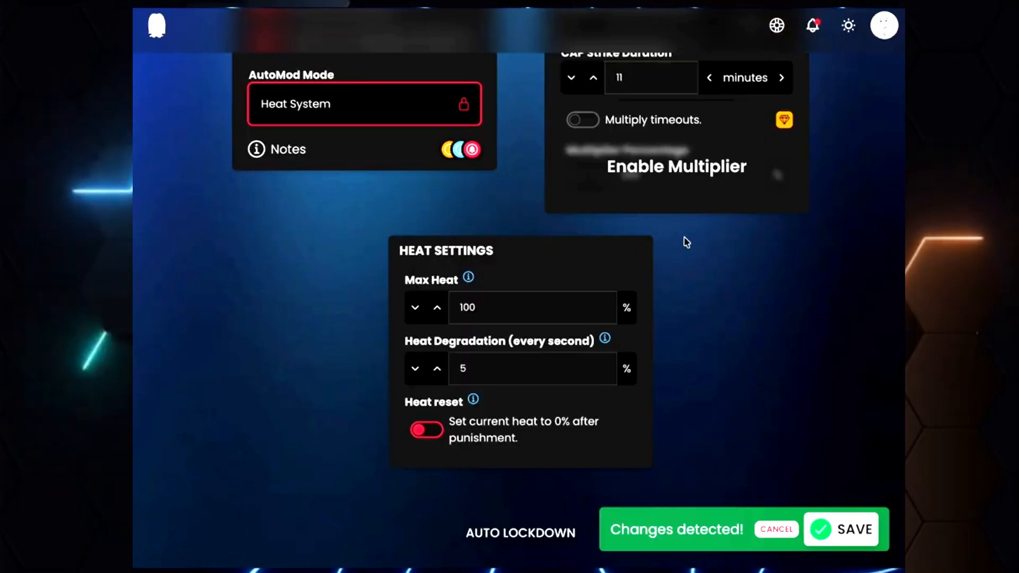
# Enable Heat reset so current heat returns to 0% after punishment
pyautogui.scroll(-2, 651, 284)
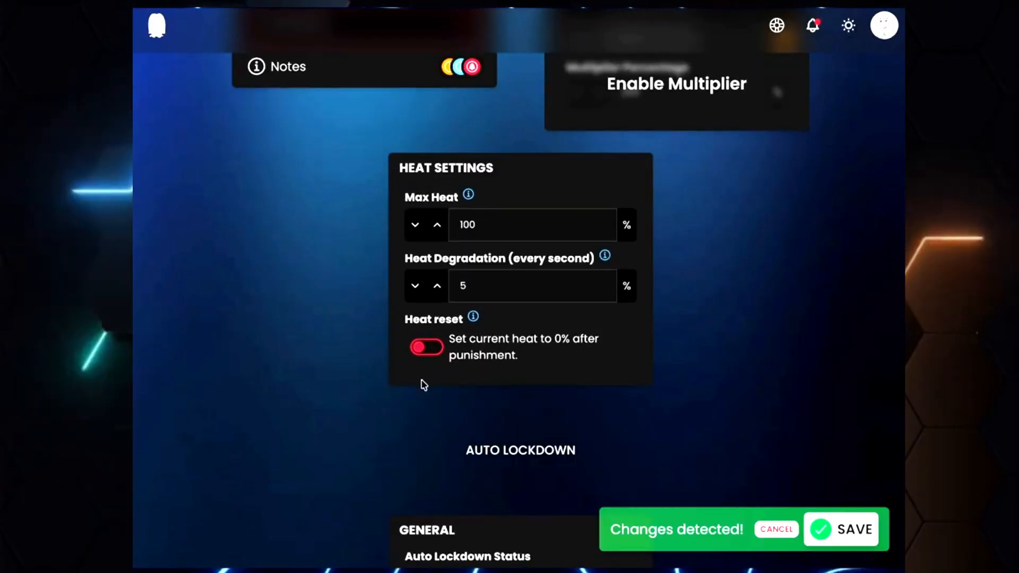
pyautogui.click(474, 361)
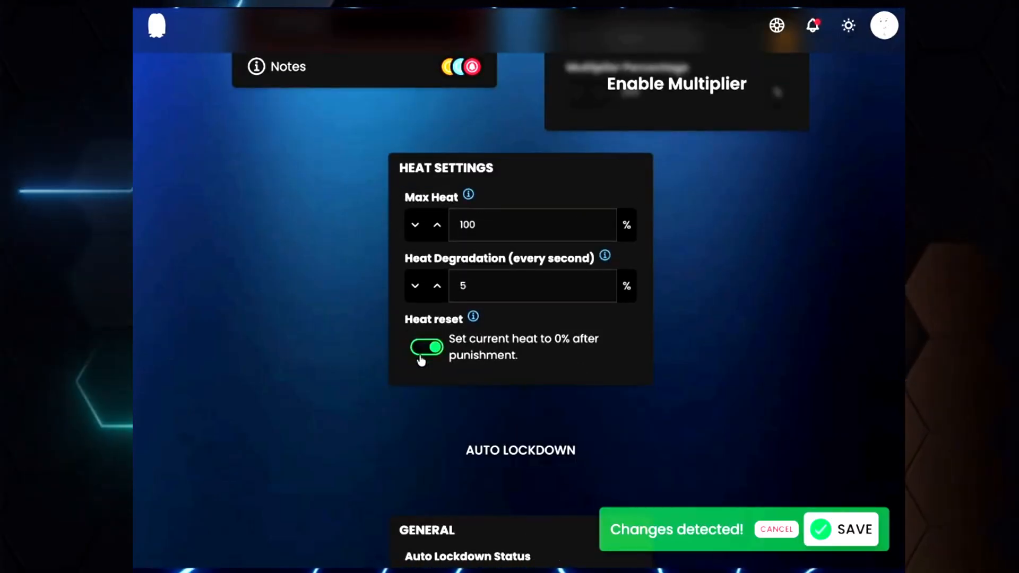
# Open the Auto Mod Filters page and enter the Anti Spam filter settings
pyautogui.scroll(-3, 708, 369)
pyautogui.scroll(-2, 710, 369)
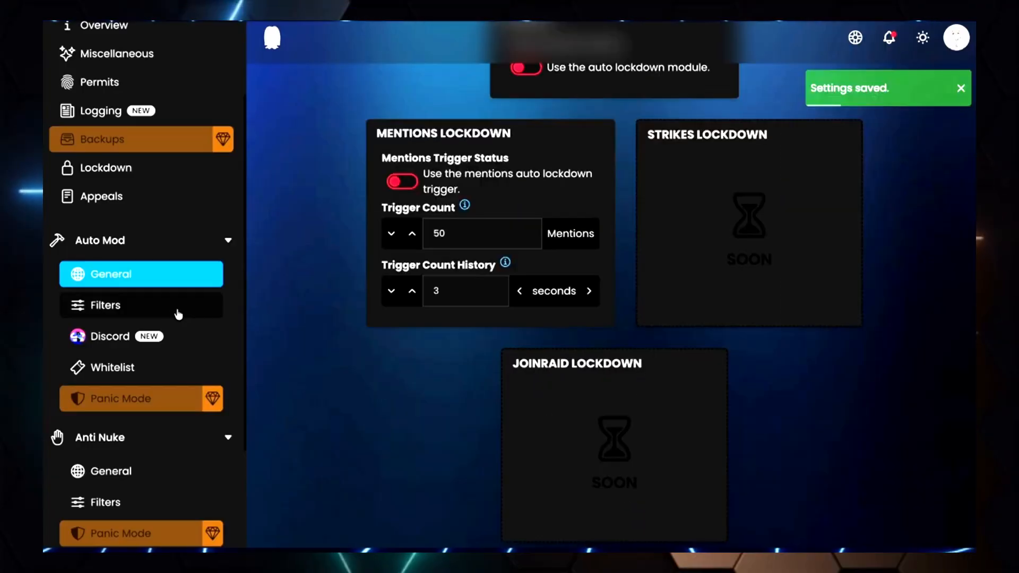
pyautogui.click(177, 312)
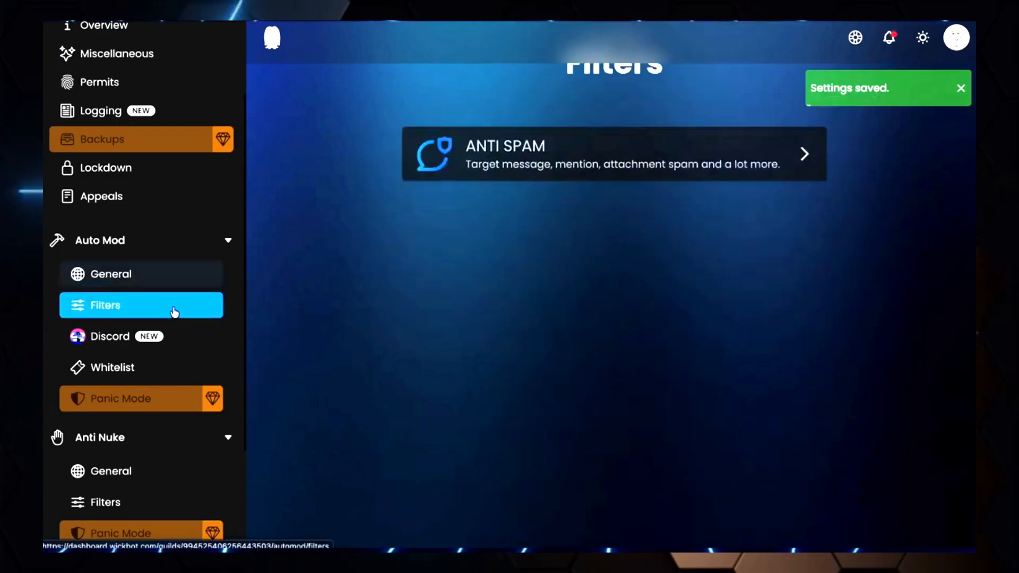
pyautogui.click(498, 184)
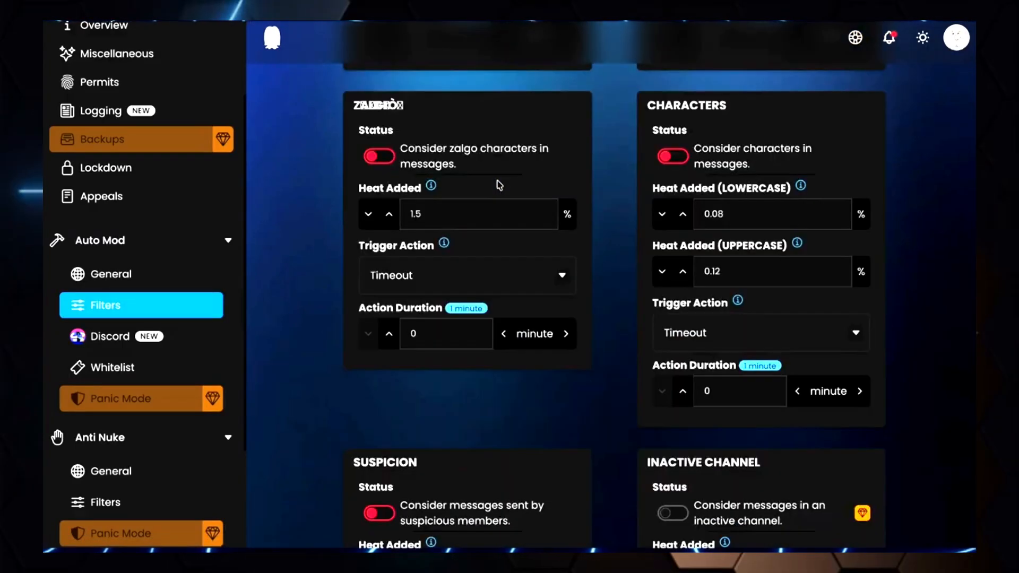
pyautogui.scroll(5, 490, 176)
pyautogui.scroll(10, 489, 172)
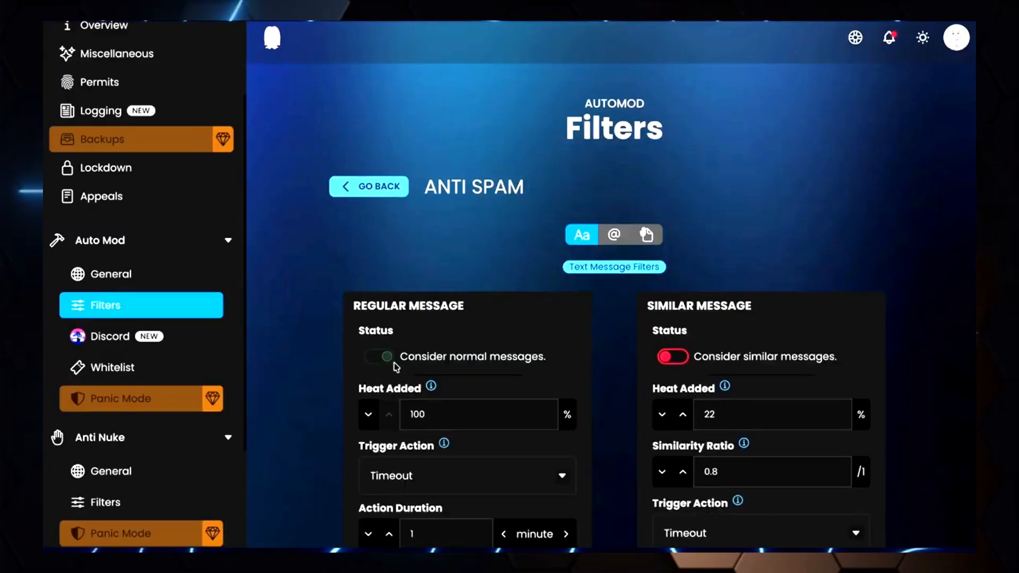
# Set the regular message action duration to 5 hours
pyautogui.moveTo(450, 412); pyautogui.dragTo(410, 414)
pyautogui.click(545, 376)
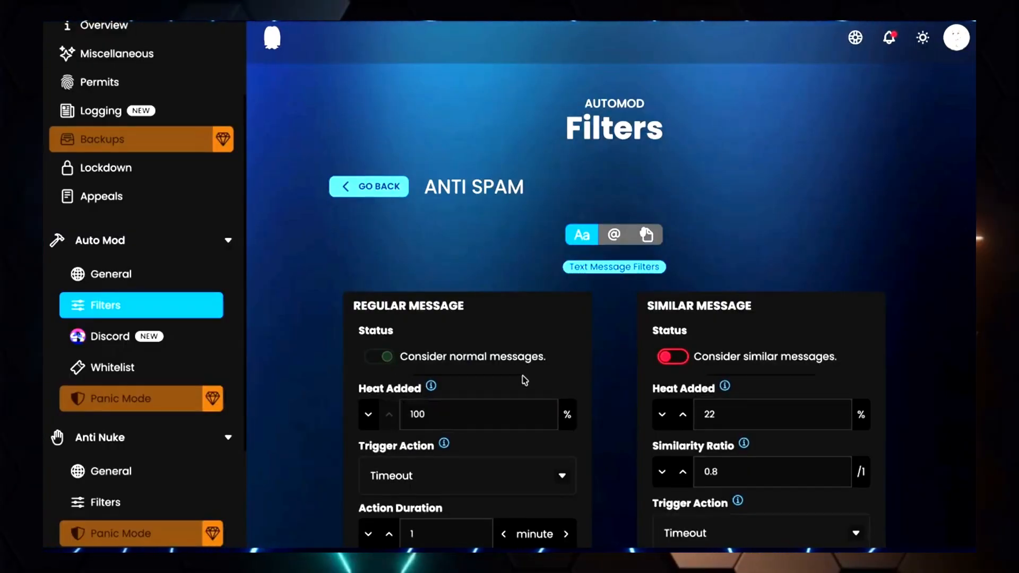
pyautogui.scroll(-2, 510, 380)
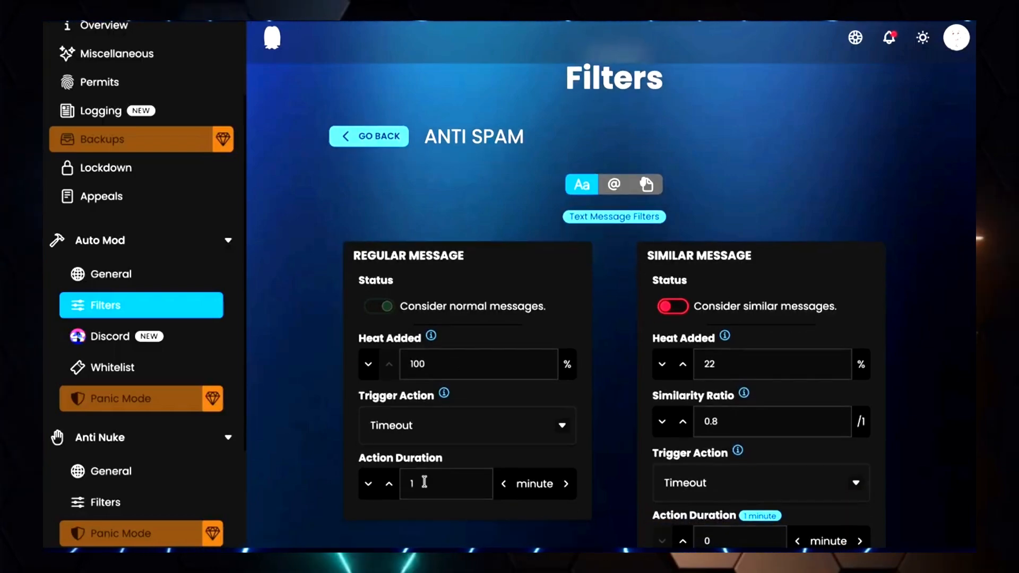
pyautogui.moveTo(423, 482); pyautogui.dragTo(401, 481)
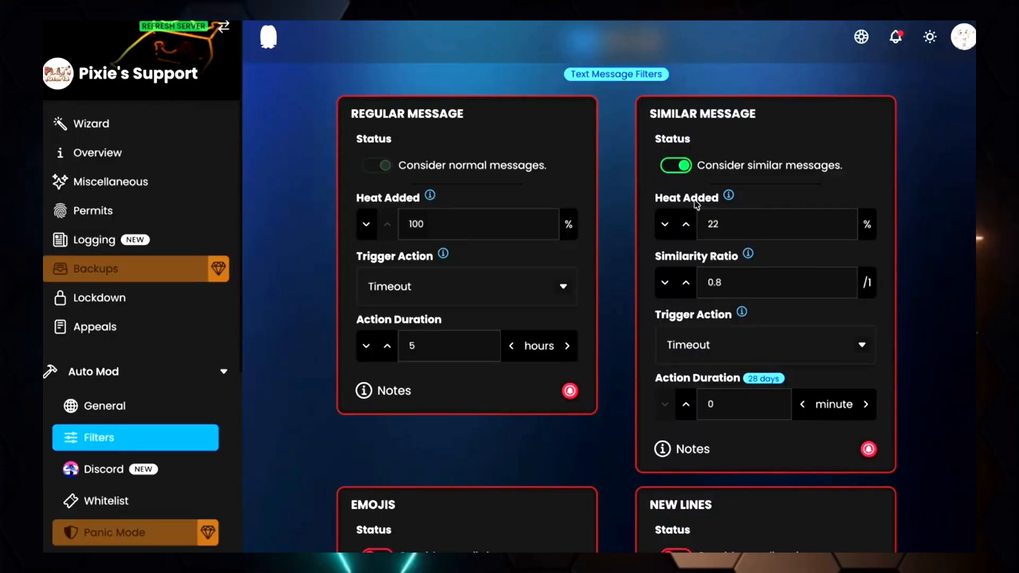
# Set the similar message Heat Added to 30%
pyautogui.moveTo(723, 219); pyautogui.dragTo(706, 219)
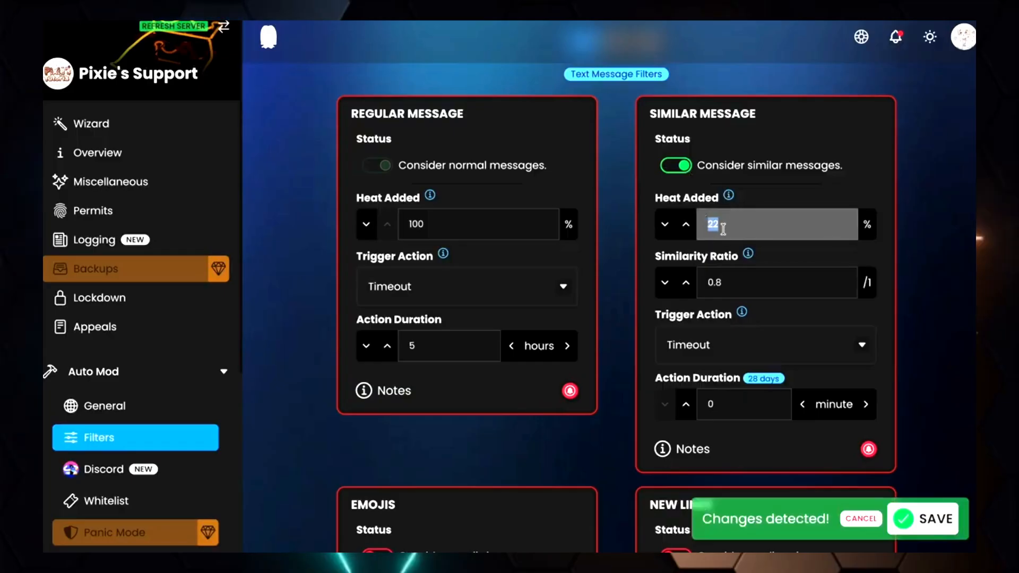
pyautogui.write('30')
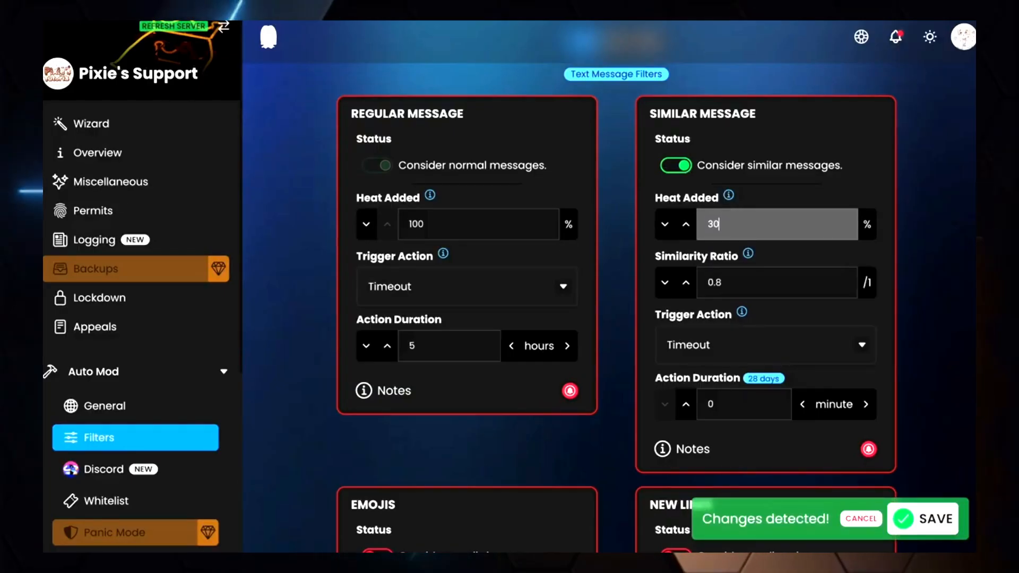
pyautogui.click(907, 198)
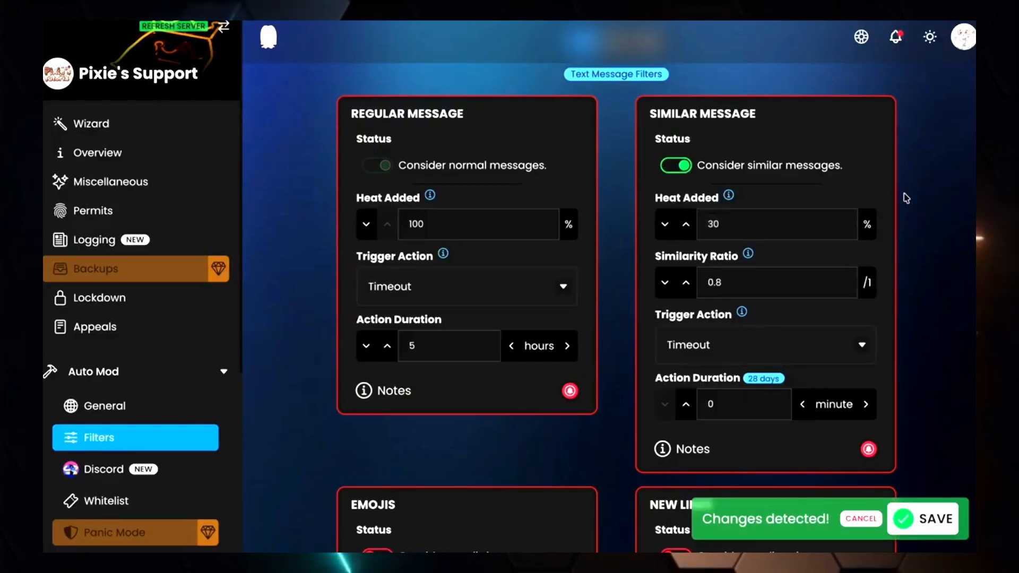
pyautogui.click(708, 224)
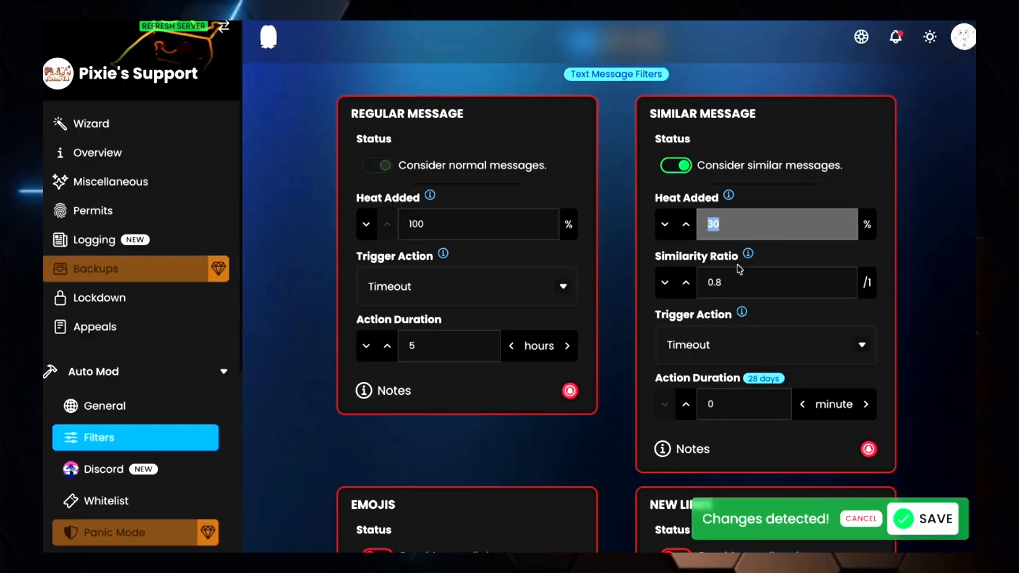
# Set the similar message Similarity Ratio to 1
pyautogui.moveTo(732, 278); pyautogui.dragTo(717, 280)
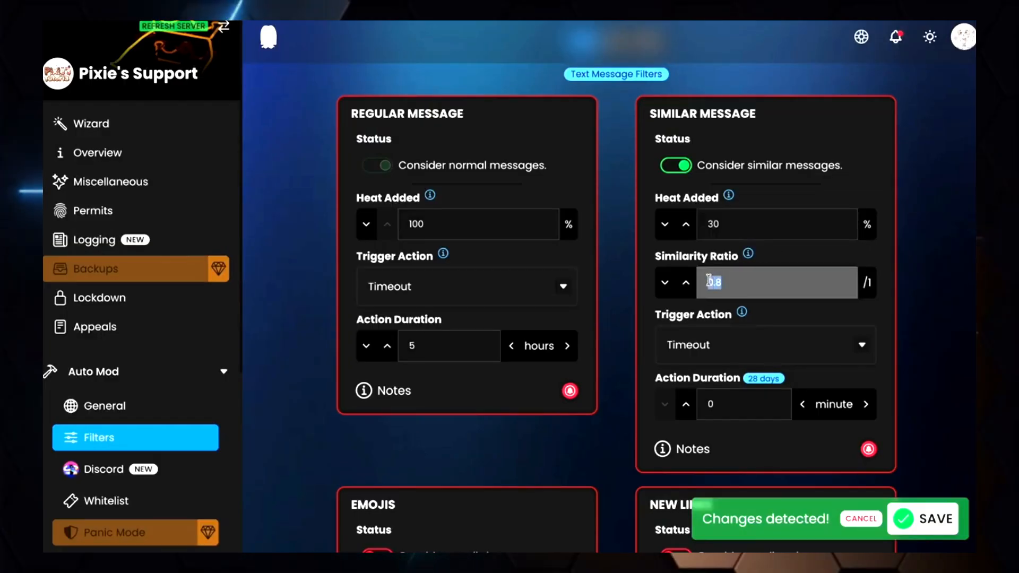
pyautogui.click(896, 270)
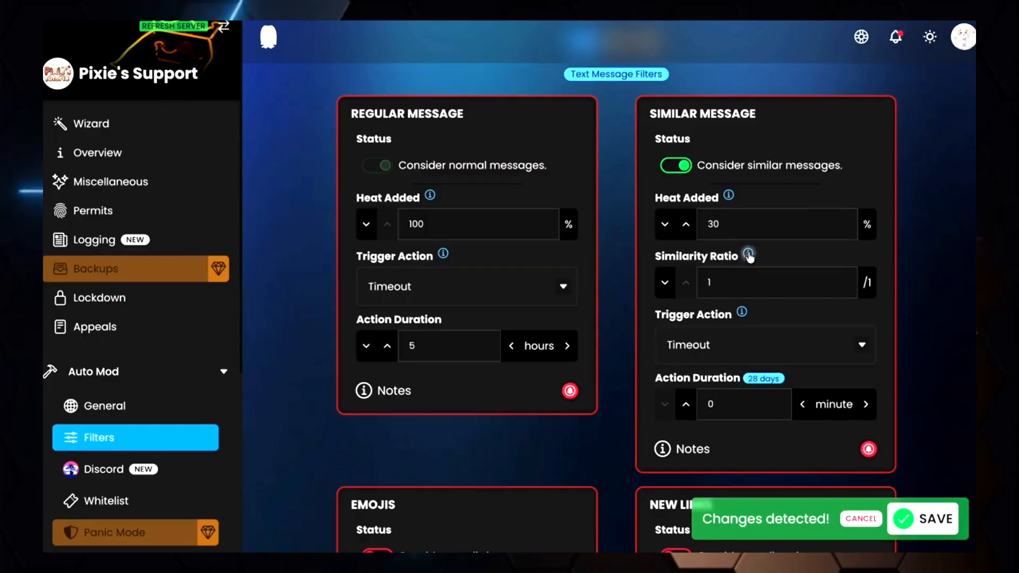
pyautogui.moveTo(750, 256)
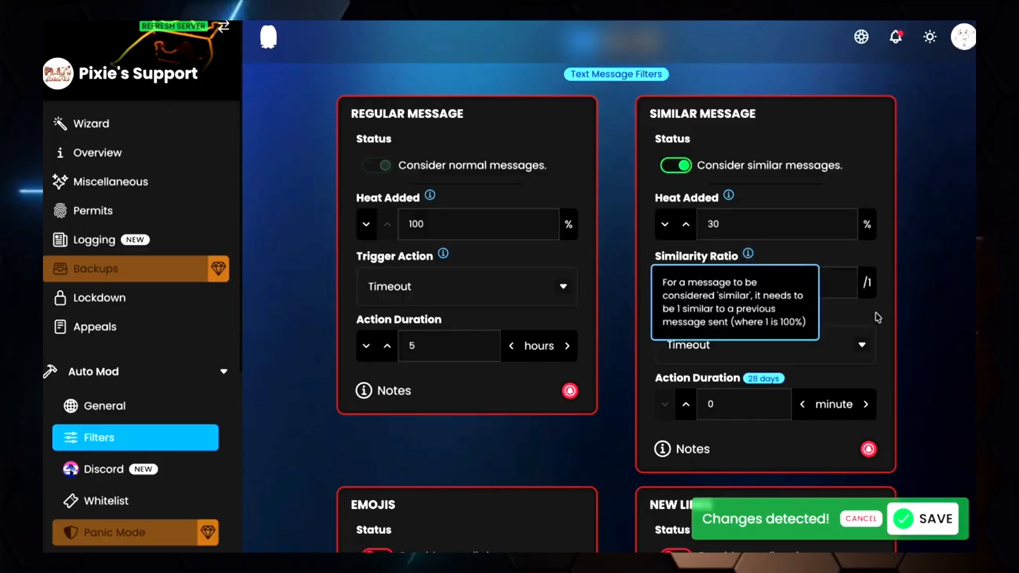
# Change the similar message trigger action to Warn and save the changes
pyautogui.click(856, 344)
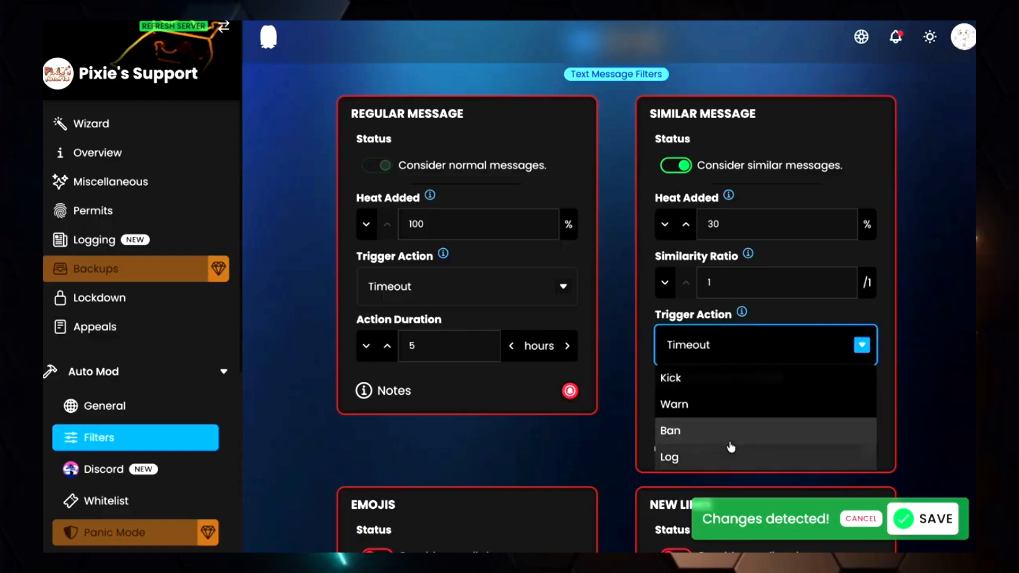
pyautogui.click(700, 407)
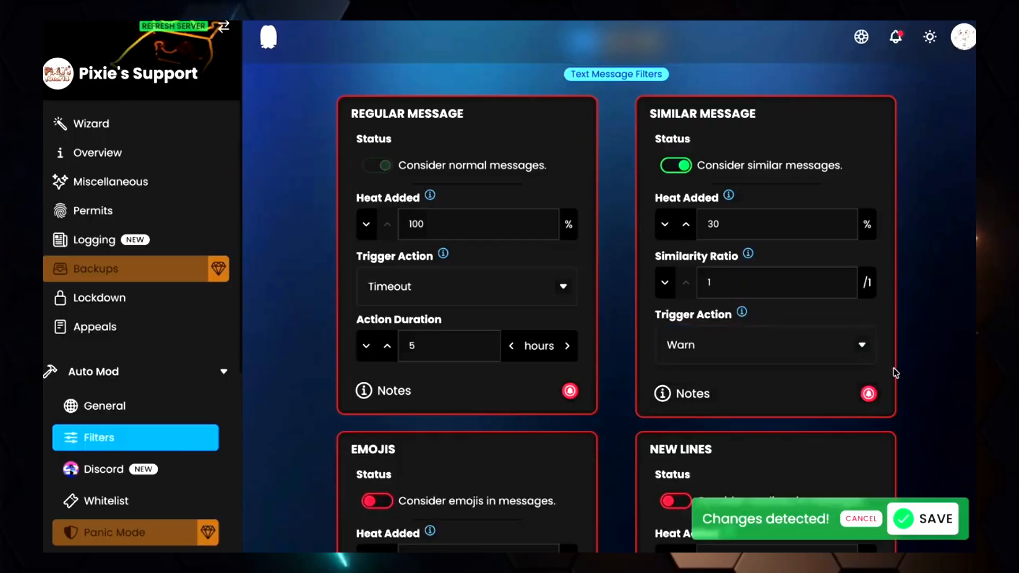
pyautogui.click(915, 511)
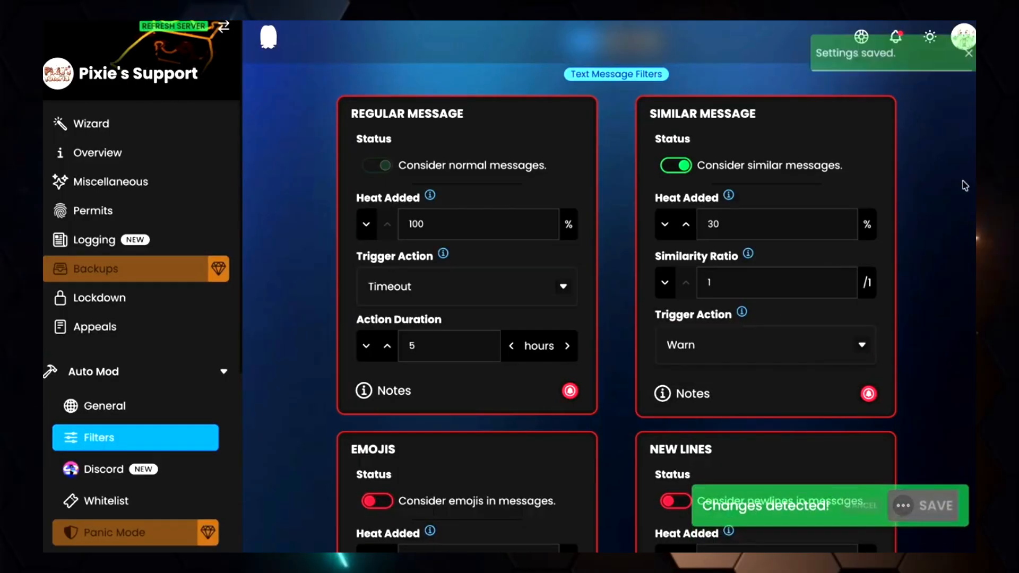
# Enable the Emojis filter and set its Heat Added to 20%
pyautogui.scroll(-1, 957, 193)
pyautogui.scroll(-3, 957, 193)
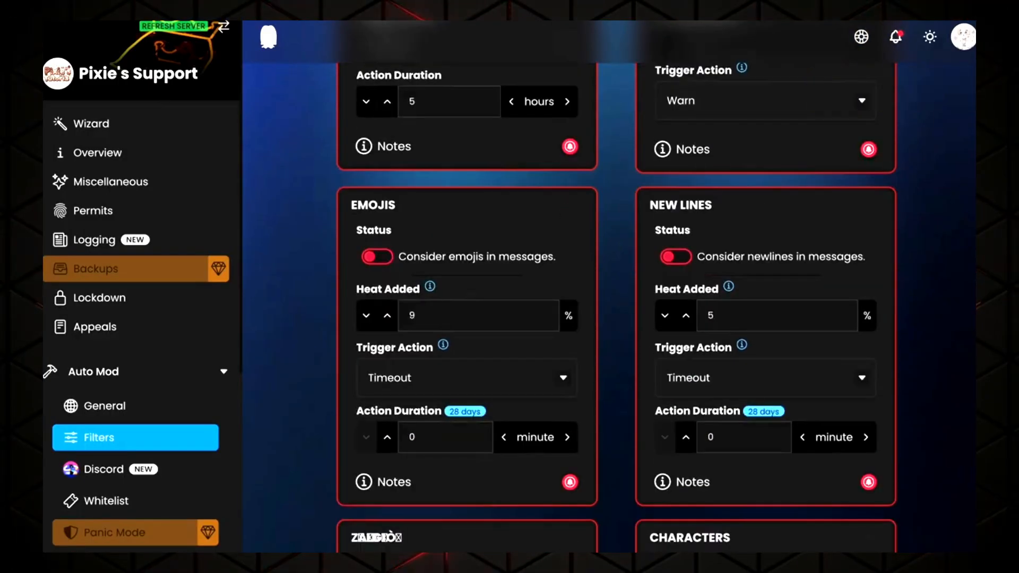
pyautogui.click(378, 258)
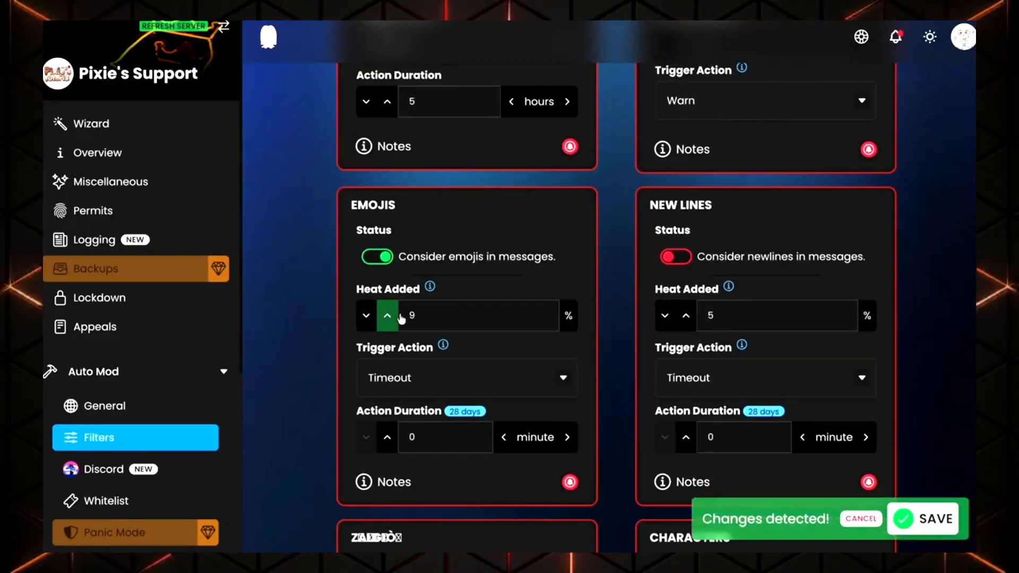
pyautogui.click(416, 317)
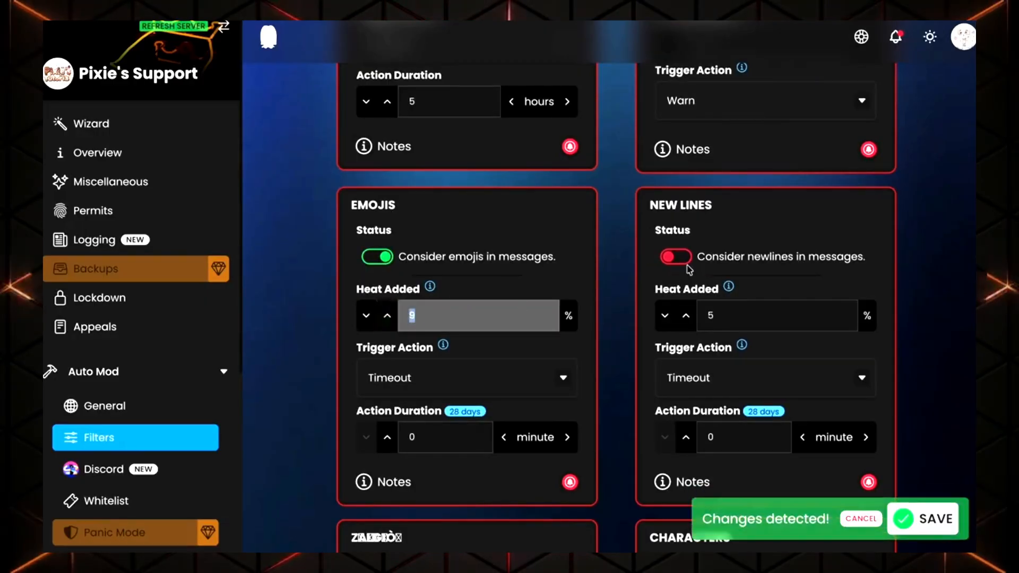
pyautogui.write('20')
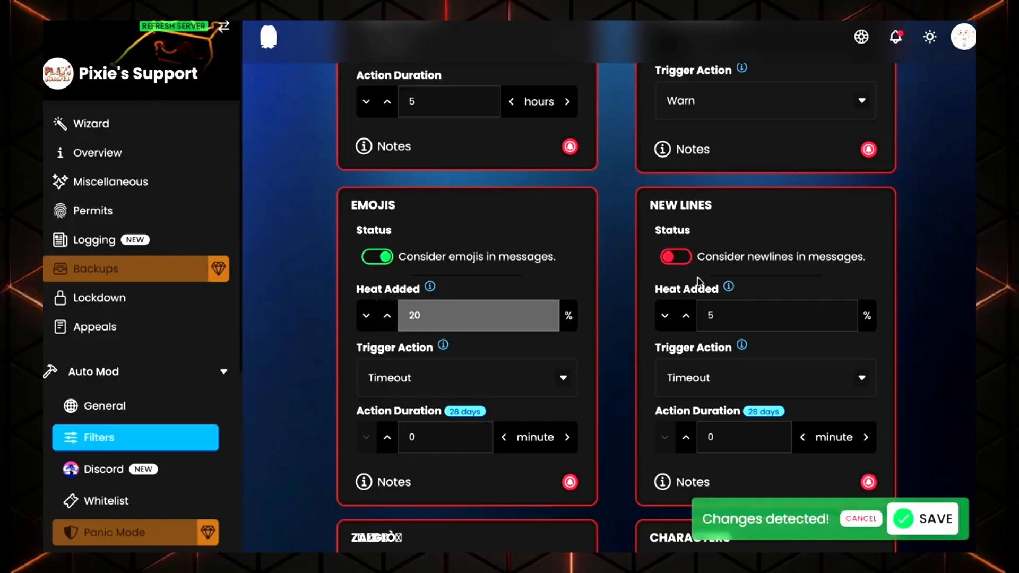
pyautogui.click(577, 271)
pyautogui.moveTo(430, 290)
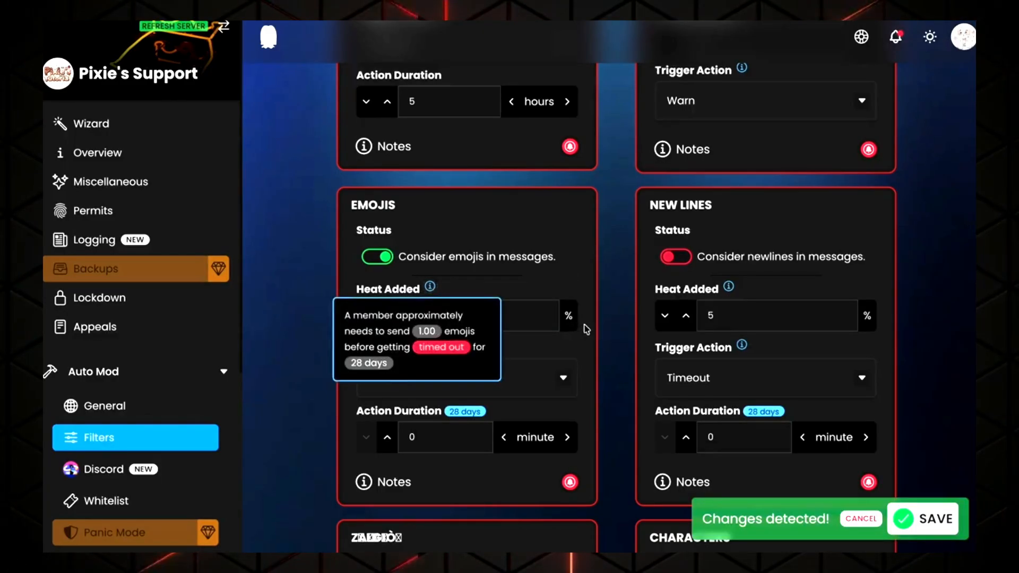
# Try switching the Emojis trigger action to Warn, then restore Timeout
pyautogui.scroll(-1, 585, 329)
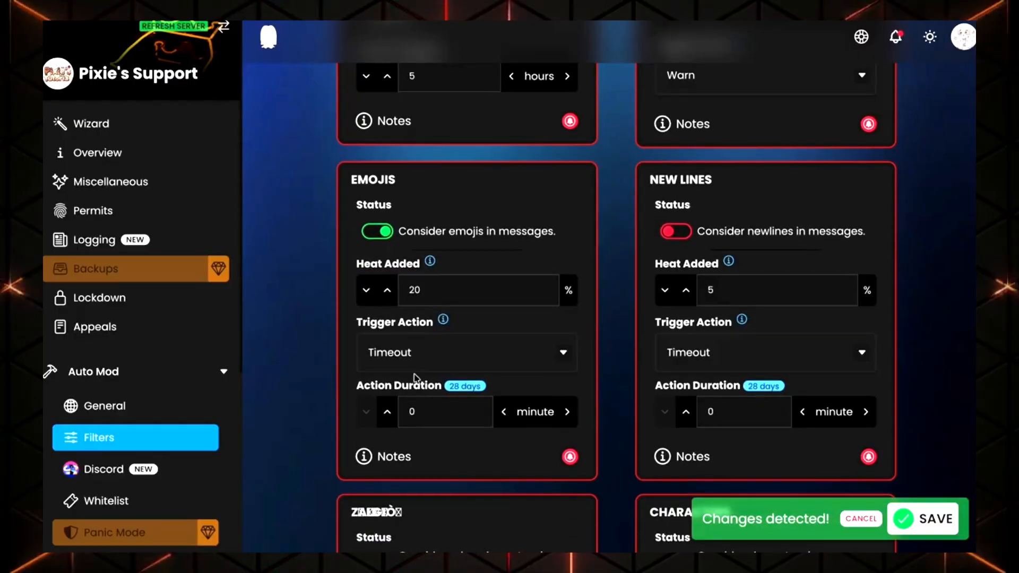
pyautogui.click(411, 355)
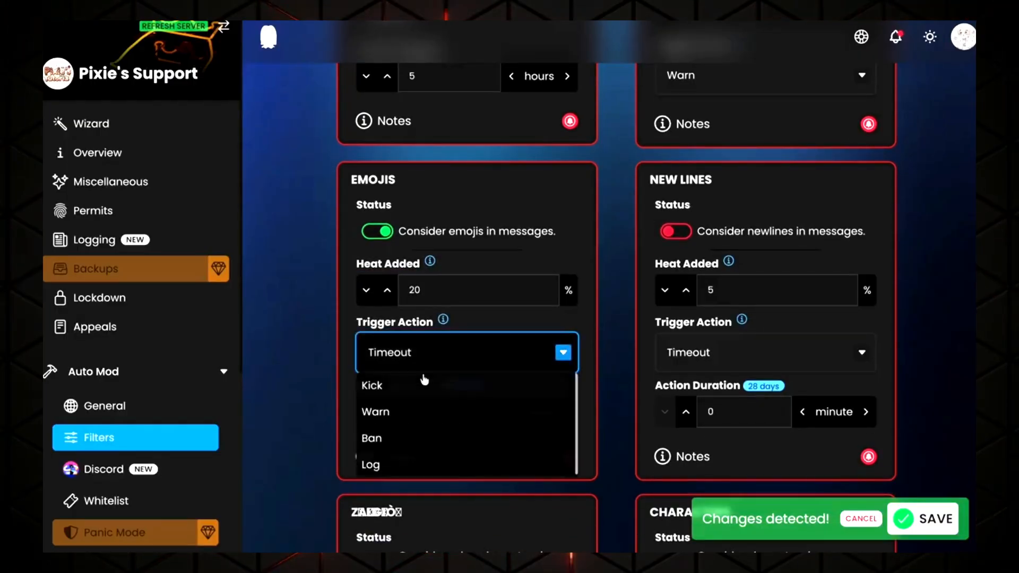
pyautogui.click(406, 413)
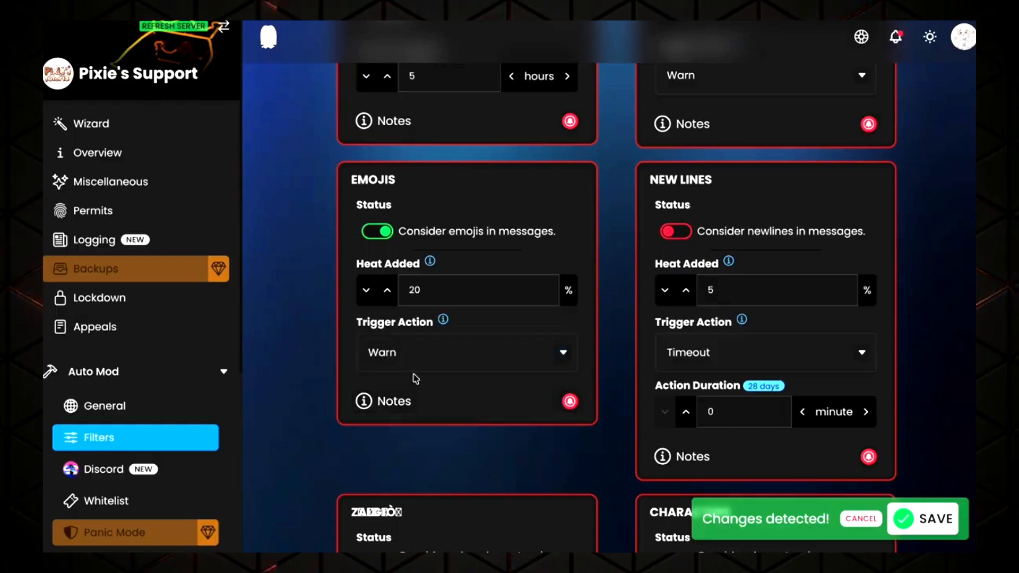
pyautogui.click(414, 354)
pyautogui.click(413, 386)
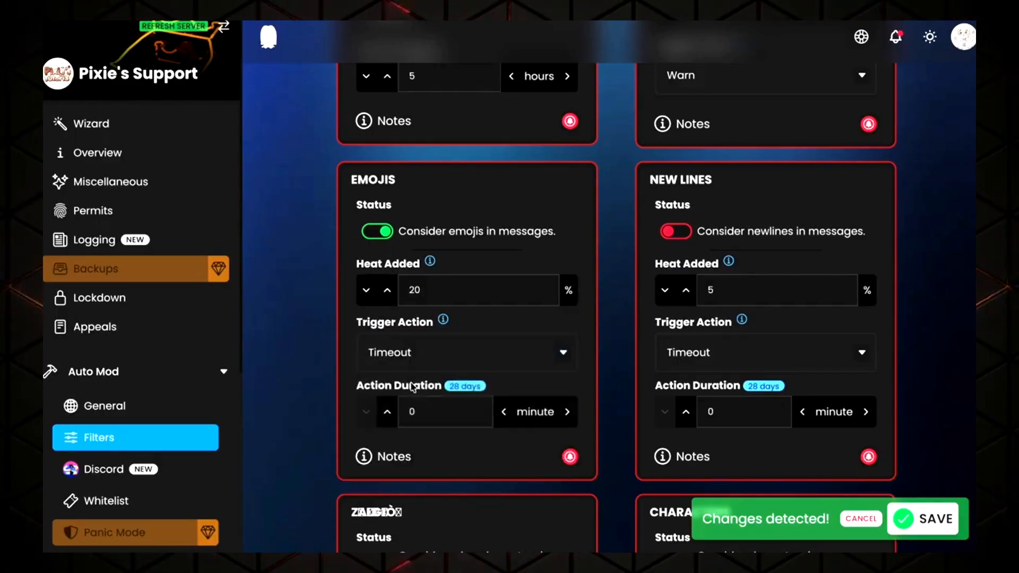
# Set the Emojis action duration to 1 minute and save the changes
pyautogui.click(387, 412)
pyautogui.click(568, 412)
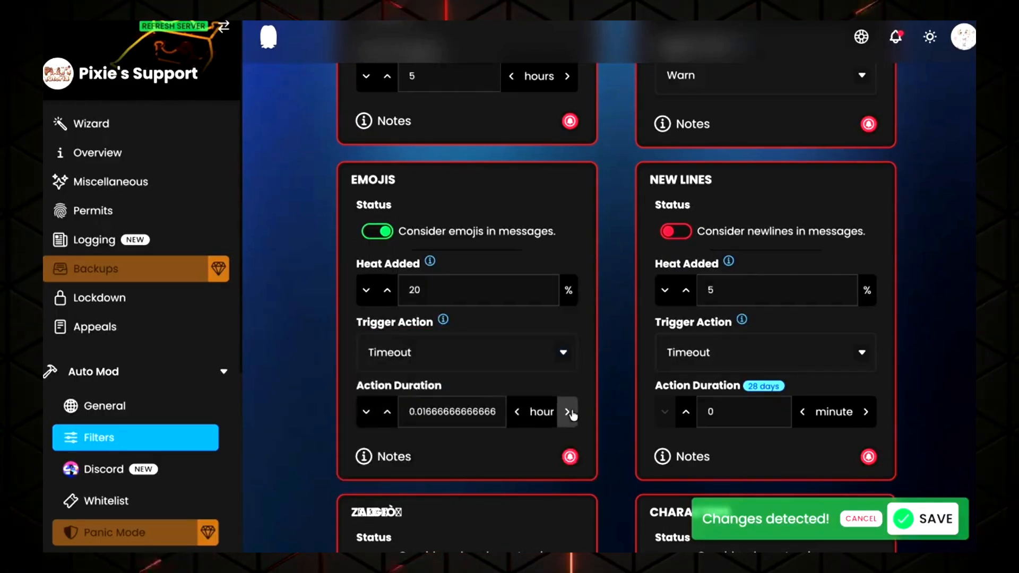
pyautogui.click(568, 412)
pyautogui.click(568, 412)
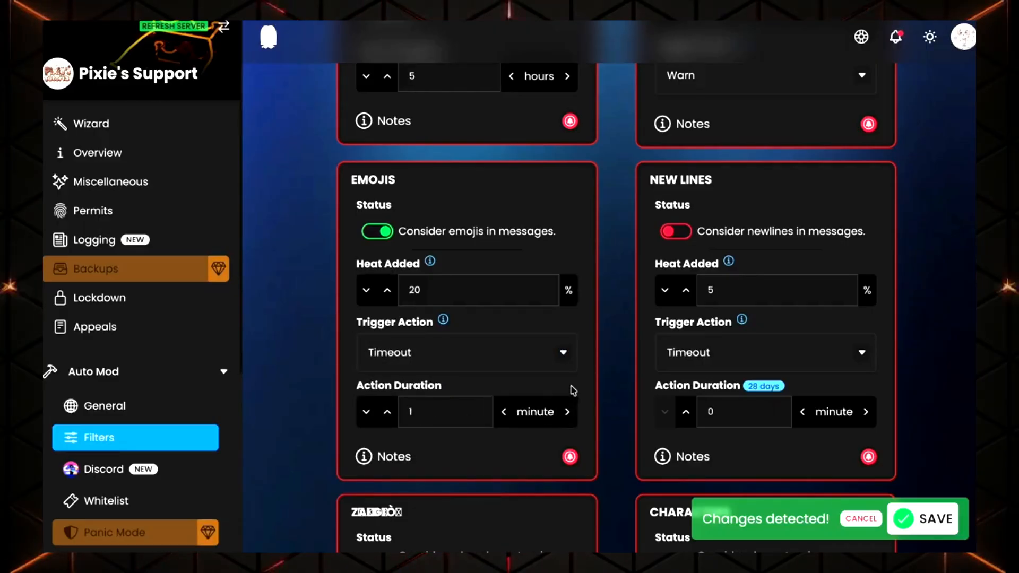
pyautogui.click(935, 522)
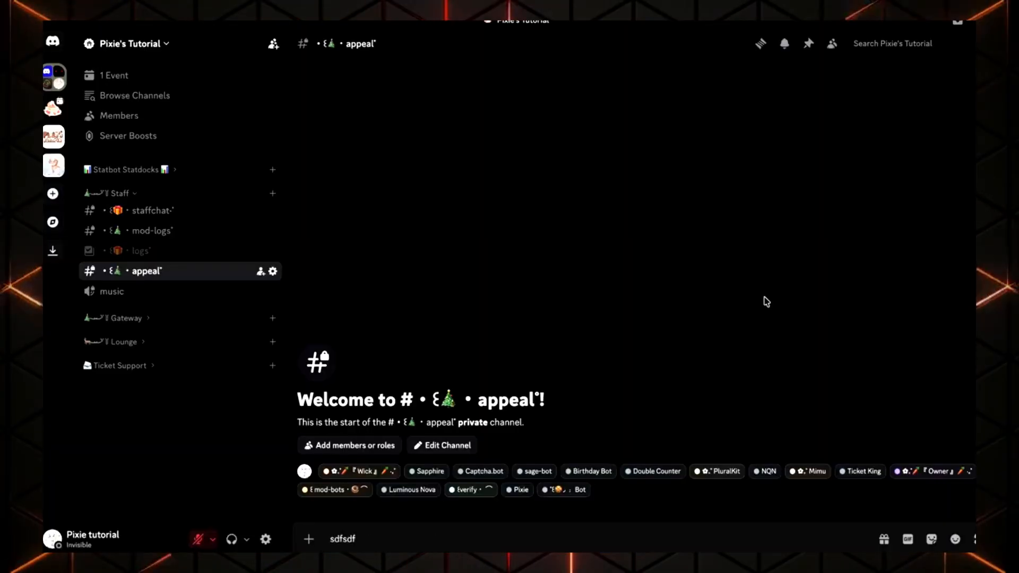
# Switch to Discord and send several test messages in the appeal channel to trigger the filters
pyautogui.press('Return')
pyautogui.write('fdgdgfdgdfg')
pyautogui.press('Return')
pyautogui.write('ghgfhfhgfhfghfg')
pyautogui.press('Return')
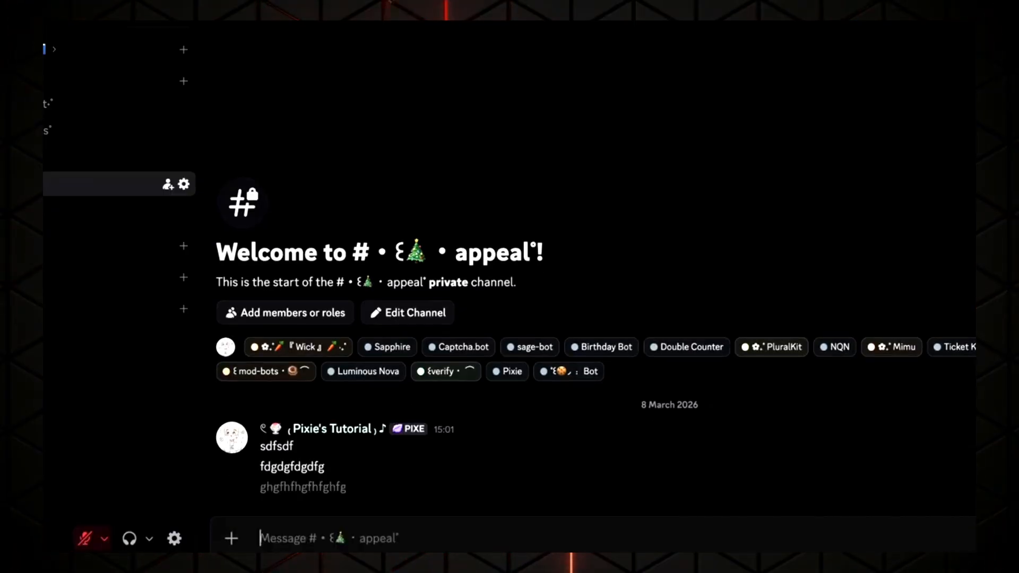
pyautogui.write('sadas')
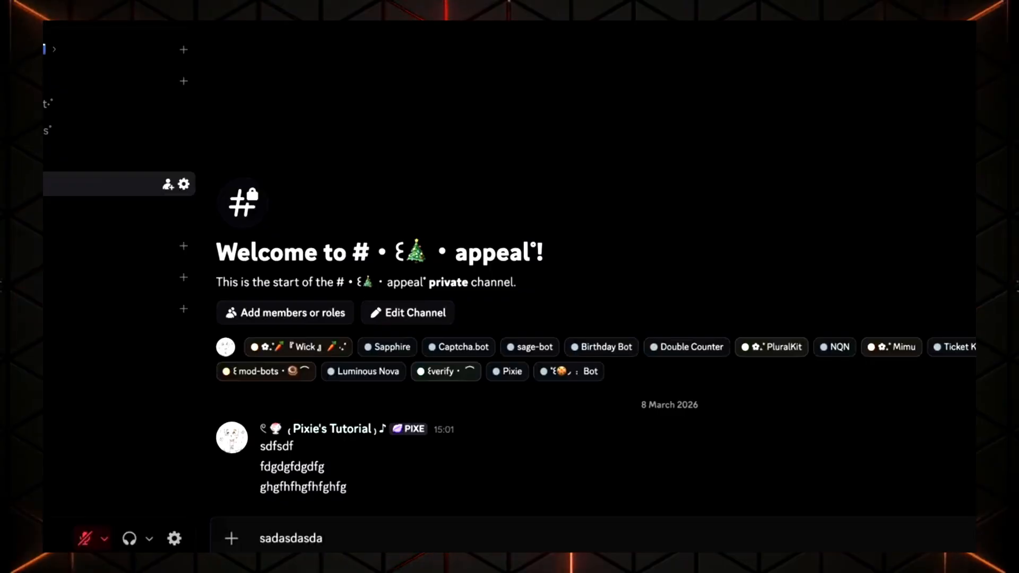
pyautogui.write('dasda')
pyautogui.press('Return')
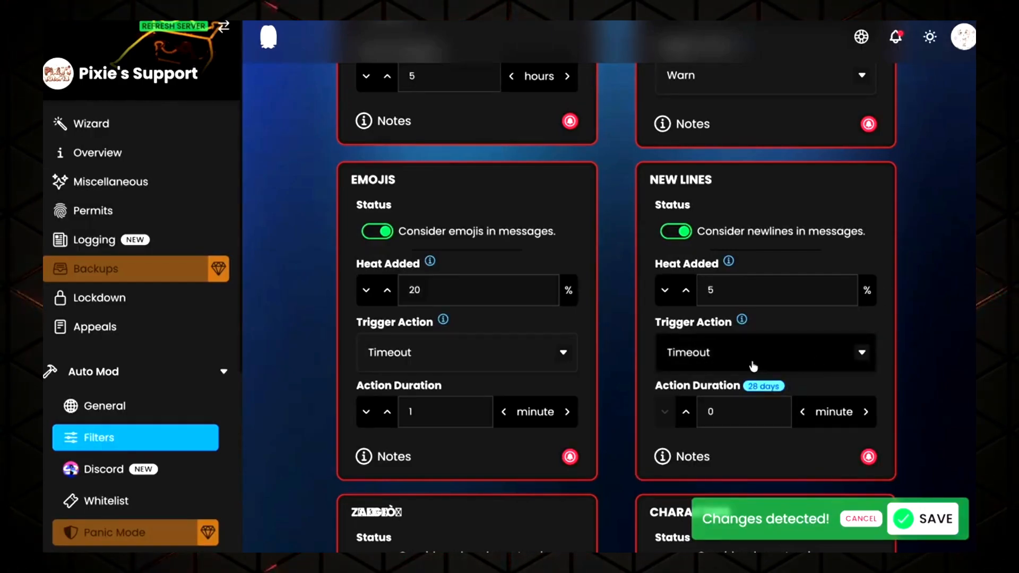
# Set the New Lines trigger action to Log and save the filter changes
pyautogui.click(753, 367)
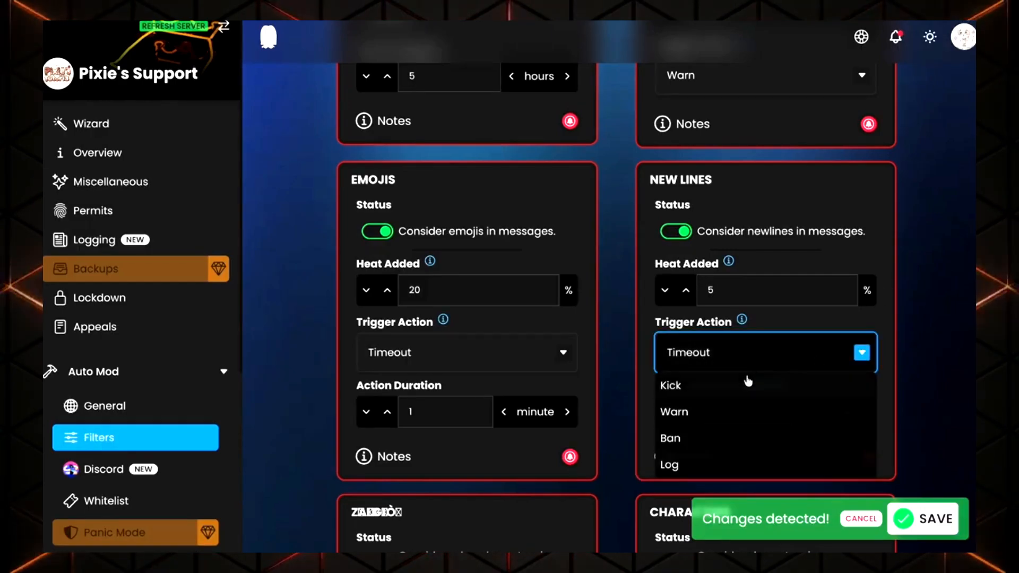
pyautogui.click(736, 464)
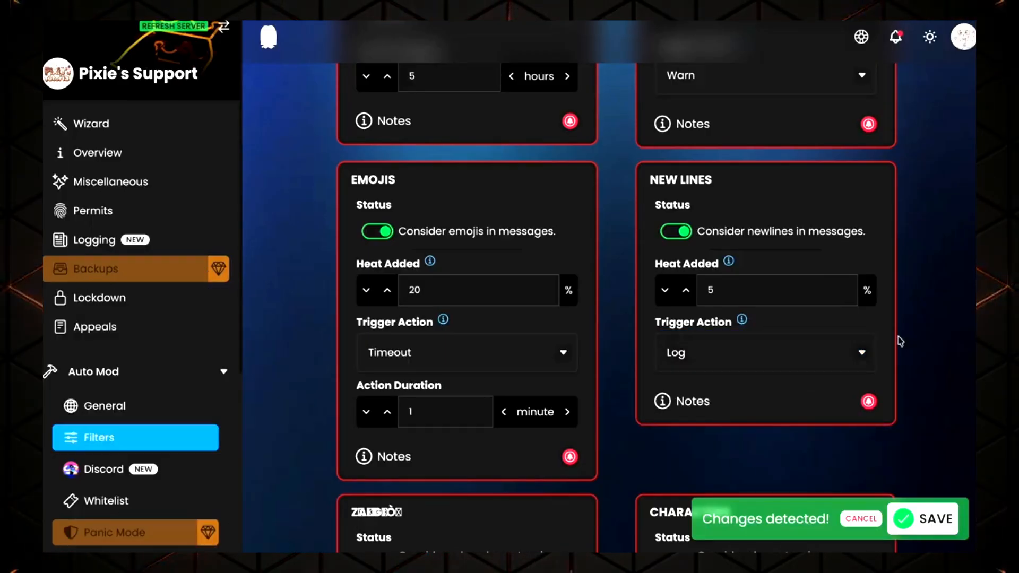
pyautogui.scroll(-3, 945, 549)
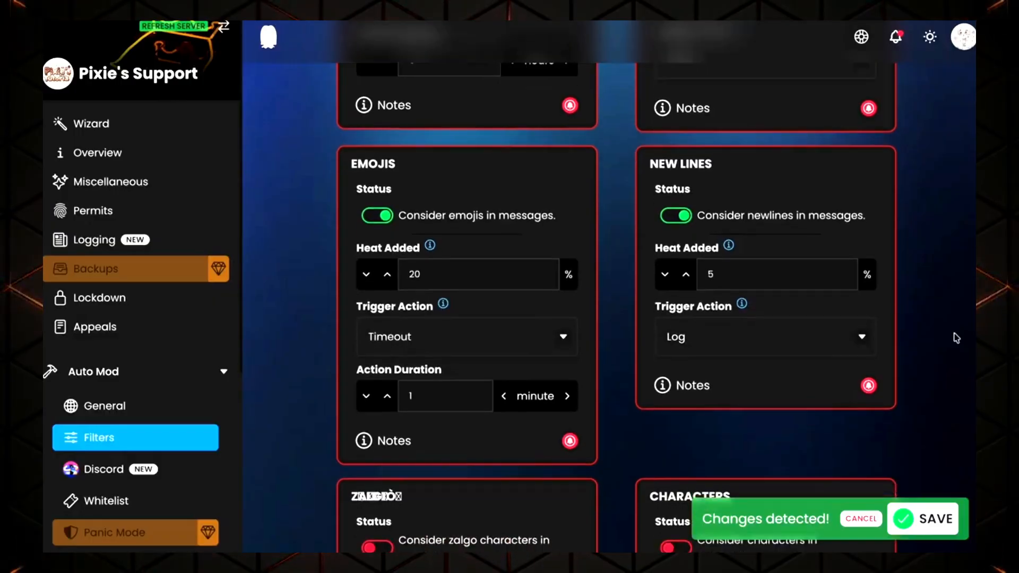
pyautogui.click(936, 519)
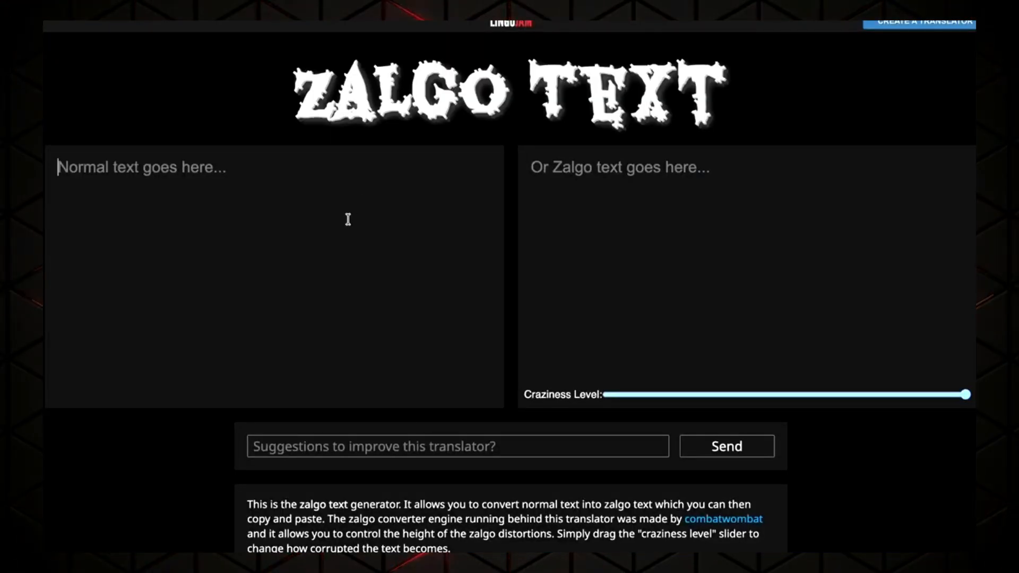
# Convert random letters into zalgo text at maximum craziness in a Zalgo text generator and place it in the Discord appeal channel's message box
pyautogui.write('sdjkasd')
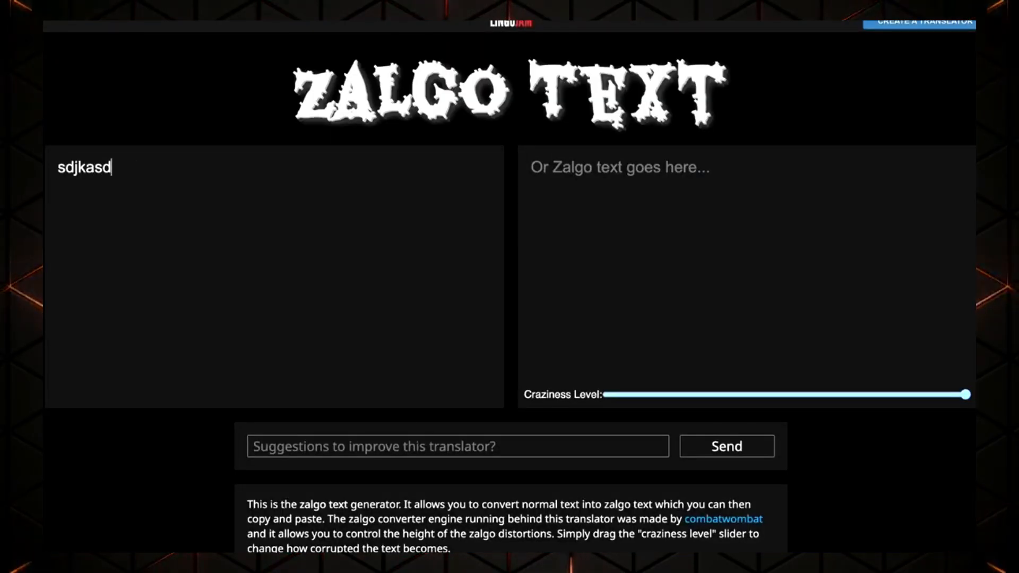
pyautogui.write('jasdhasjdhasdjaskdjhaskdj')
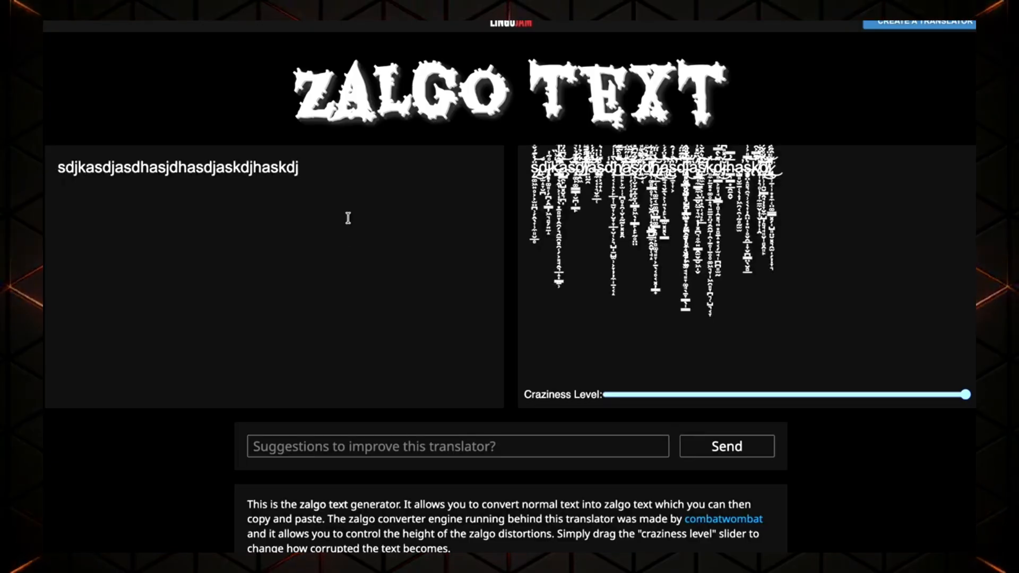
pyautogui.moveTo(928, 391); pyautogui.dragTo(966, 394)
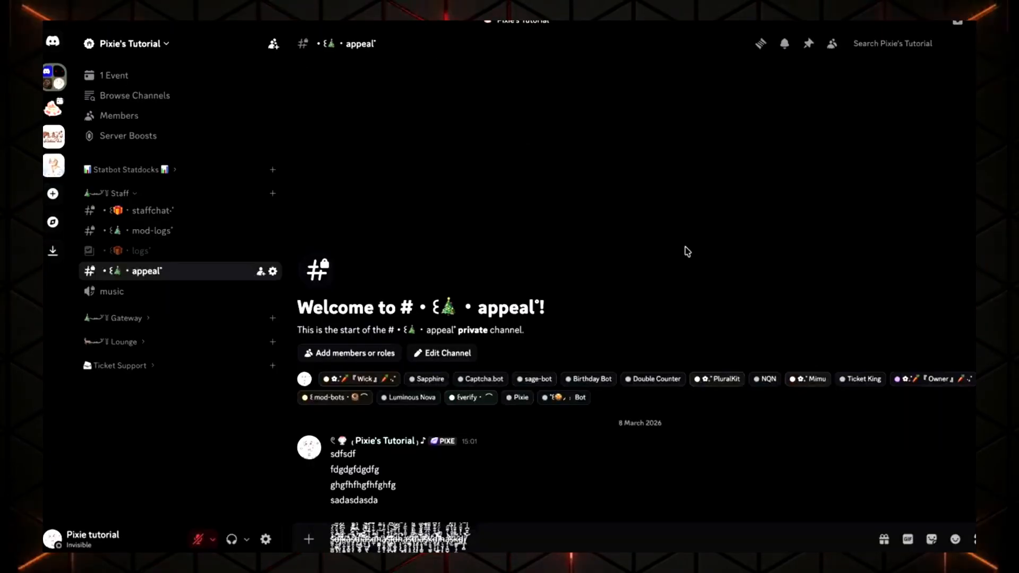
pyautogui.doubleClick(374, 487)
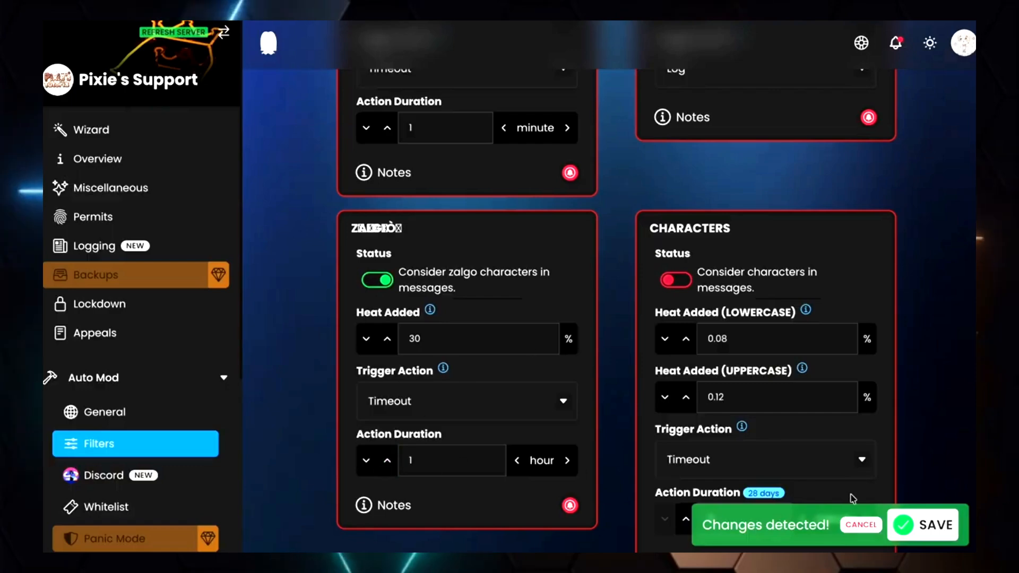
# Save the pending Zalgo filter changes
pyautogui.click(947, 523)
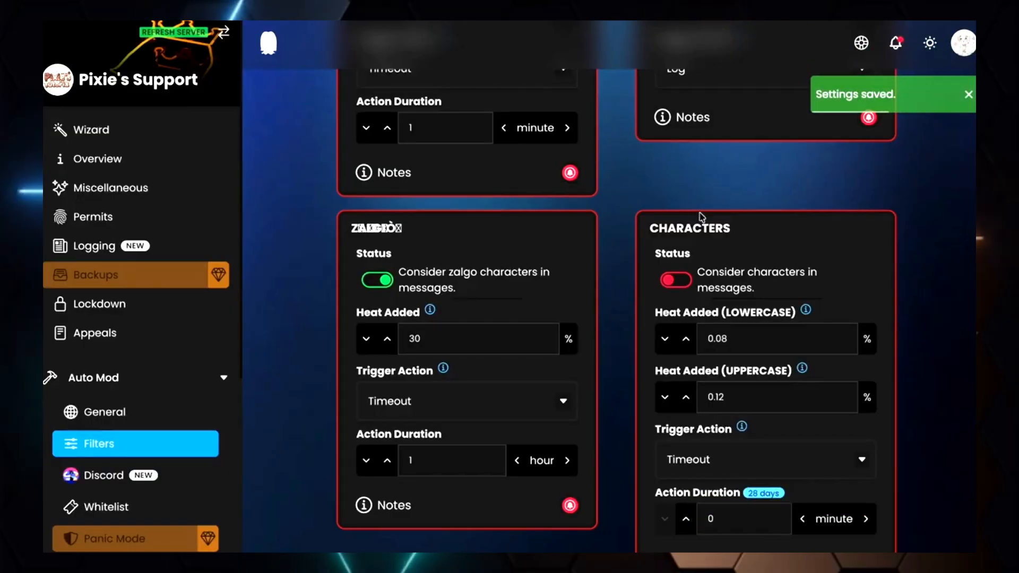
# Enable the Characters filter and set its trigger action to Warn
pyautogui.scroll(-1, 690, 229)
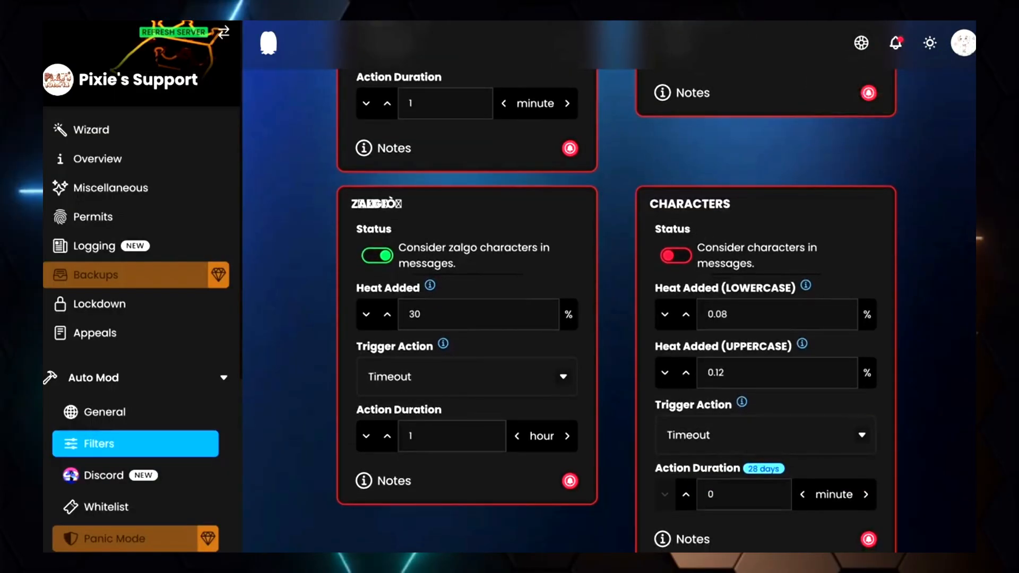
pyautogui.click(683, 259)
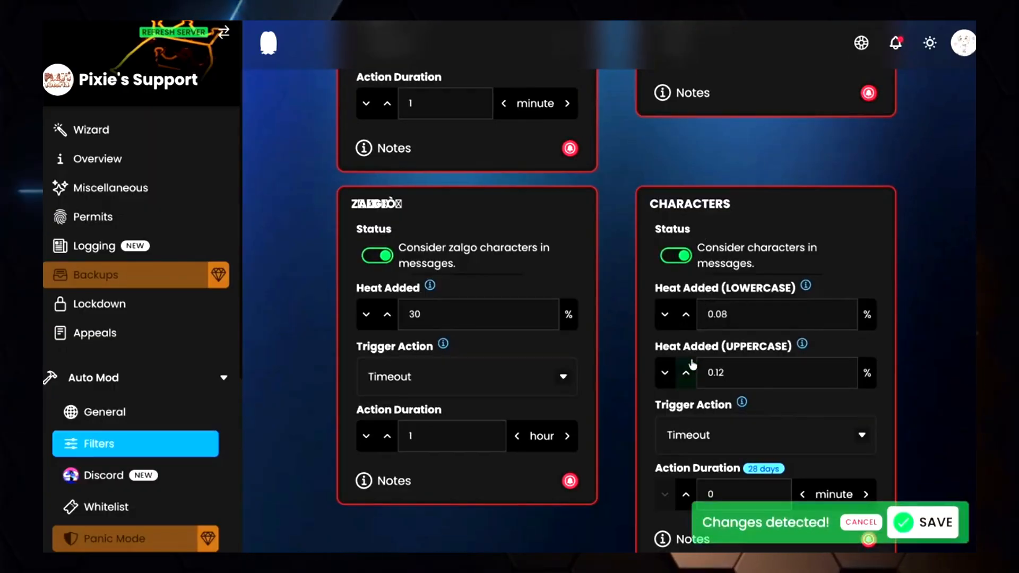
pyautogui.click(724, 372)
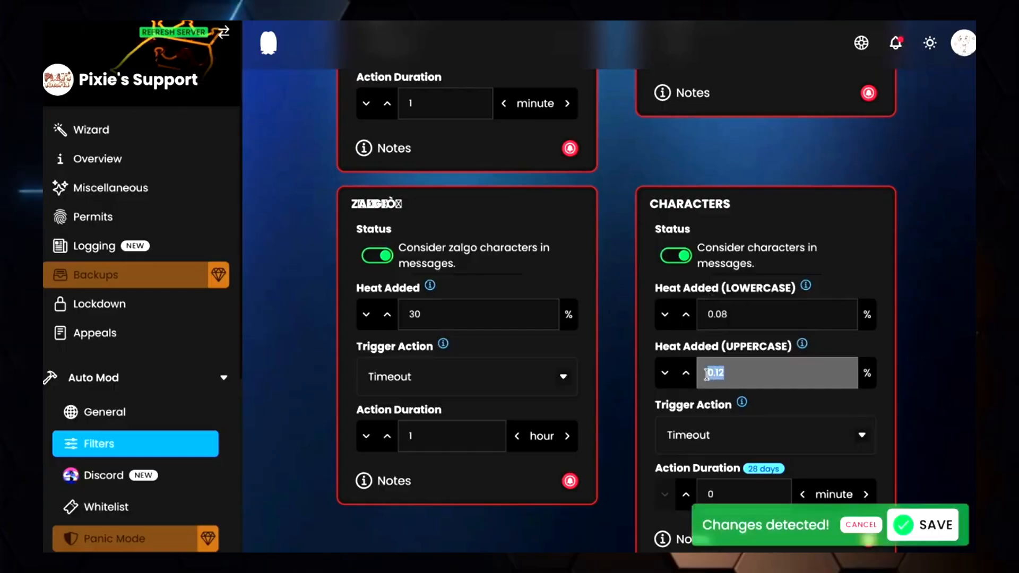
pyautogui.click(846, 349)
pyautogui.moveTo(769, 375); pyautogui.dragTo(700, 377)
pyautogui.click(891, 371)
pyautogui.moveTo(731, 313); pyautogui.dragTo(695, 321)
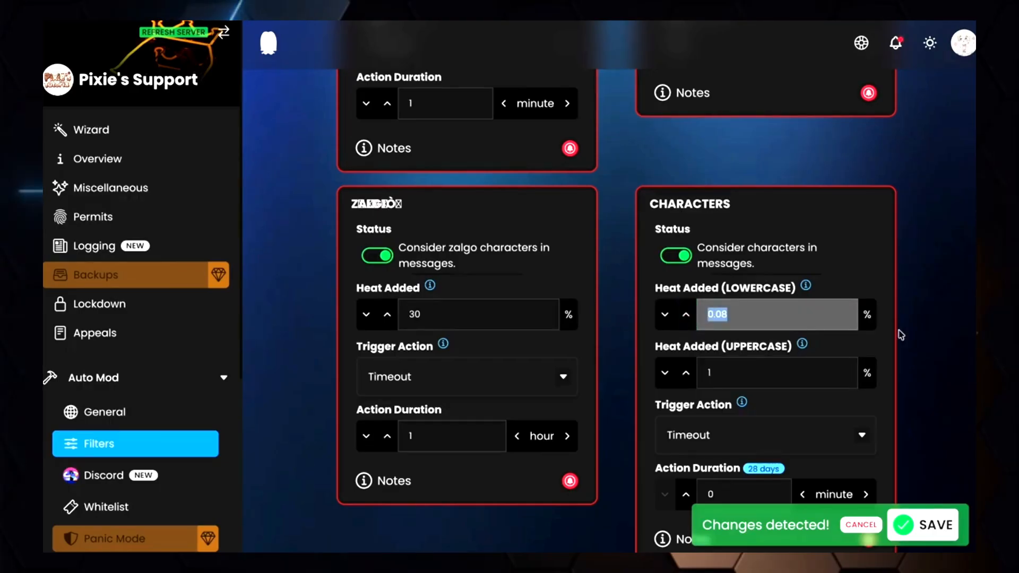
pyautogui.click(809, 371)
pyautogui.scroll(-1, 808, 371)
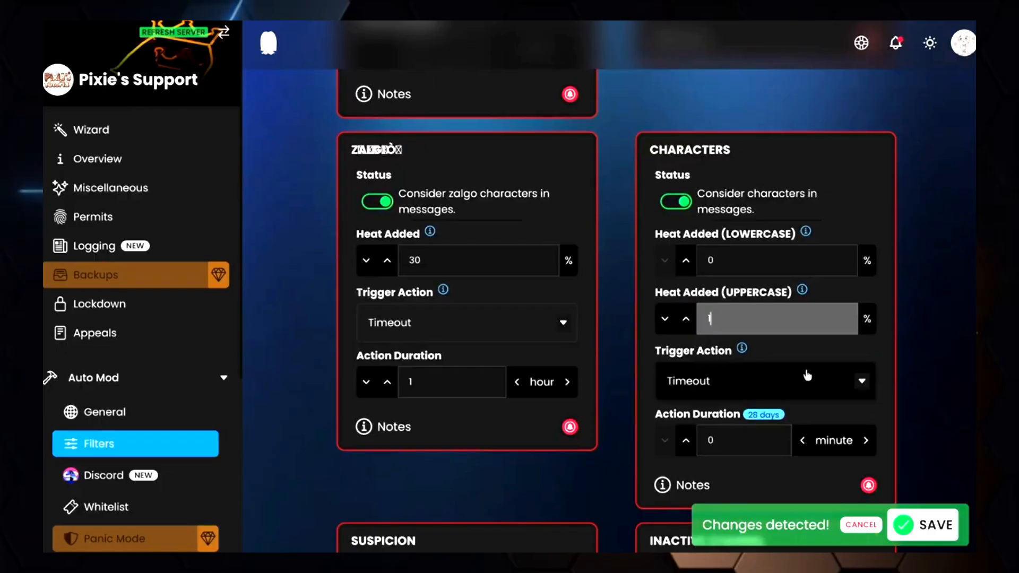
pyautogui.scroll(-1, 804, 371)
pyautogui.click(771, 310)
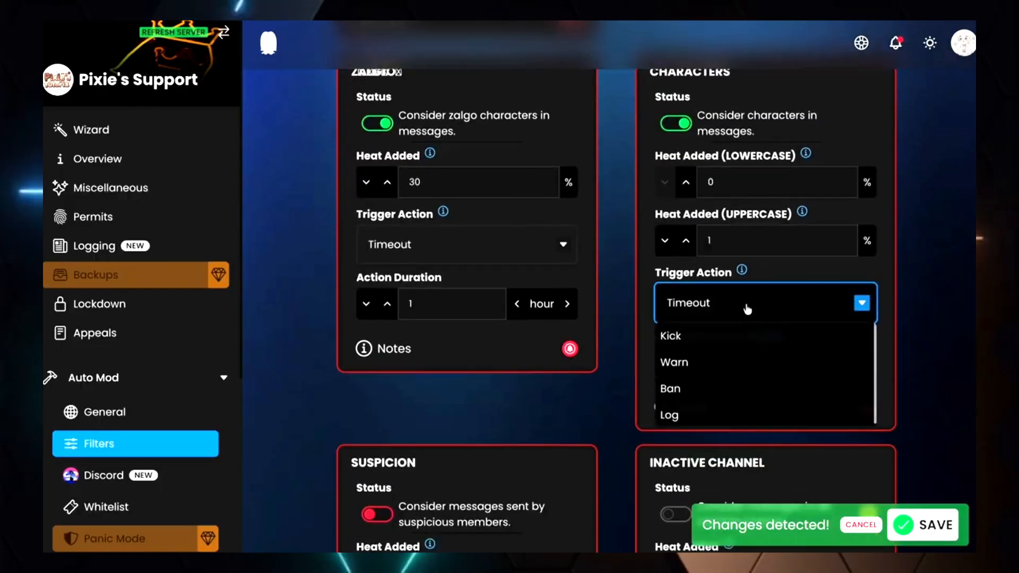
pyautogui.click(767, 362)
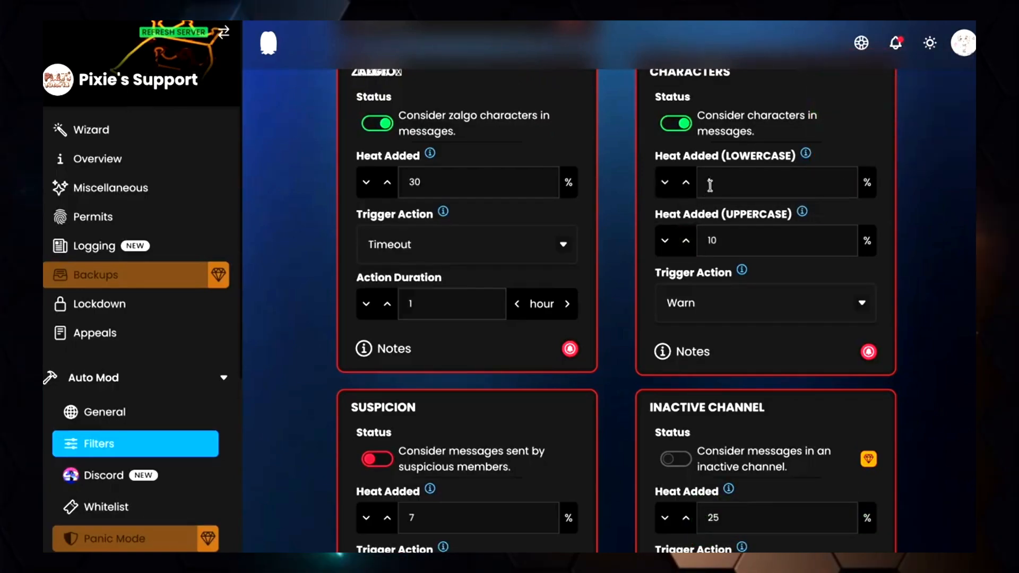
# Set the Characters lowercase heat to 2% and uppercase heat to 10%, then save the changes
pyautogui.click(708, 184)
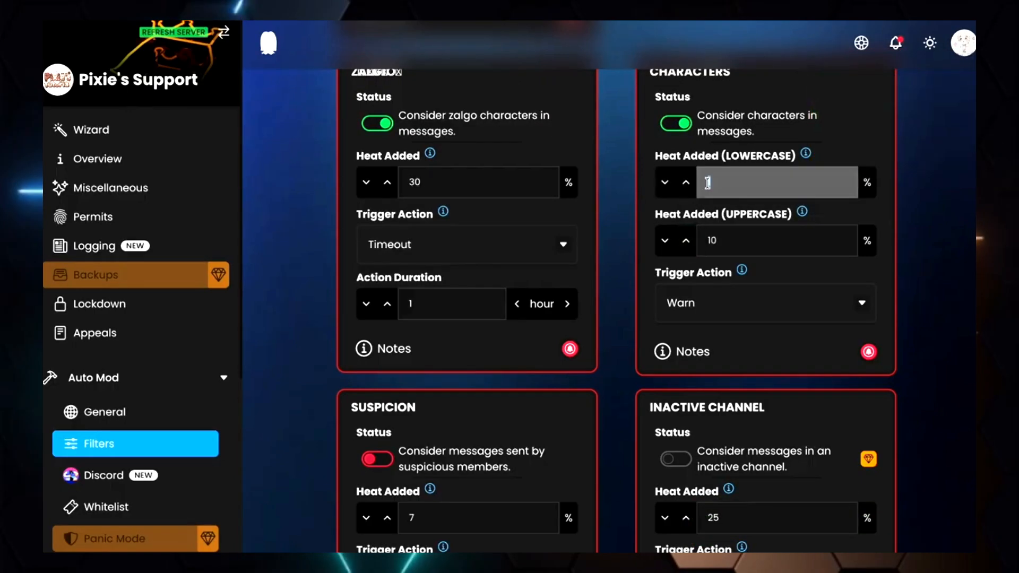
pyautogui.click(894, 223)
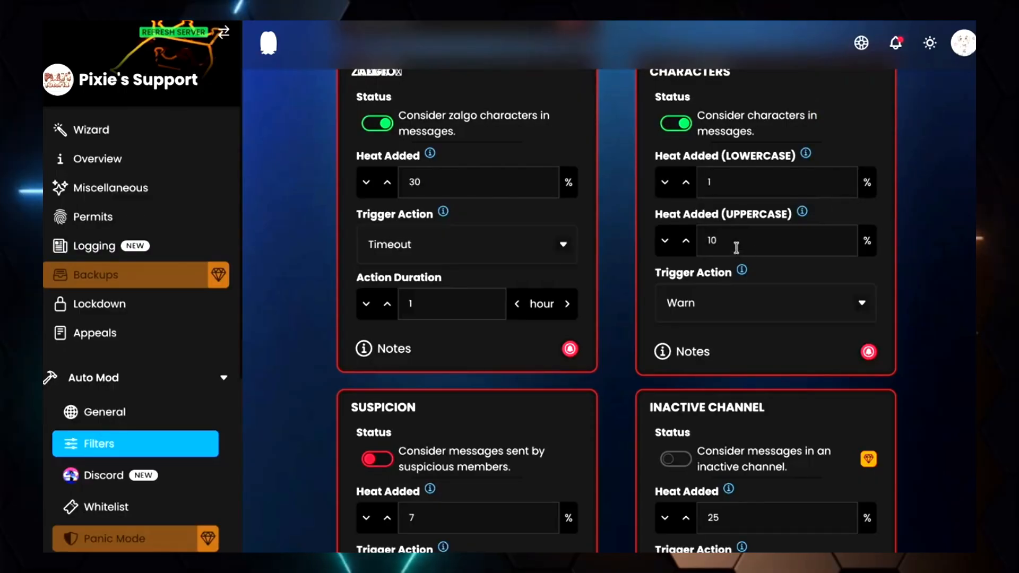
pyautogui.click(713, 243)
pyautogui.click(923, 320)
pyautogui.click(742, 185)
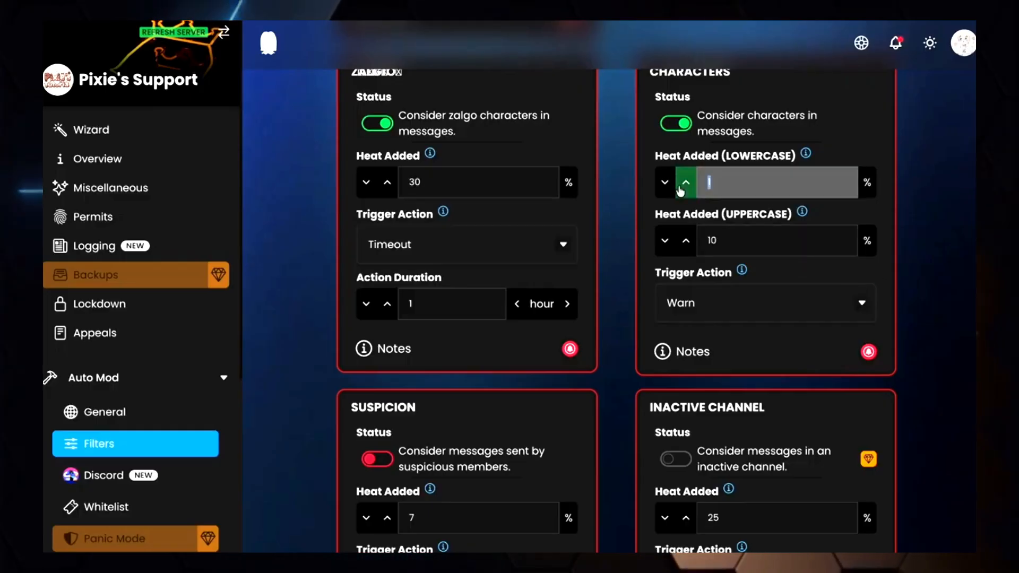
pyautogui.write('2')
pyautogui.click(938, 232)
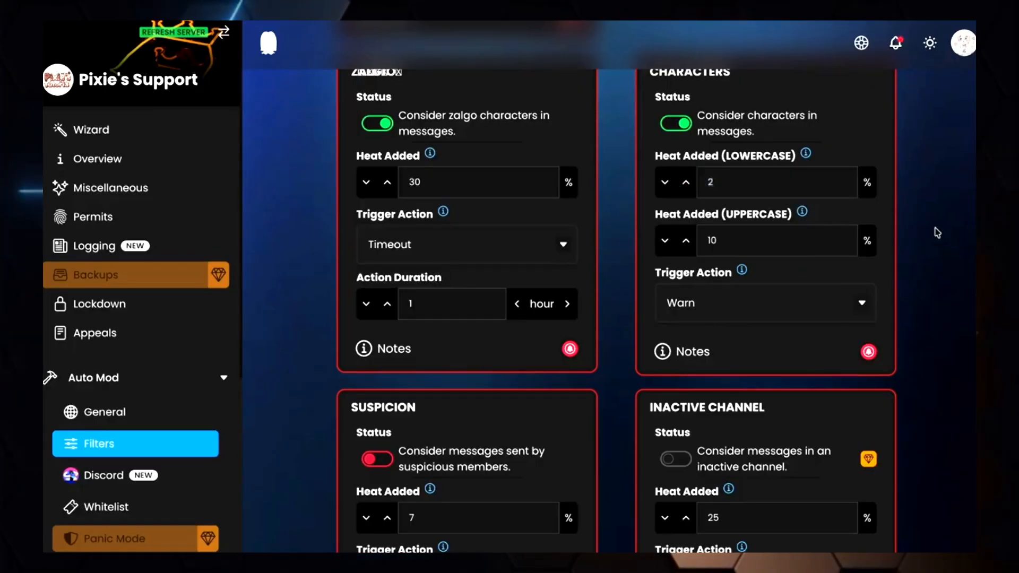
pyautogui.click(932, 524)
pyautogui.click(945, 537)
pyautogui.scroll(-3, 386, 271)
pyautogui.click(387, 271)
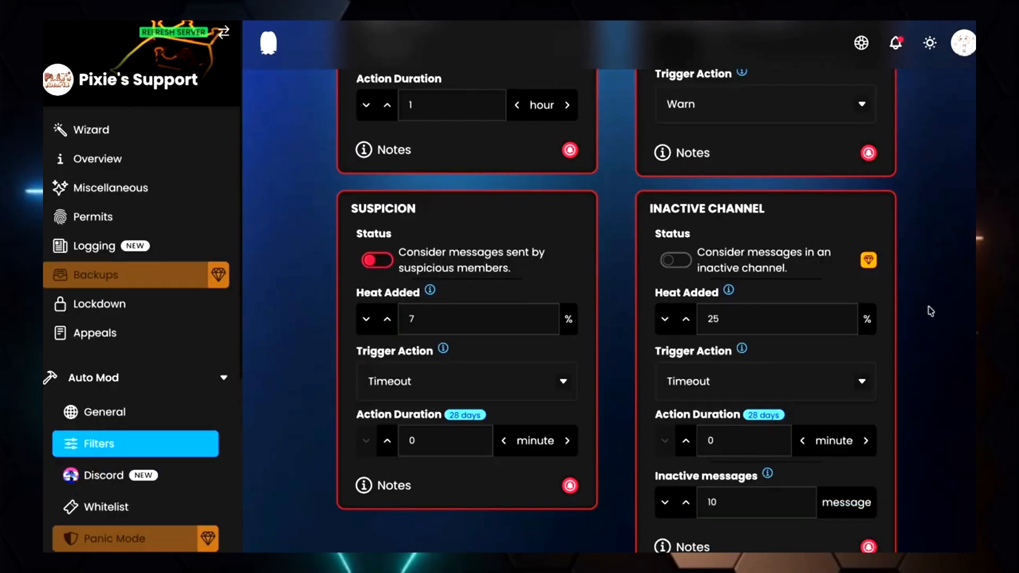
pyautogui.scroll(-1, 929, 310)
pyautogui.scroll(2, 928, 307)
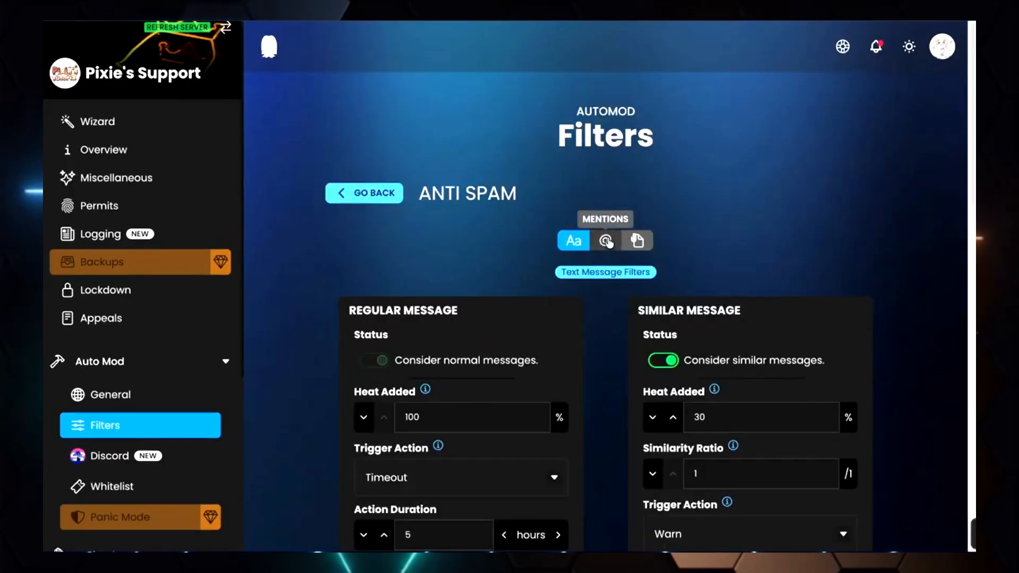
# Open the Mention filters and enable the general mentions status
pyautogui.click(605, 241)
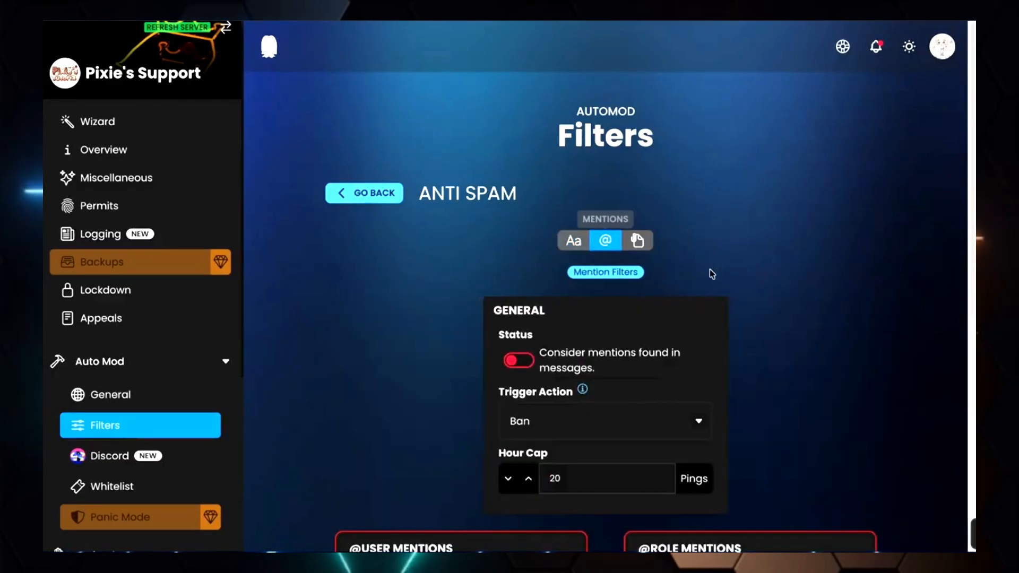
pyautogui.scroll(-1, 716, 271)
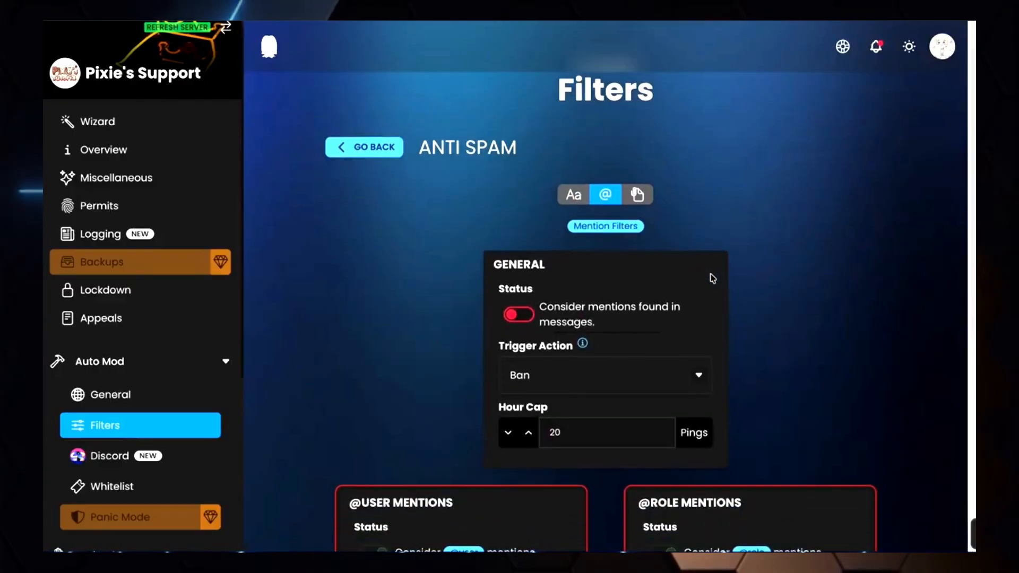
pyautogui.scroll(-1, 600, 288)
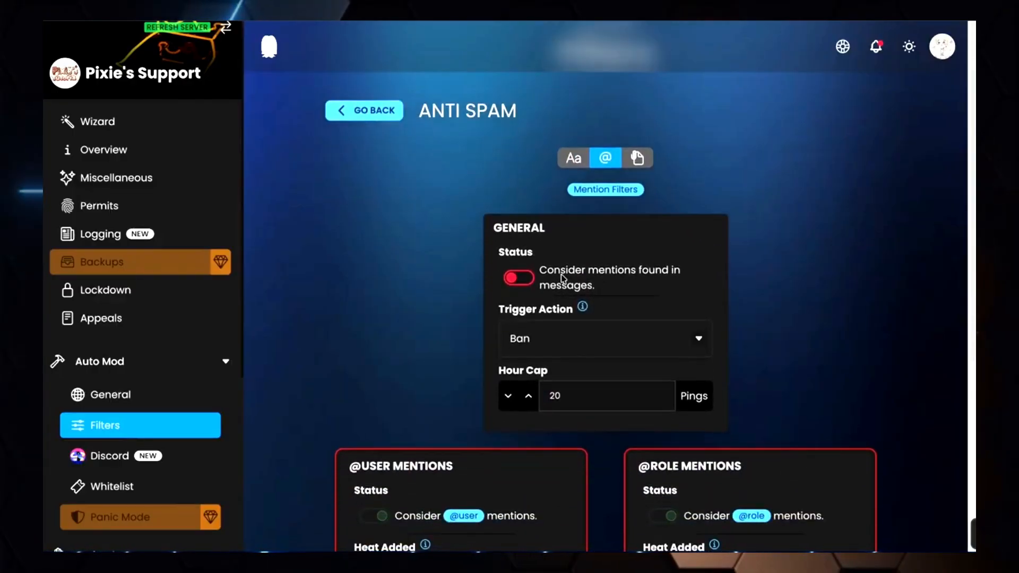
pyautogui.click(525, 284)
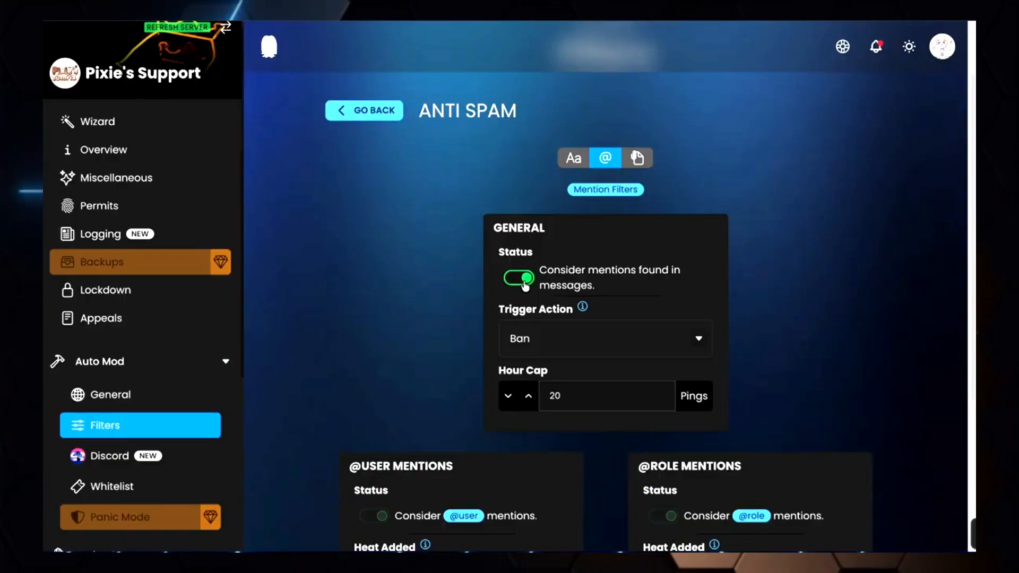
# Set the general mentions trigger action to Timeout and the hour cap to 3 pings
pyautogui.click(583, 348)
pyautogui.click(561, 420)
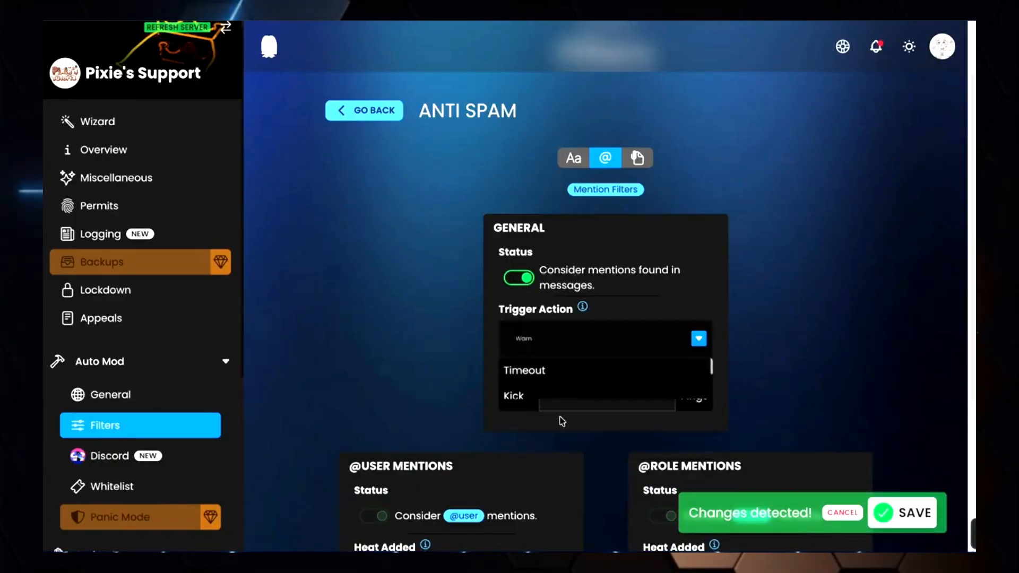
pyautogui.moveTo(577, 397); pyautogui.dragTo(551, 397)
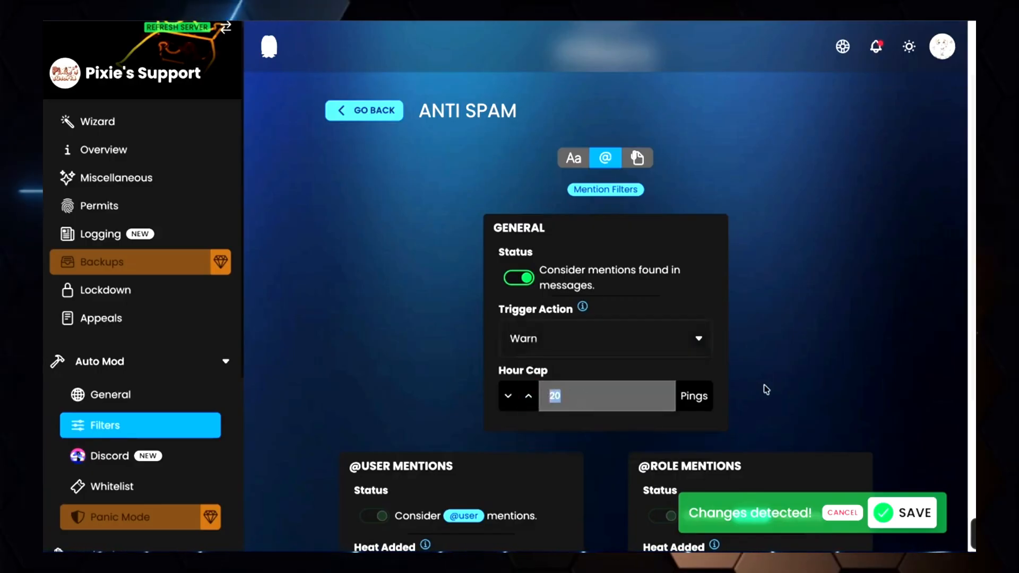
pyautogui.write('3')
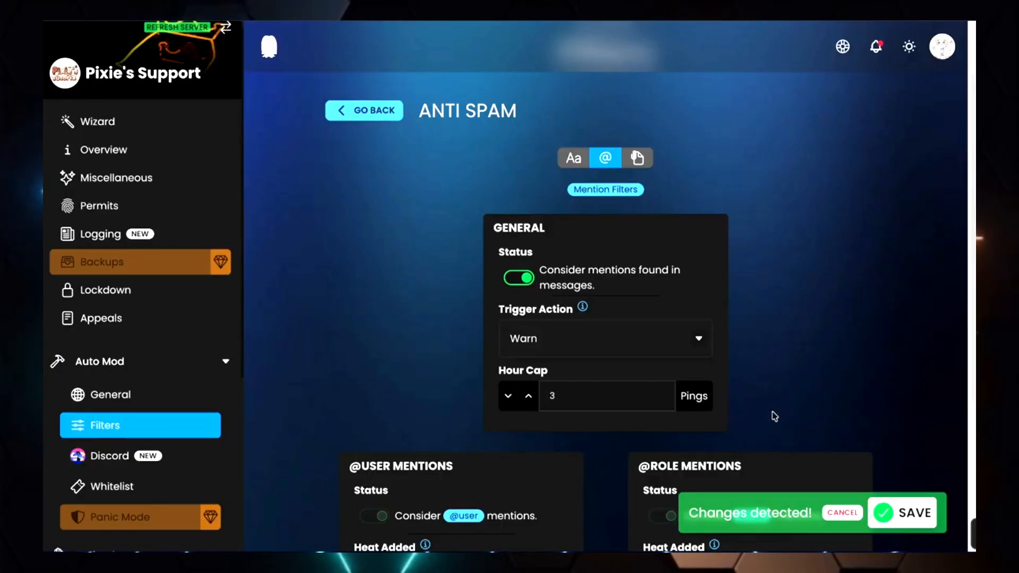
pyautogui.scroll(-1, 770, 407)
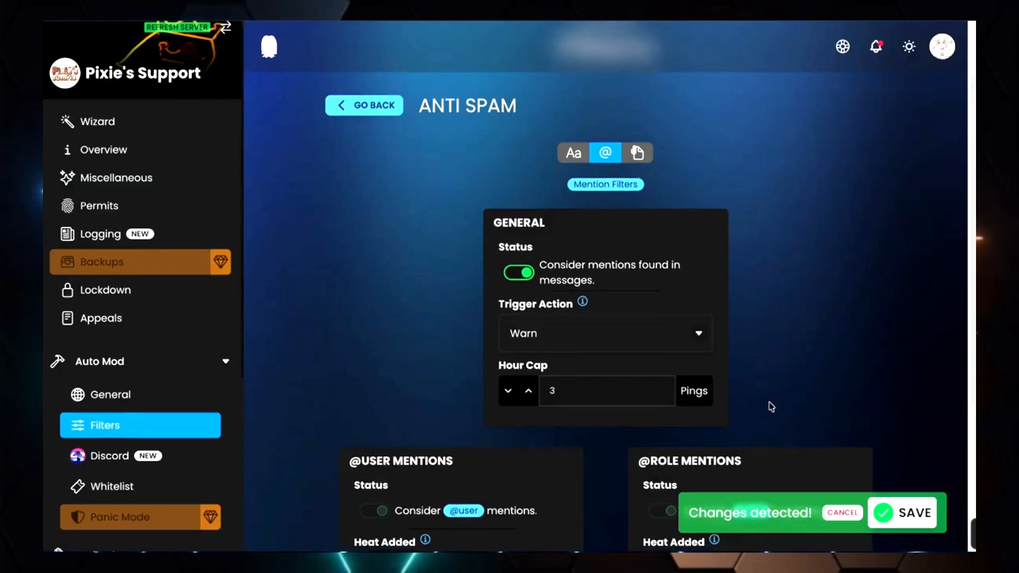
pyautogui.click(698, 332)
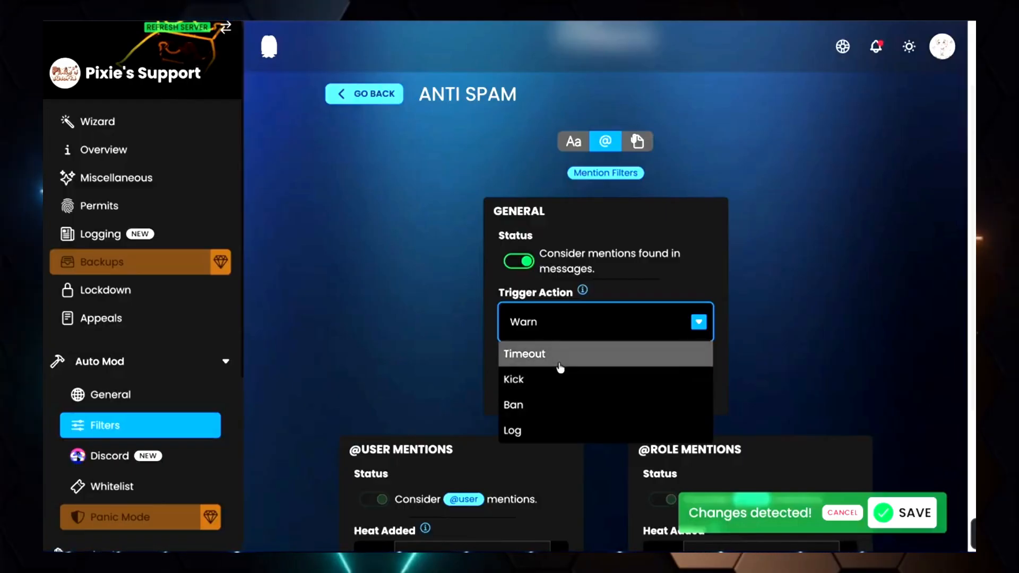
pyautogui.click(560, 367)
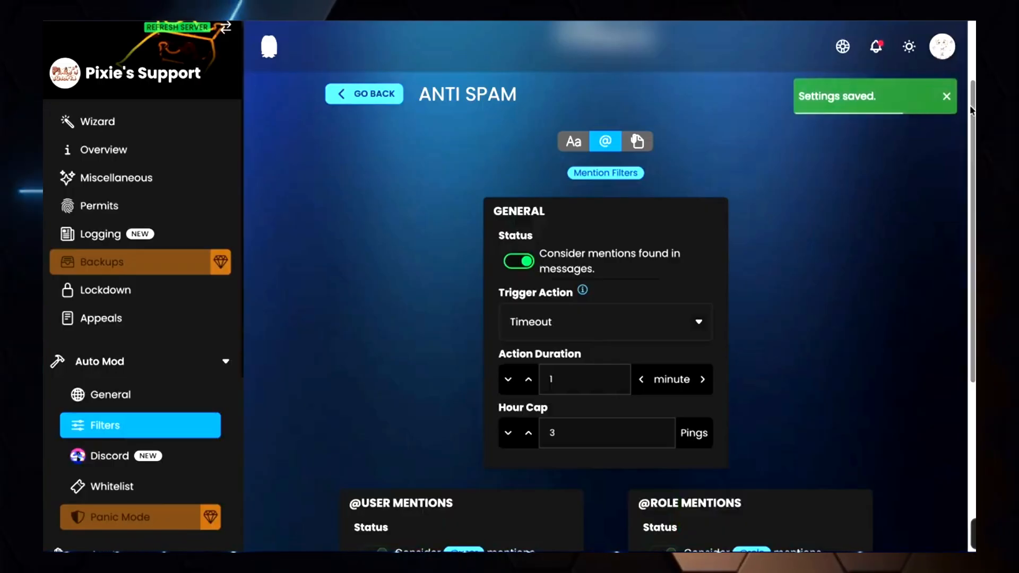
pyautogui.moveTo(971, 109); pyautogui.dragTo(952, 259)
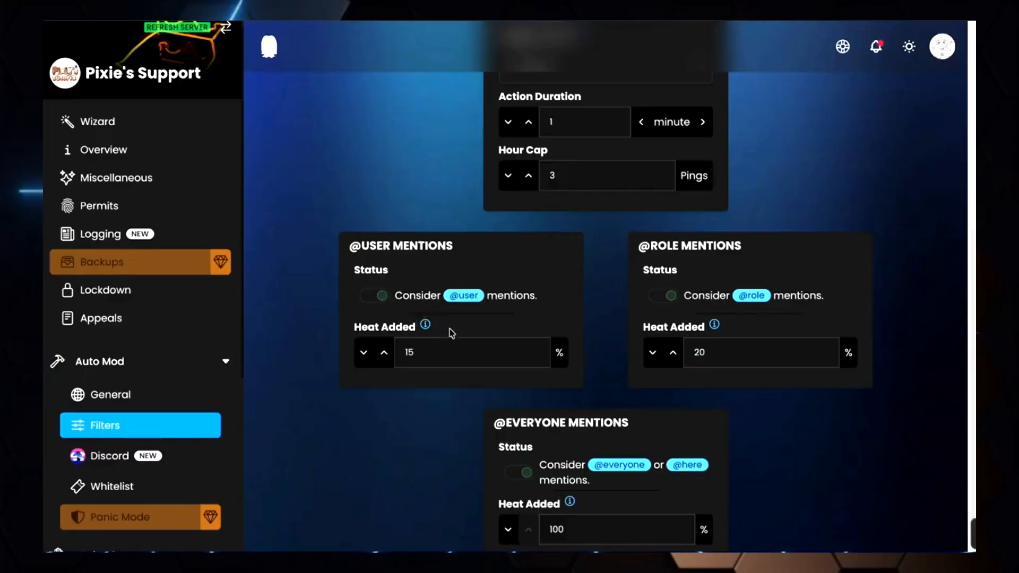
pyautogui.doubleClick(405, 353)
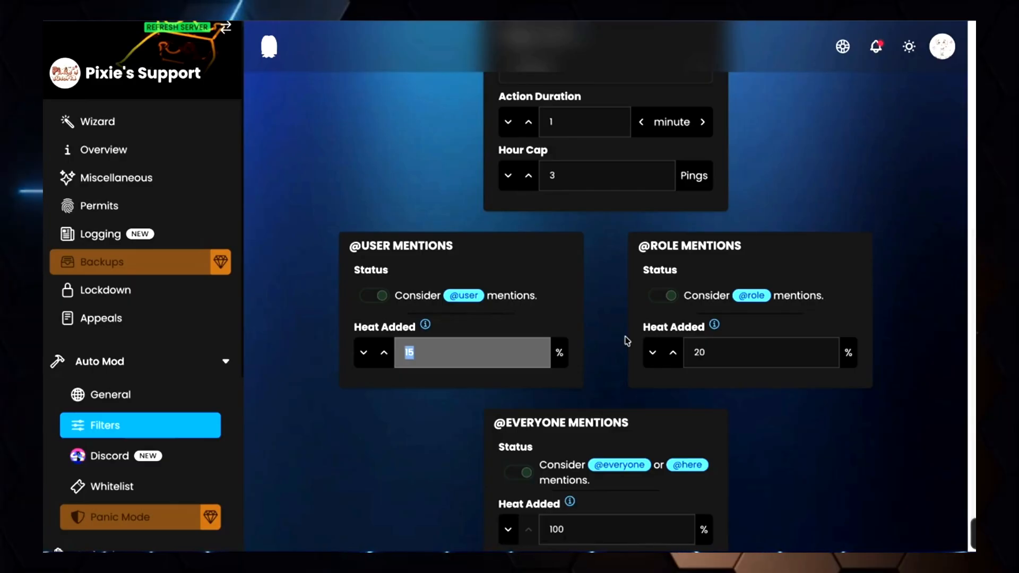
pyautogui.write('40')
pyautogui.click(341, 421)
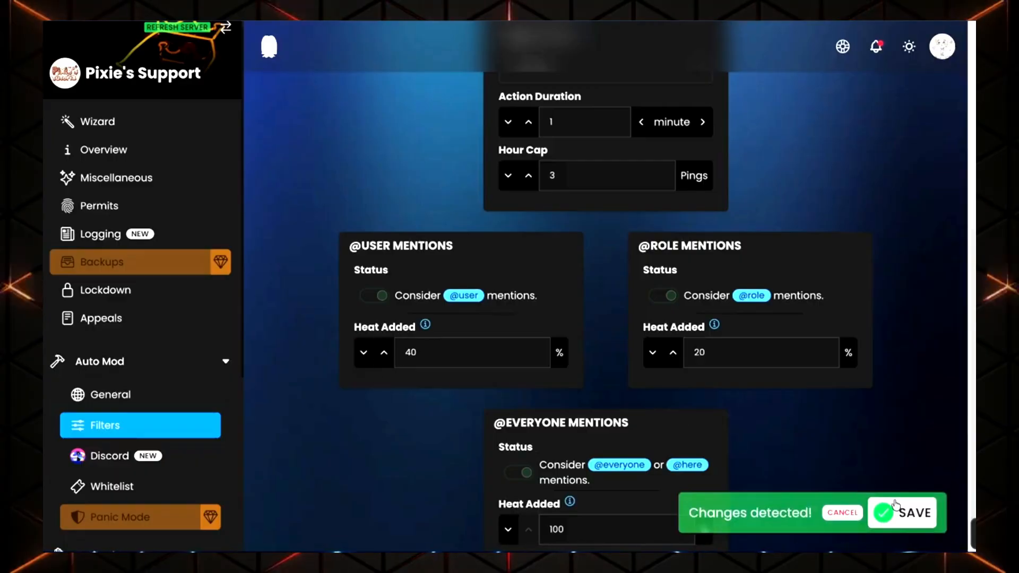
pyautogui.click(897, 511)
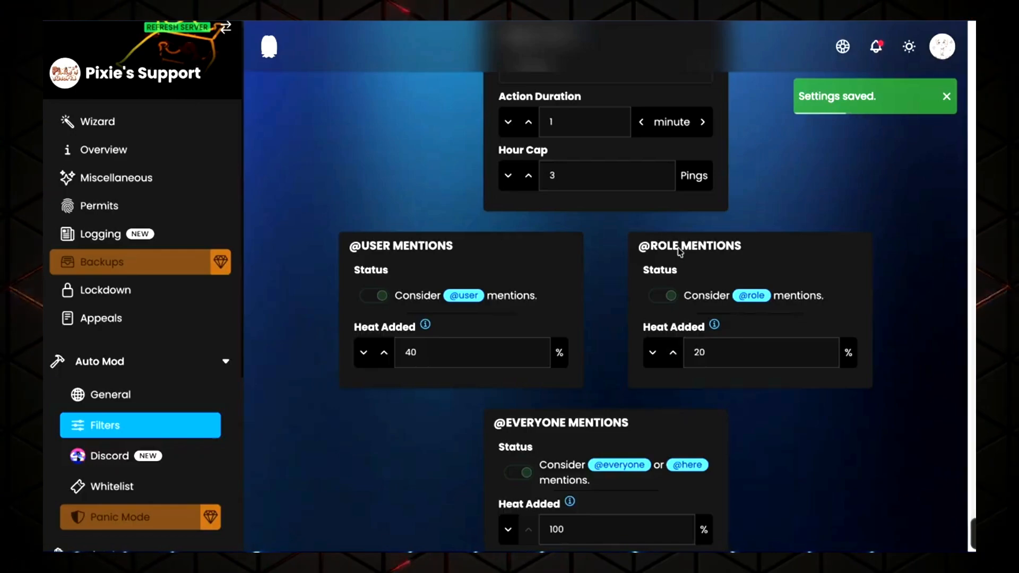
pyautogui.doubleClick(699, 352)
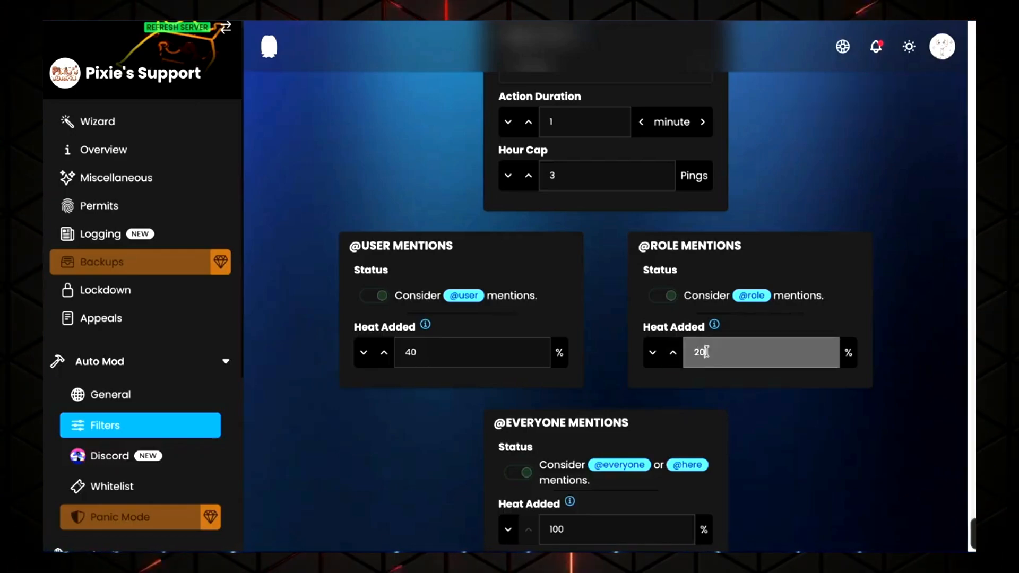
pyautogui.write('100')
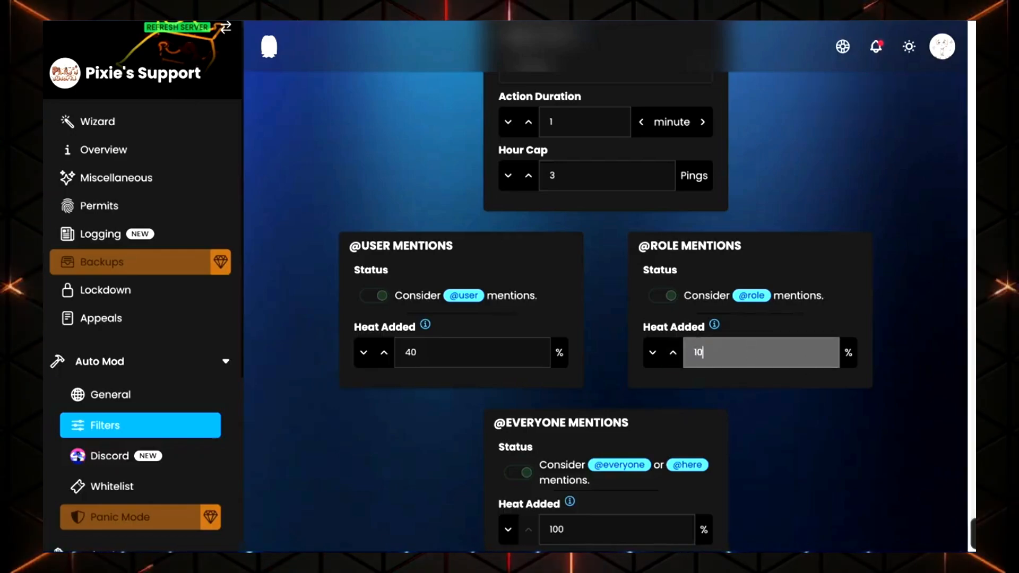
pyautogui.click(779, 384)
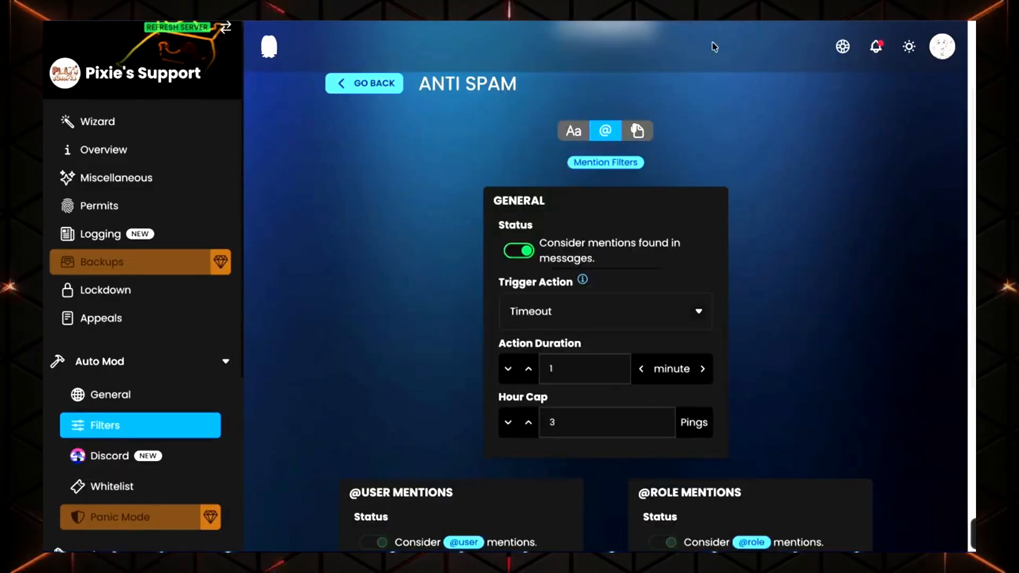
# Open the Attachment filters and toggle the general attachments status on and off
pyautogui.click(646, 135)
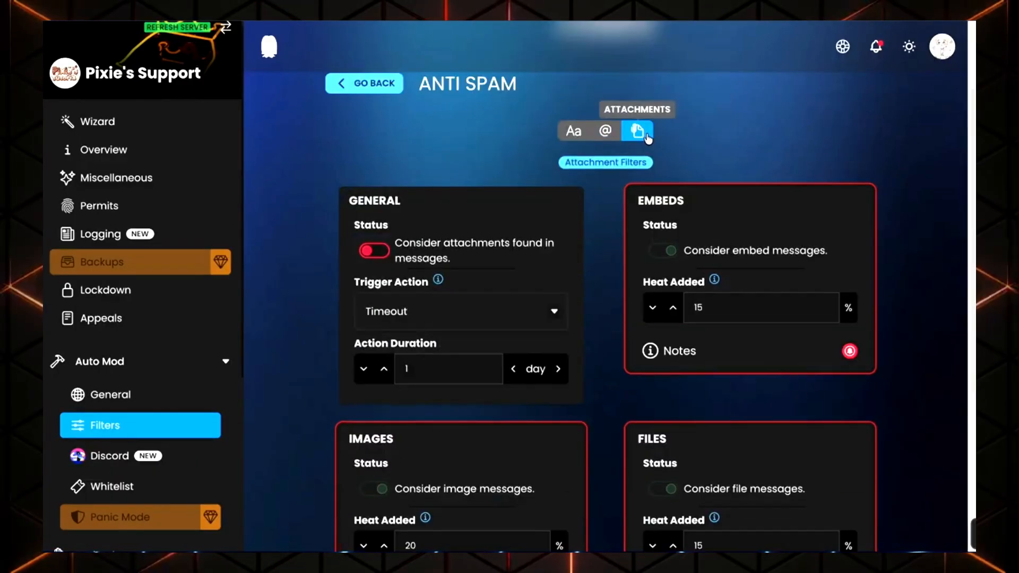
pyautogui.click(378, 255)
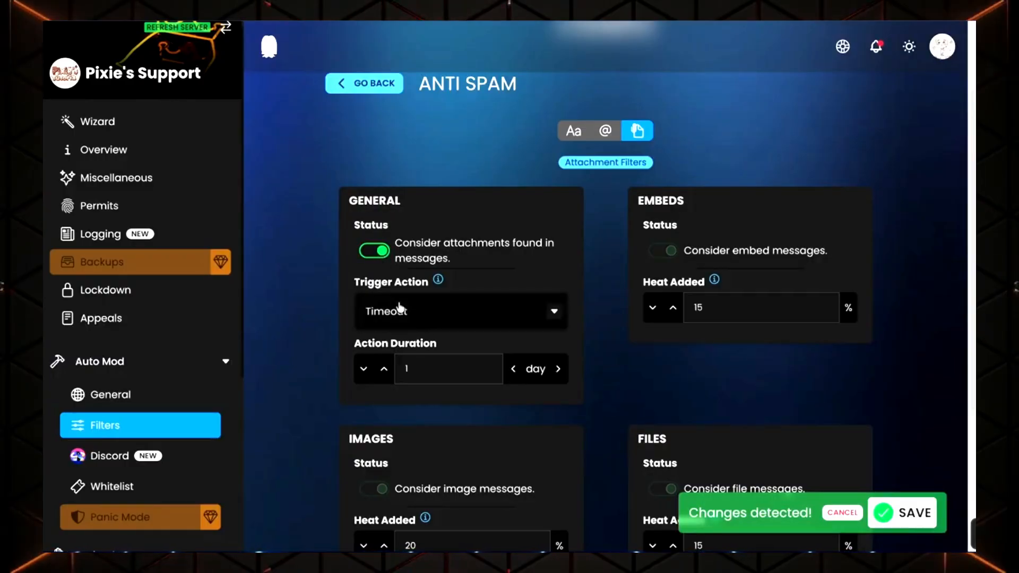
pyautogui.click(380, 250)
pyautogui.scroll(-2, 618, 270)
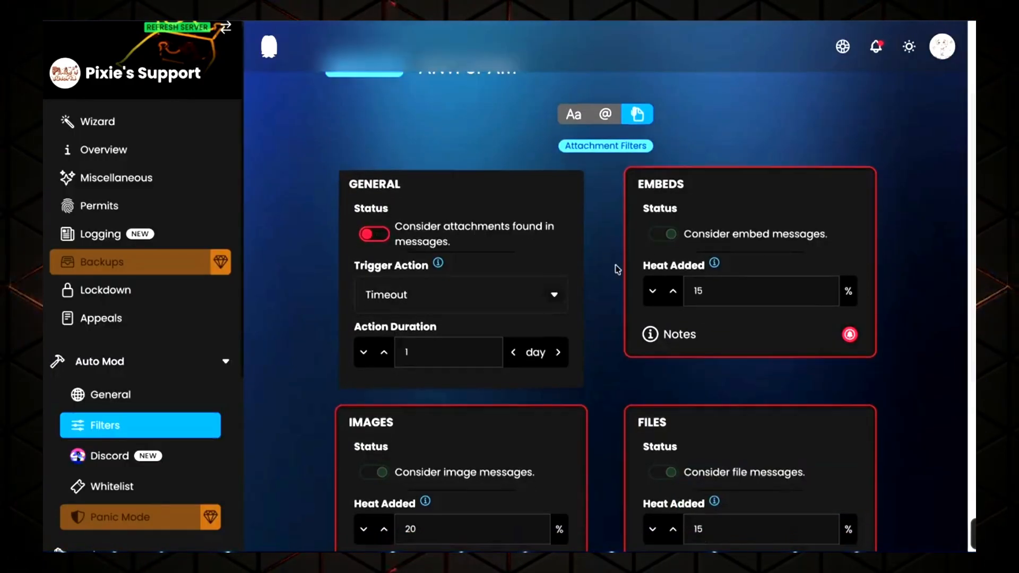
pyautogui.scroll(-3, 616, 271)
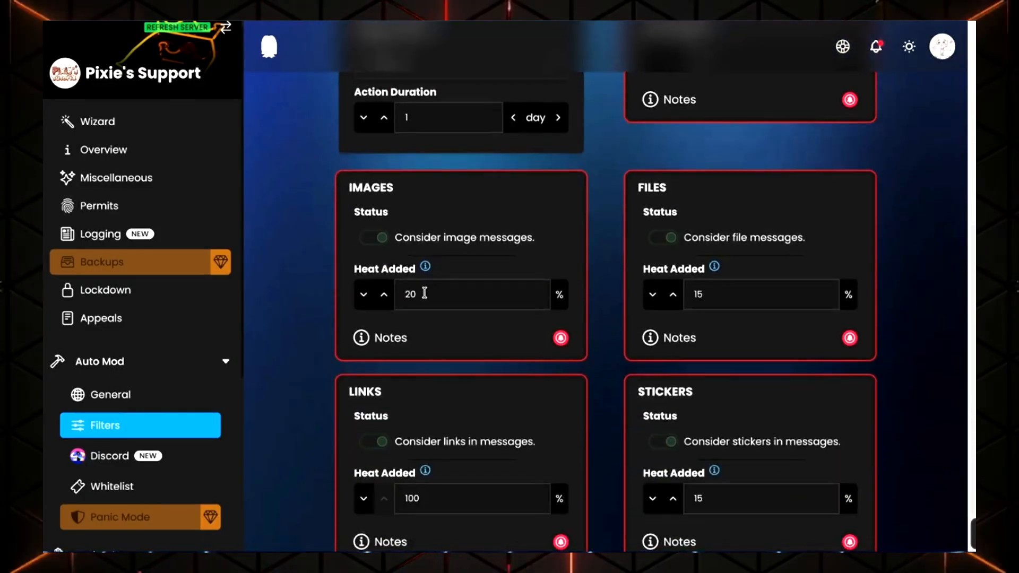
# Set the Images and Files heat added to 0%
pyautogui.doubleClick(398, 294)
pyautogui.write('0')
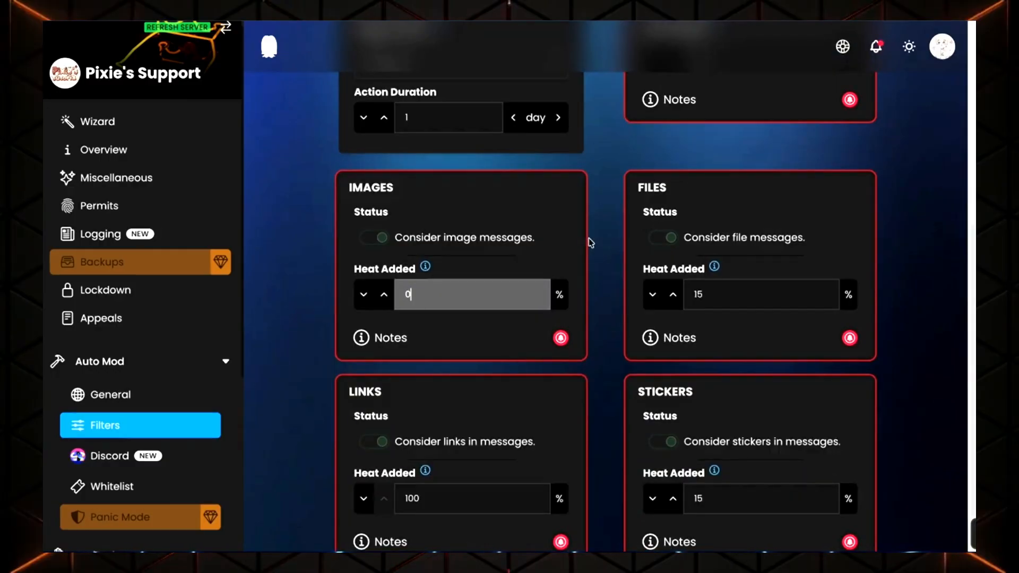
pyautogui.doubleClick(692, 294)
pyautogui.write('0')
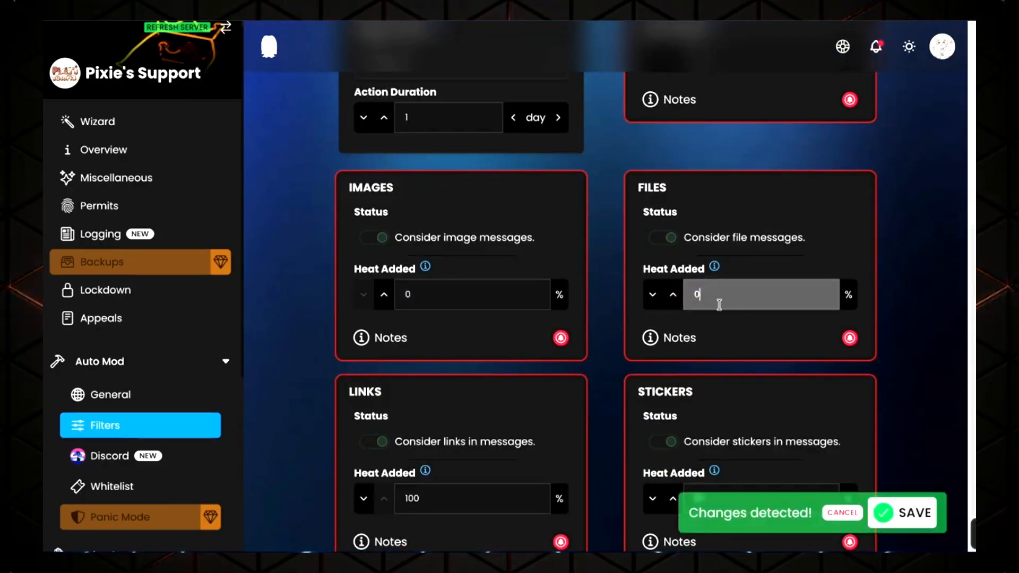
pyautogui.click(886, 309)
pyautogui.scroll(-1, 887, 310)
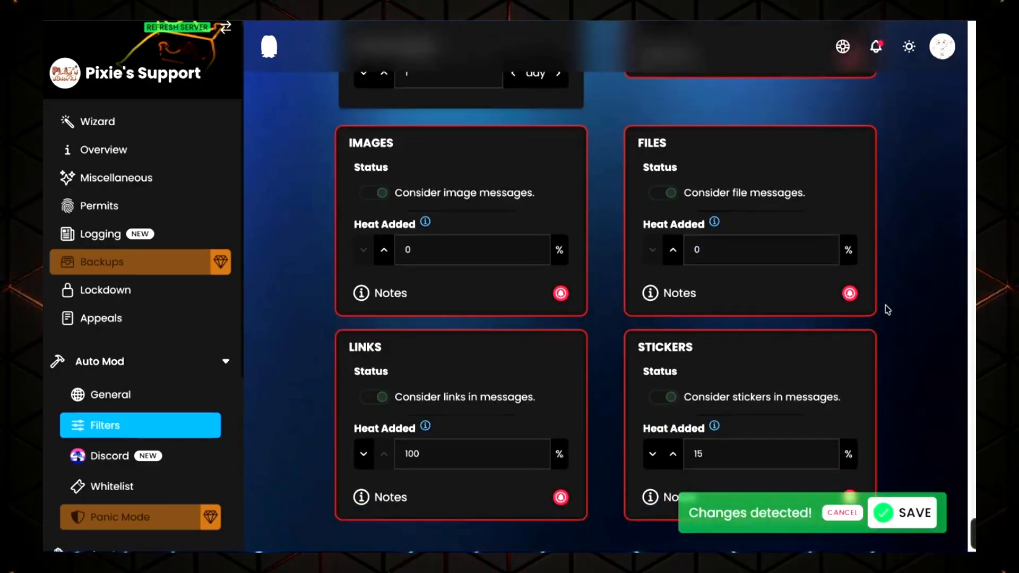
pyautogui.doubleClick(444, 427)
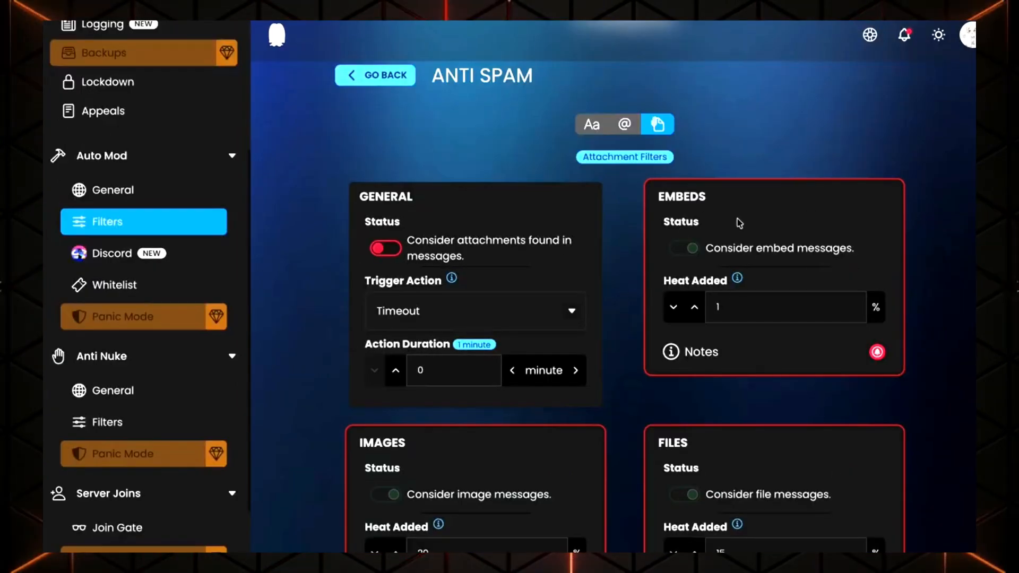
# Enable the general attachments status
pyautogui.click(386, 250)
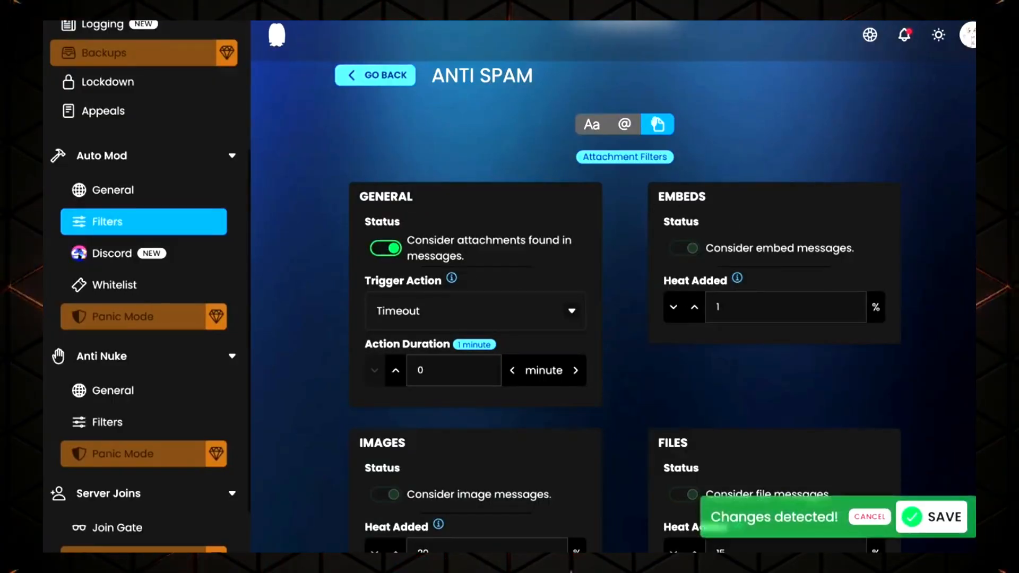
pyautogui.scroll(-3, 678, 226)
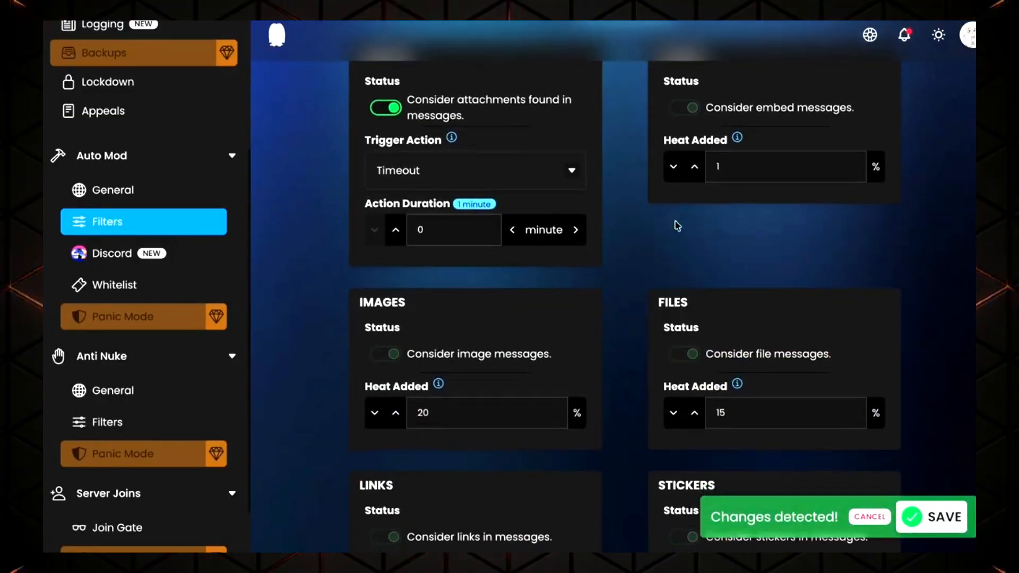
pyautogui.scroll(1, 656, 266)
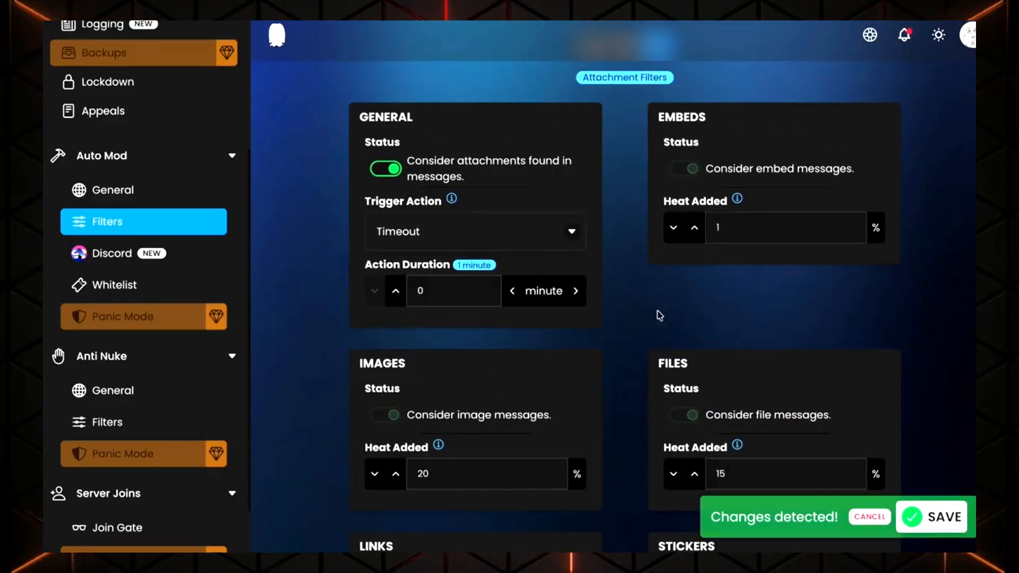
# Set the Images heat added to 50% and the Files heat added to 60%
pyautogui.scroll(-1, 482, 500)
pyautogui.click(463, 476)
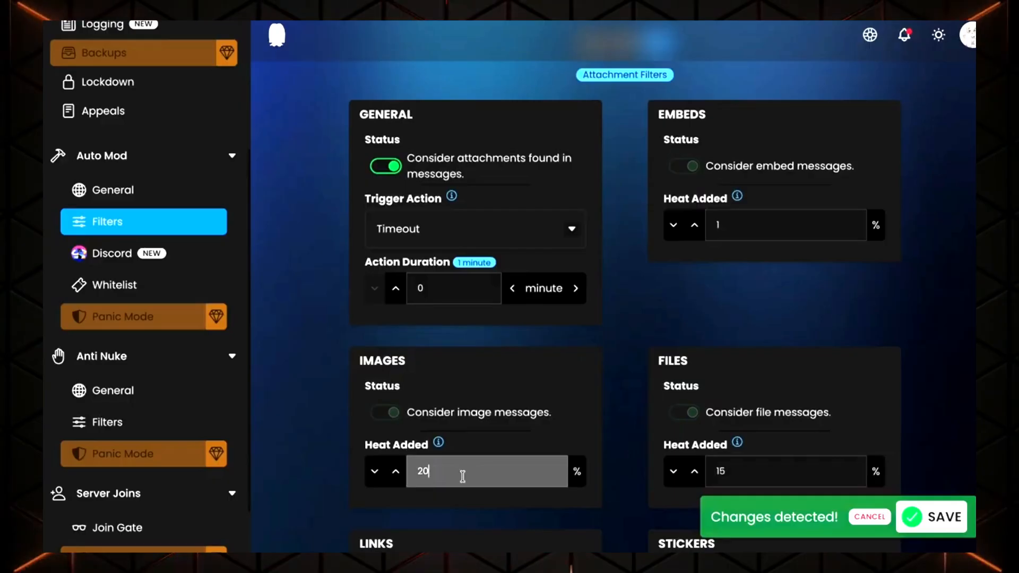
pyautogui.moveTo(456, 472); pyautogui.dragTo(392, 473)
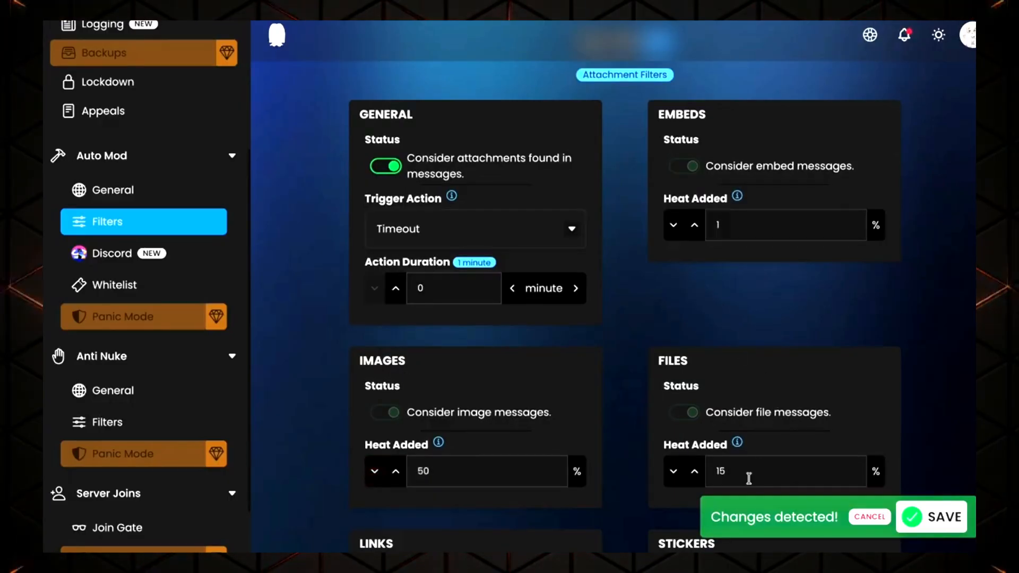
pyautogui.moveTo(748, 476); pyautogui.dragTo(716, 472)
pyautogui.write('6')
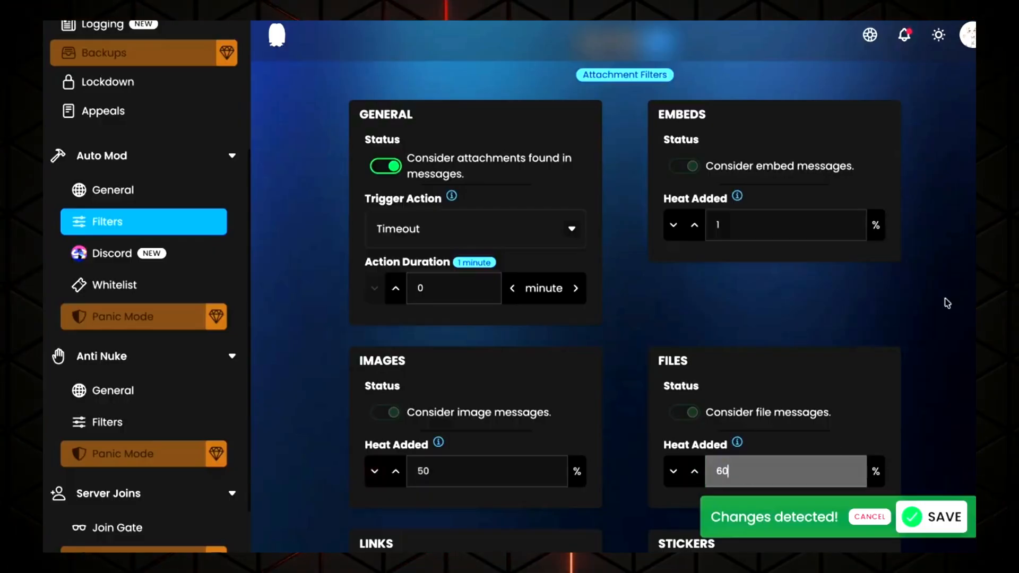
pyautogui.write('0')
pyautogui.click(909, 332)
# Set the Embeds heat added to 2% and toggle the general attachments status off and back on
pyautogui.scroll(-2, 903, 352)
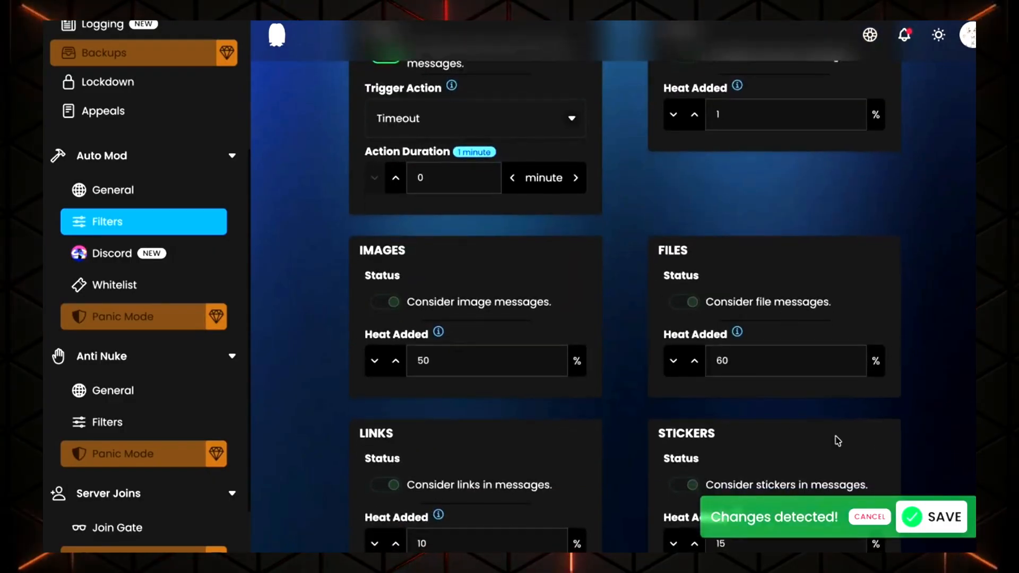
pyautogui.scroll(-1, 838, 441)
pyautogui.scroll(3, 774, 255)
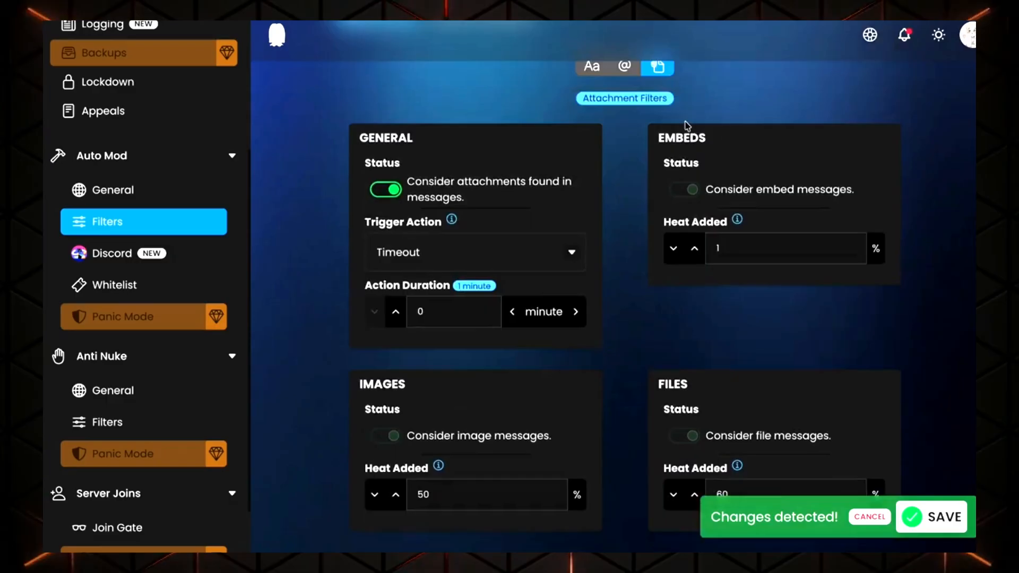
pyautogui.click(715, 246)
pyautogui.write('1')
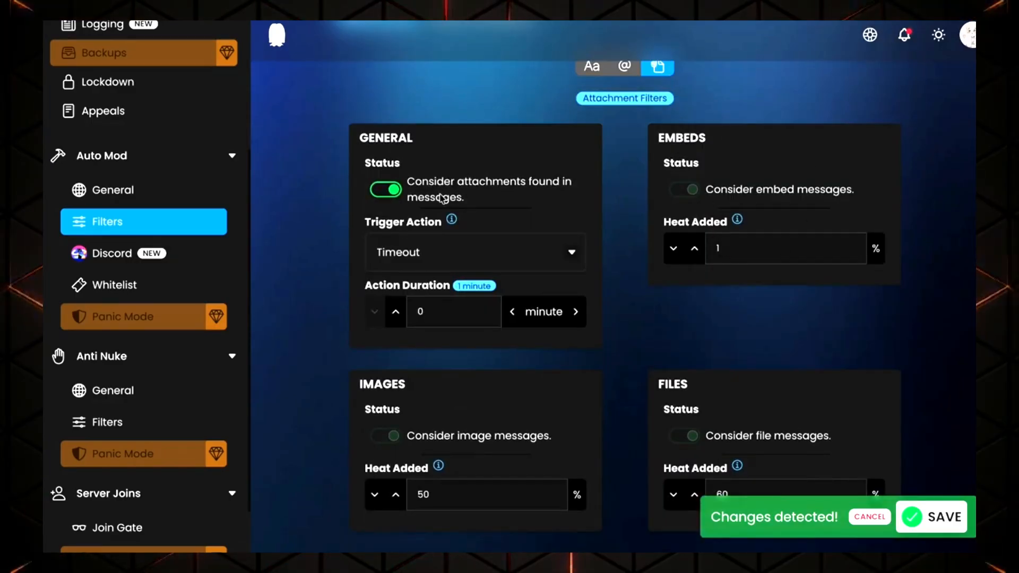
pyautogui.click(392, 187)
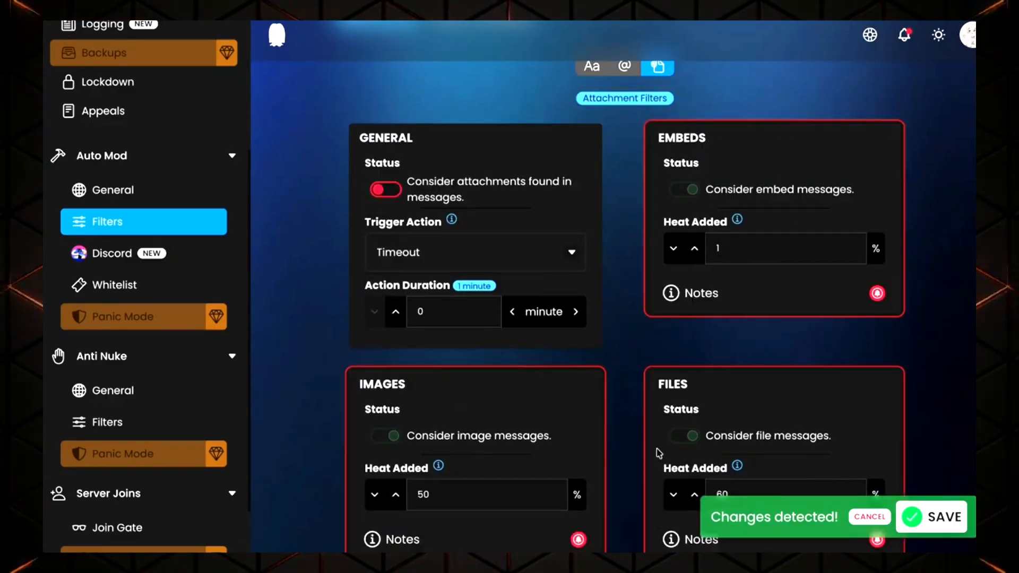
pyautogui.scroll(-1, 647, 371)
pyautogui.click(395, 178)
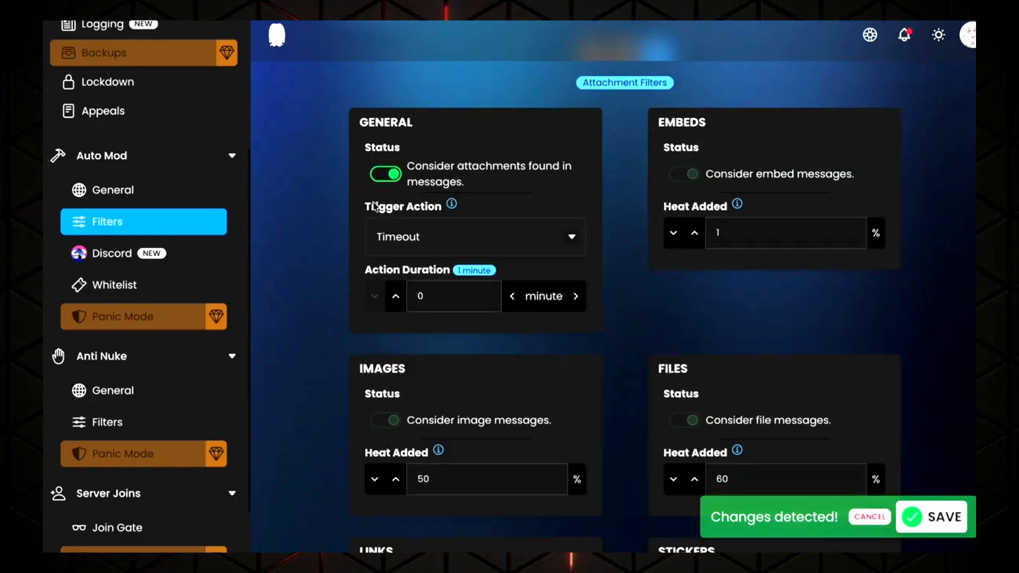
pyautogui.scroll(-1, 770, 240)
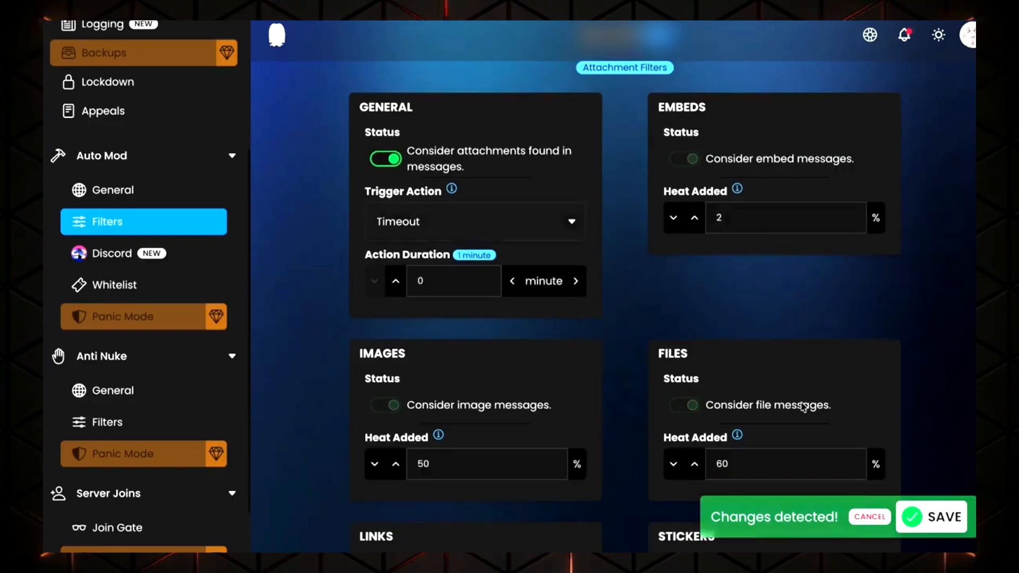
pyautogui.scroll(-3, 771, 361)
pyautogui.scroll(5, 769, 318)
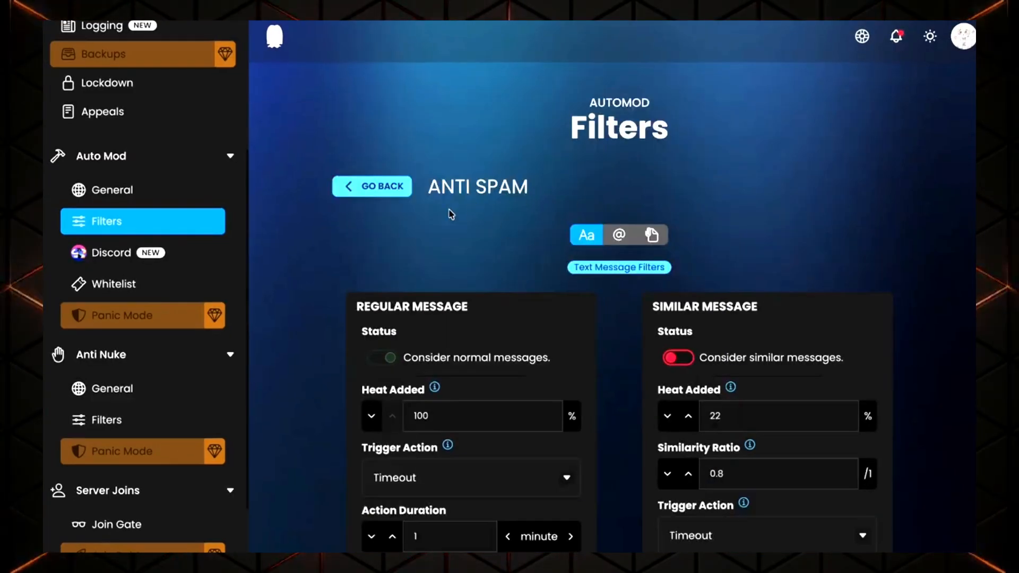
# Go back to the filters list and review the Invite Links filter's status, heat and trigger action
pyautogui.click(380, 197)
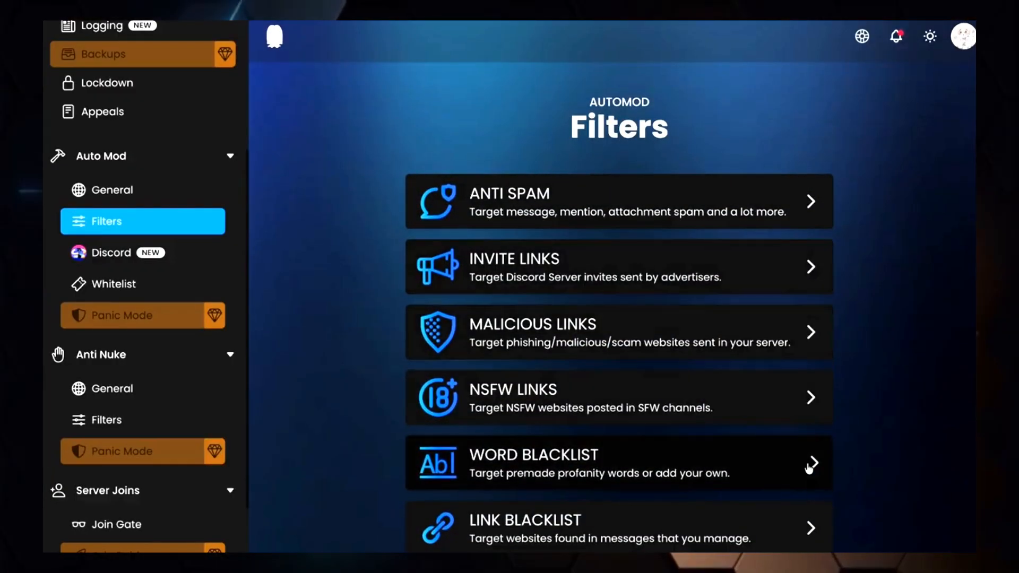
pyautogui.click(822, 281)
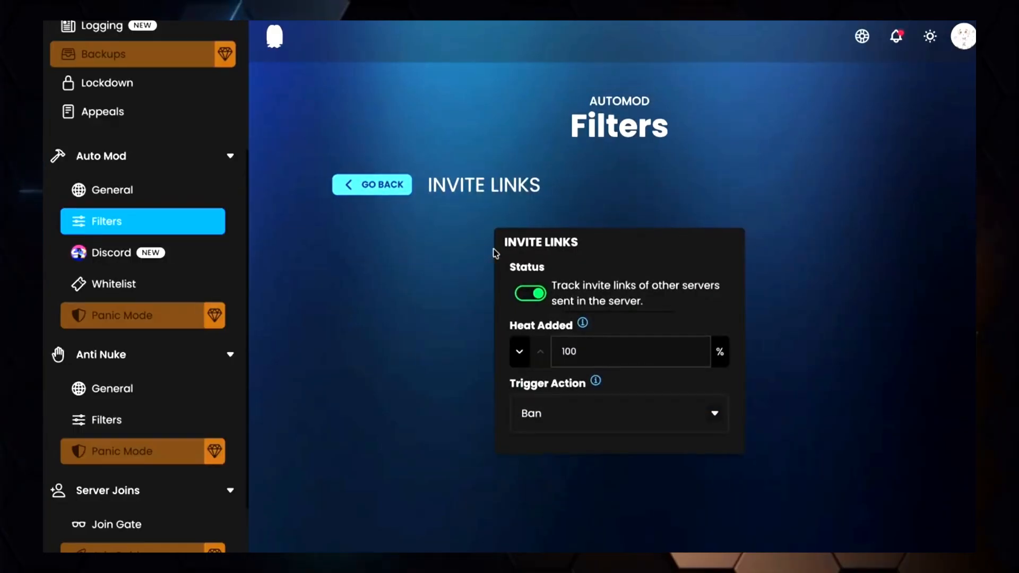
pyautogui.click(586, 351)
pyautogui.doubleClick(585, 351)
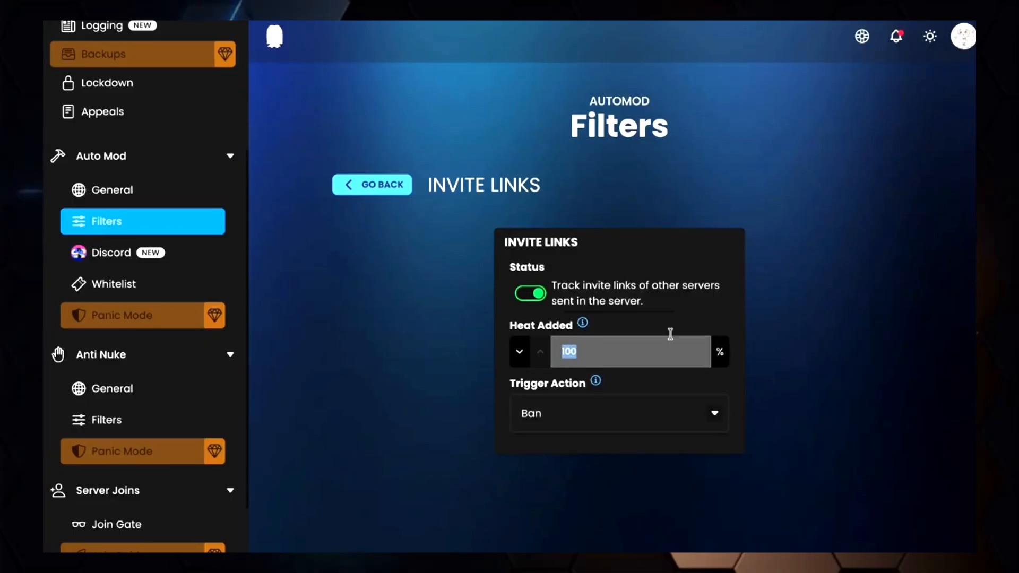
pyautogui.click(547, 297)
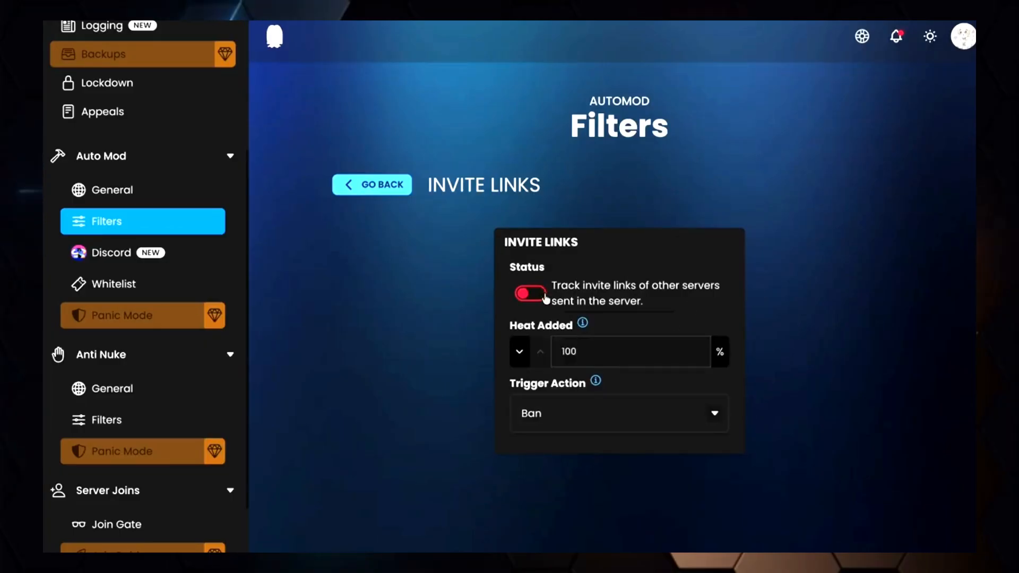
pyautogui.click(547, 297)
pyautogui.click(661, 414)
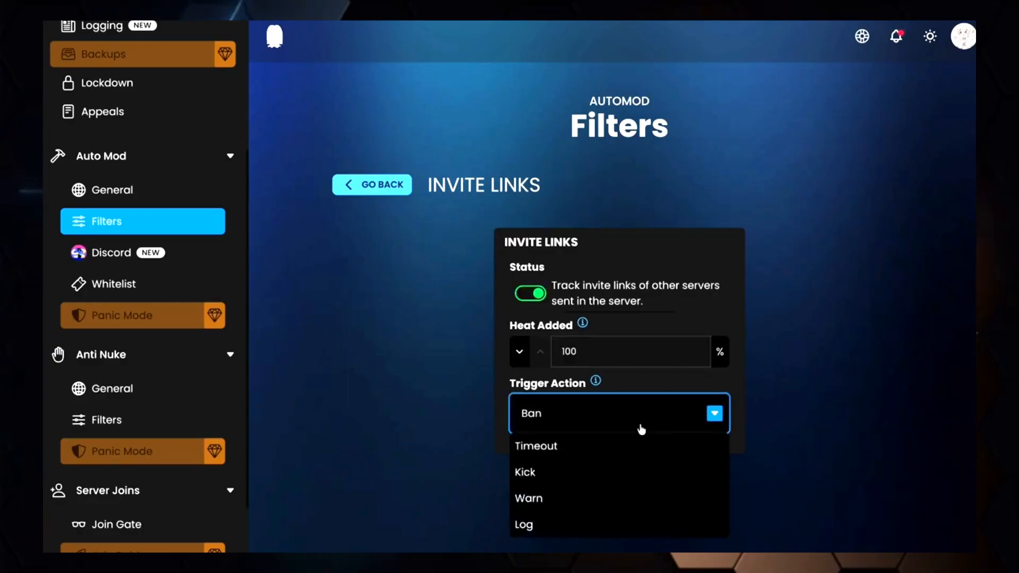
pyautogui.click(787, 335)
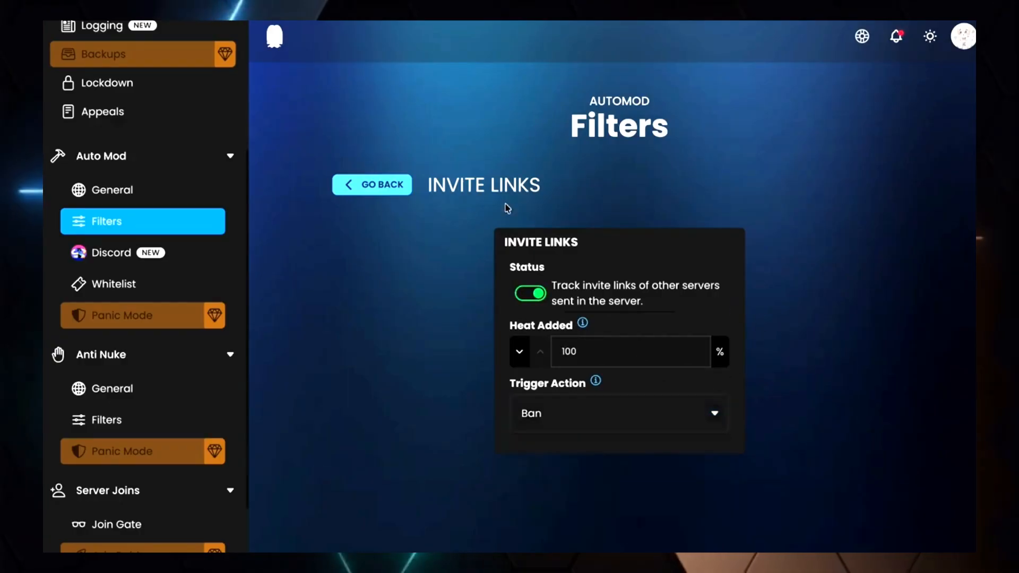
# Open the Malicious Links filter and review its trigger action options
pyautogui.click(398, 196)
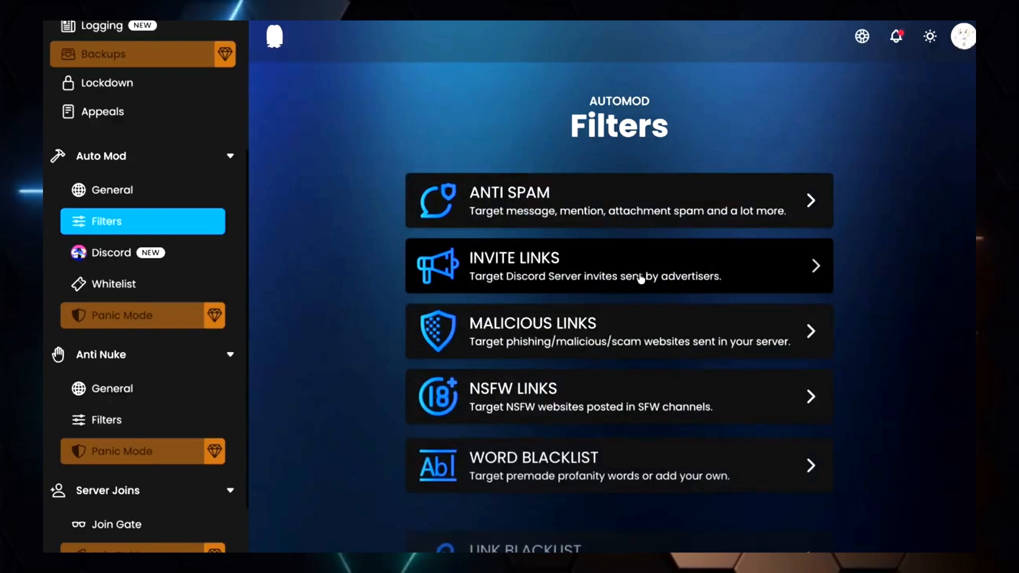
pyautogui.click(642, 327)
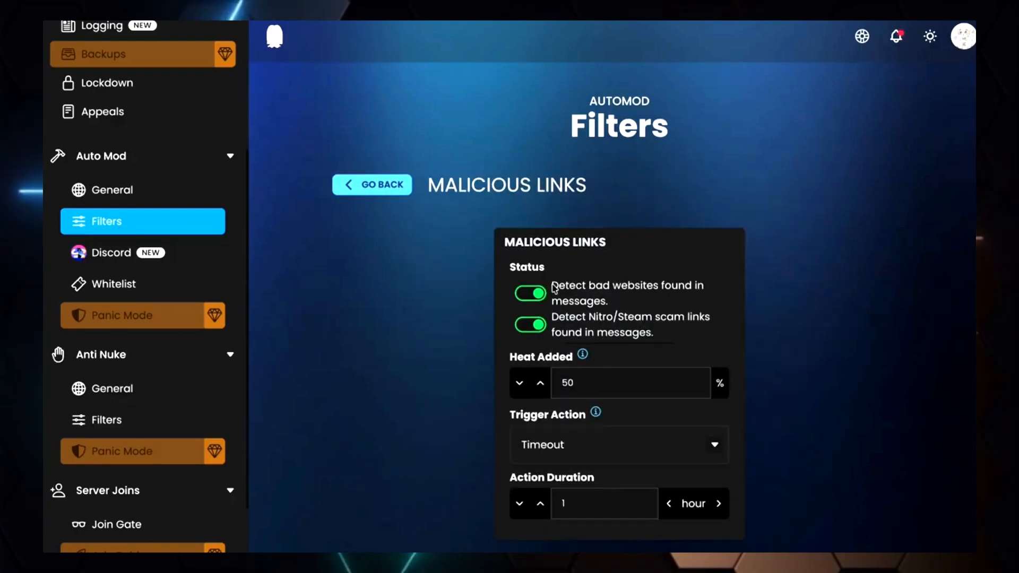
pyautogui.click(632, 449)
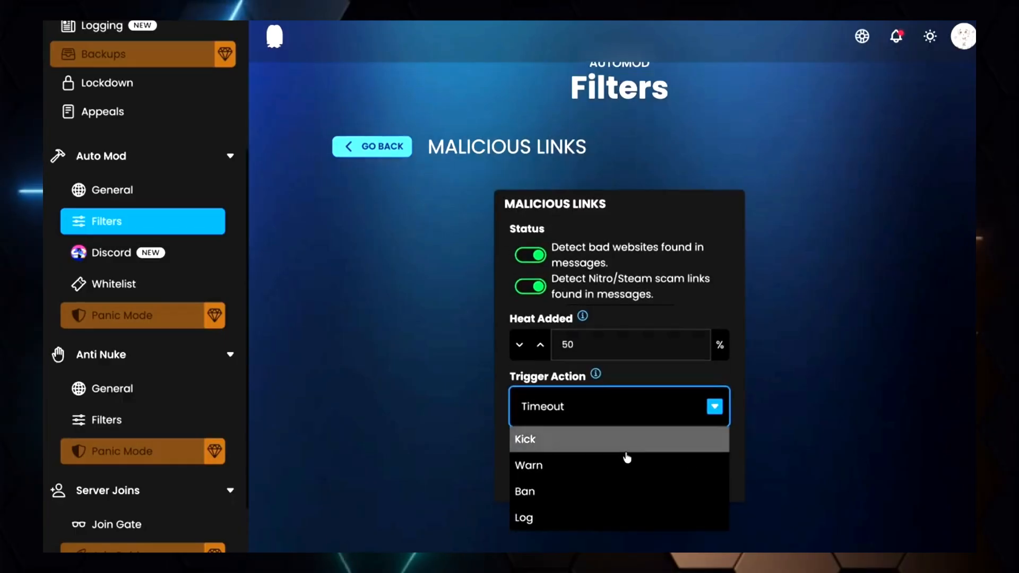
pyautogui.click(812, 401)
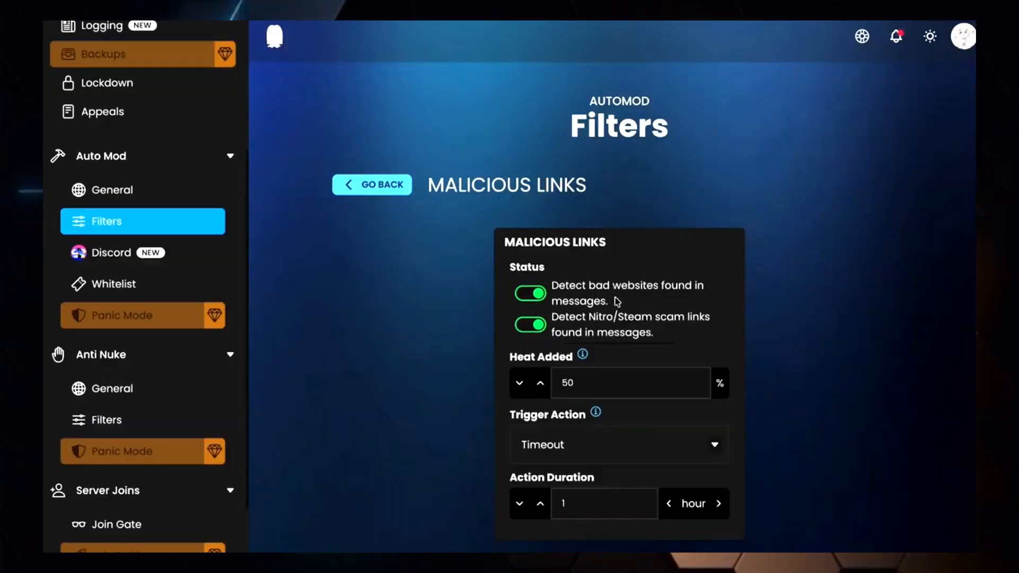
# Review the Malicious Links trigger action options once more and return to the filters list
pyautogui.click(632, 455)
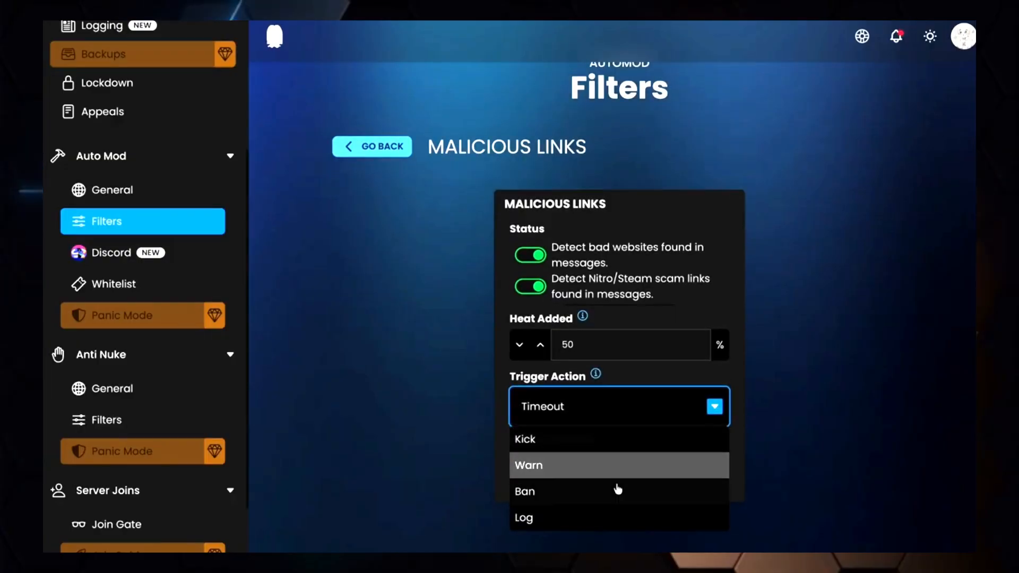
pyautogui.click(812, 400)
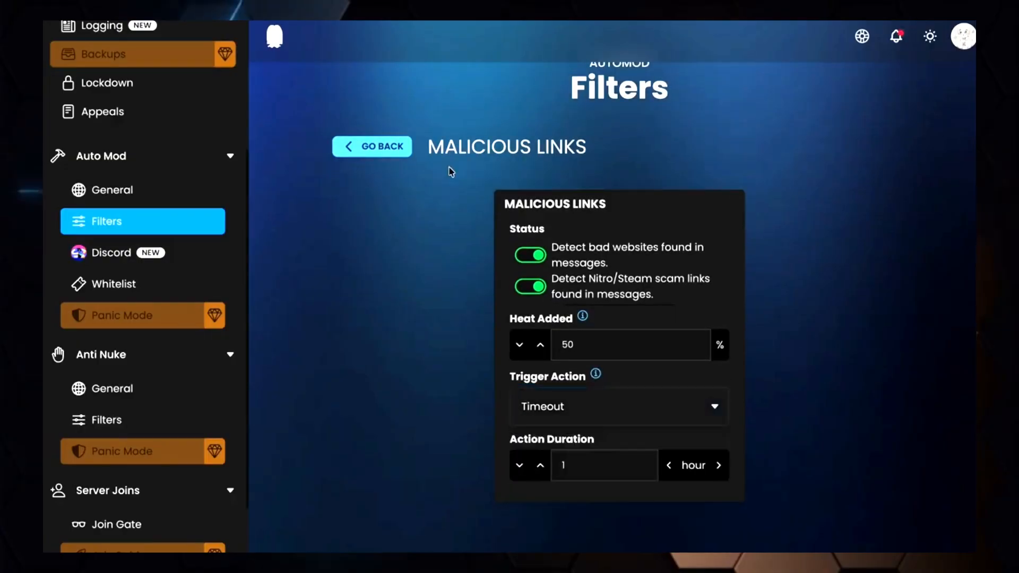
pyautogui.scroll(1, 410, 155)
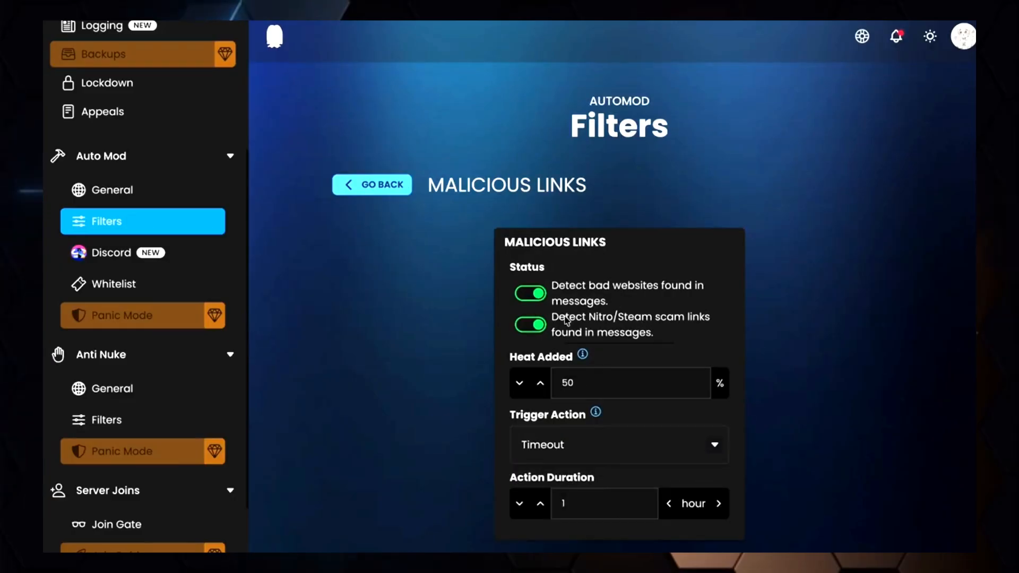
pyautogui.click(632, 454)
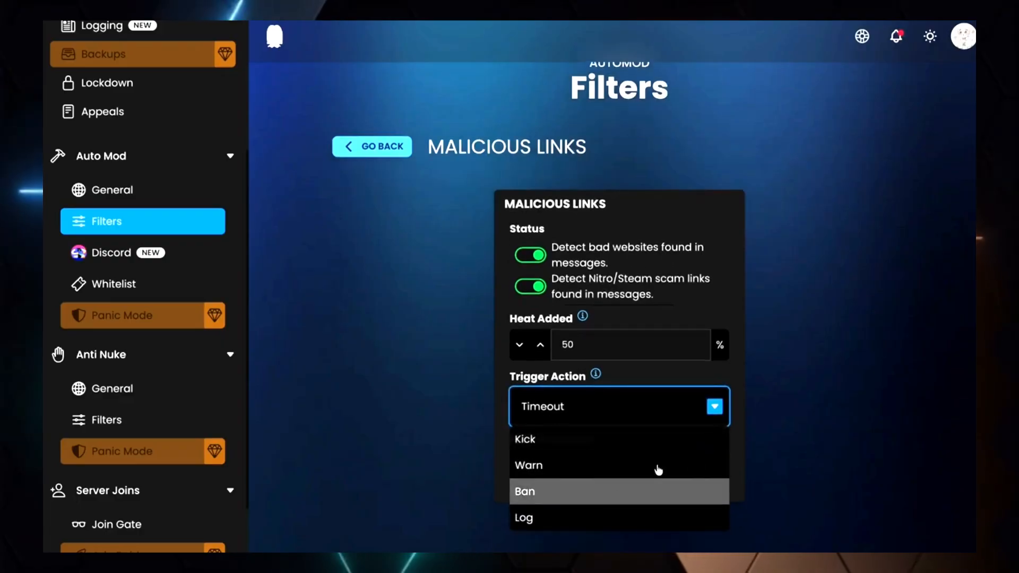
pyautogui.scroll(-1, 815, 401)
pyautogui.click(814, 401)
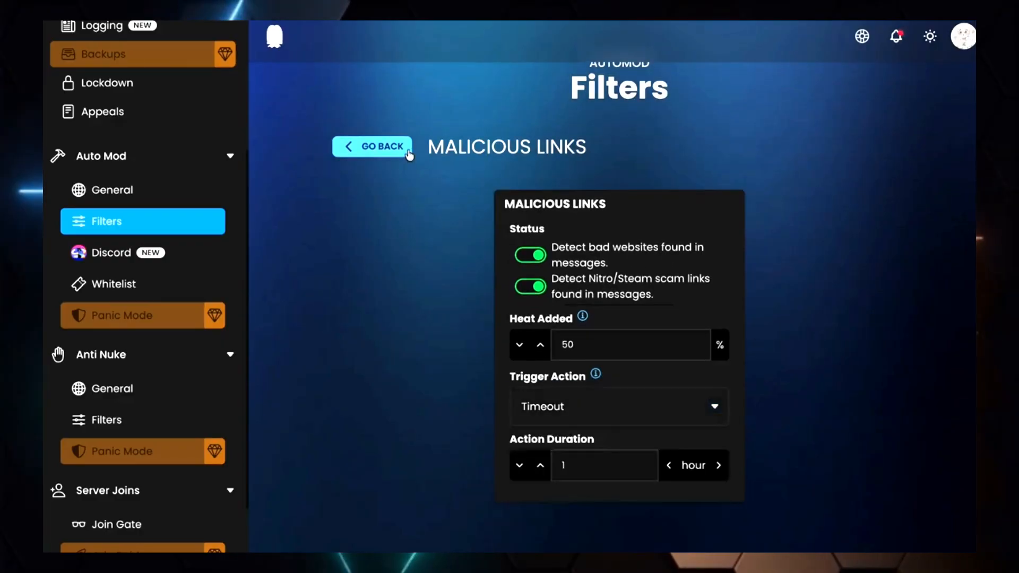
pyautogui.scroll(1, 642, 327)
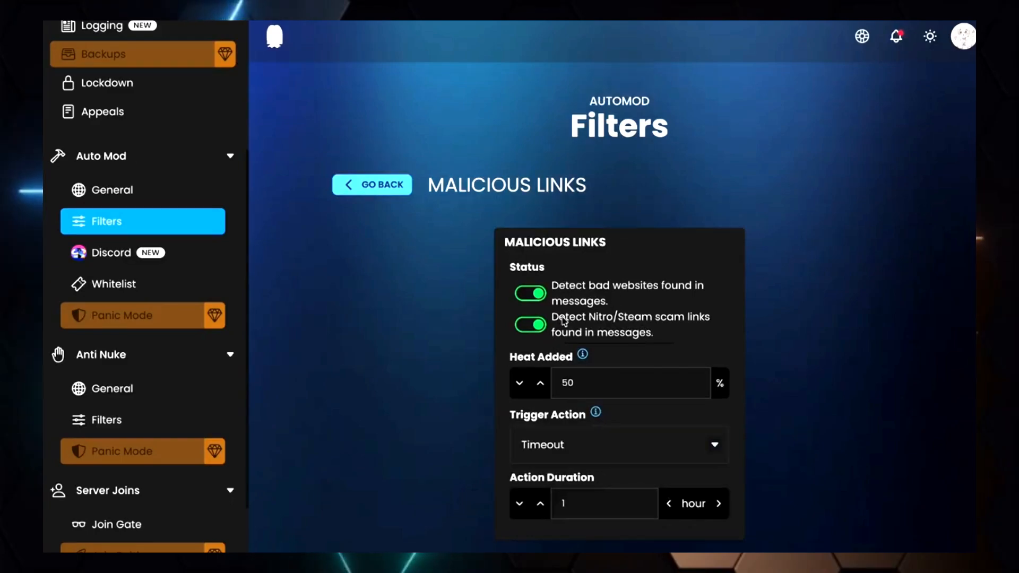
pyautogui.click(371, 185)
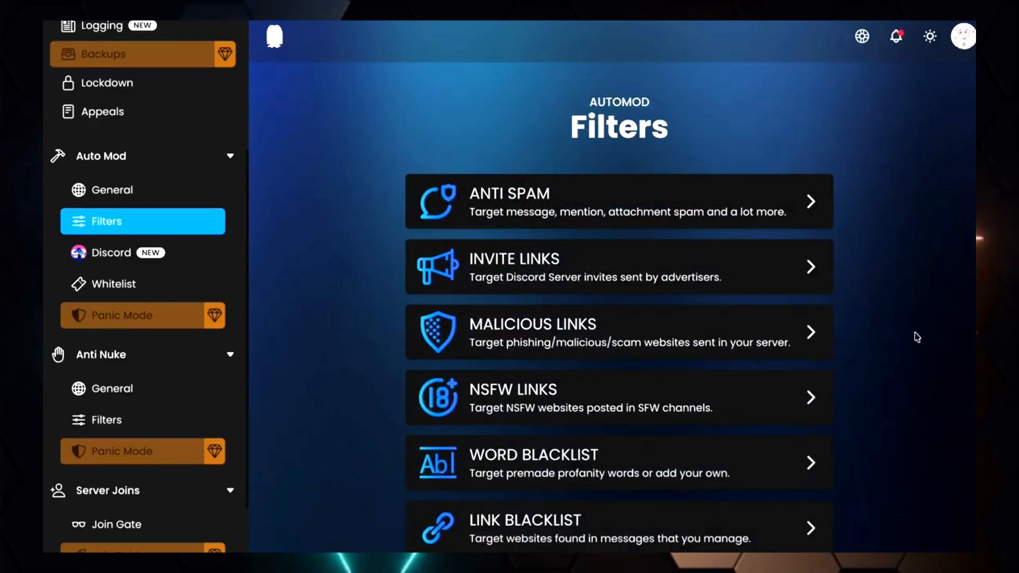
# Open the NSFW Links filter, switch its trigger action to Kick and back to Ban, and go back
pyautogui.click(827, 398)
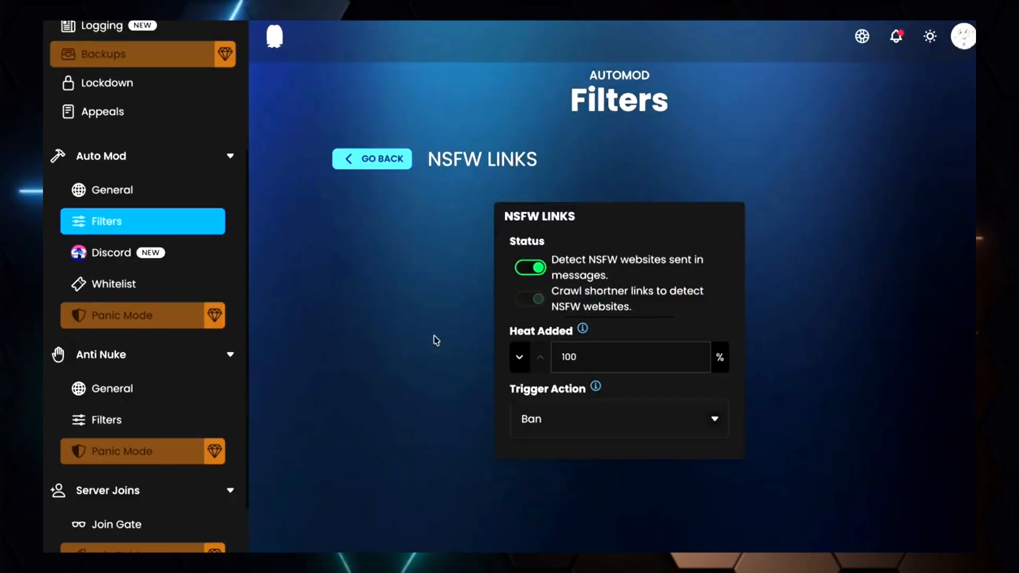
pyautogui.click(658, 425)
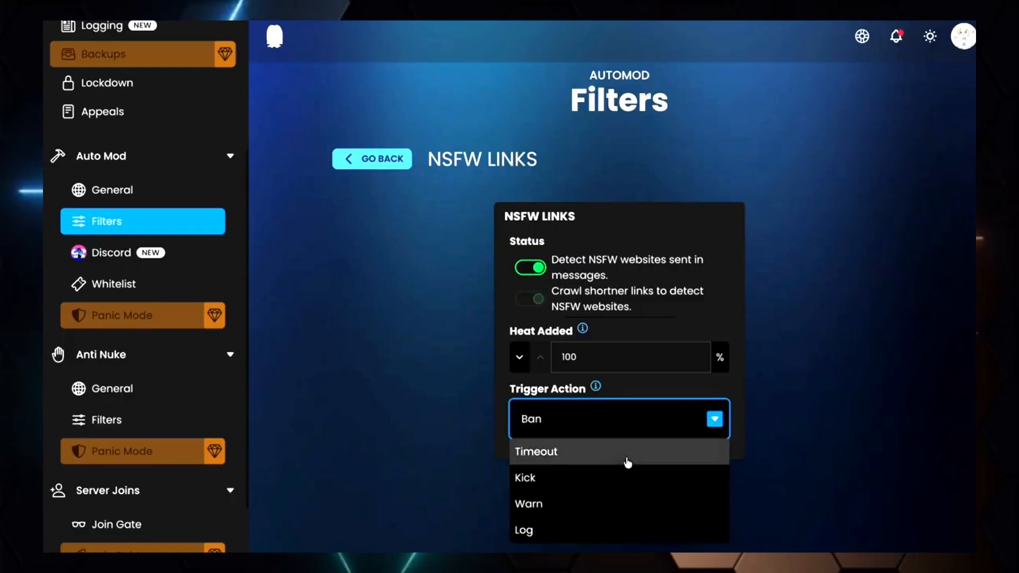
pyautogui.click(623, 483)
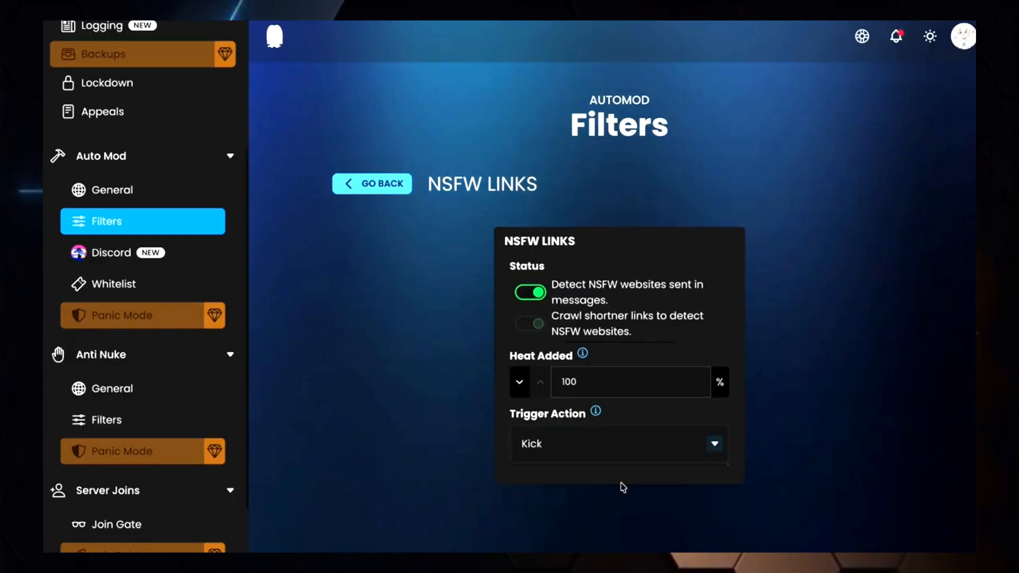
pyautogui.click(622, 455)
pyautogui.click(600, 516)
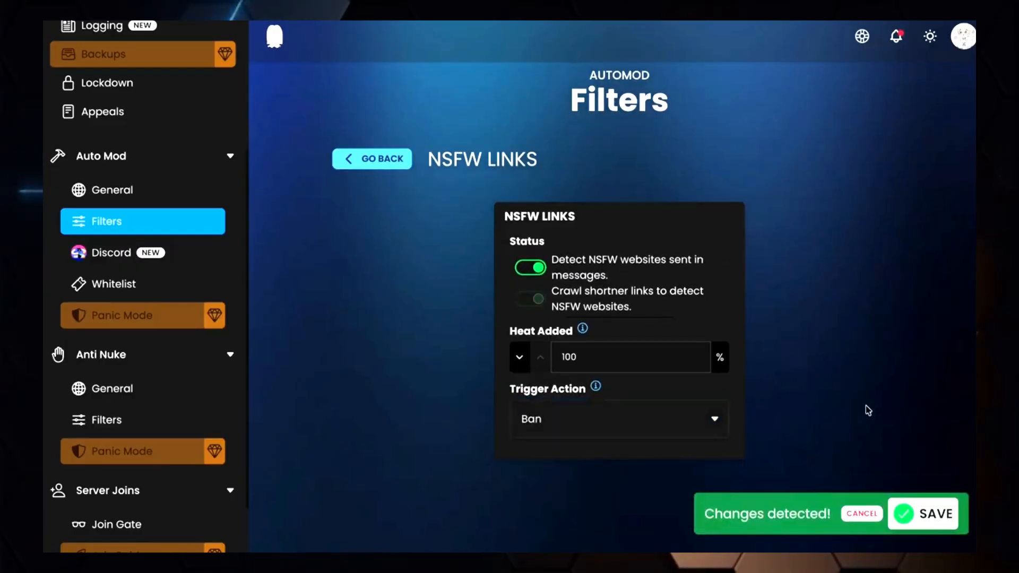
pyautogui.click(378, 155)
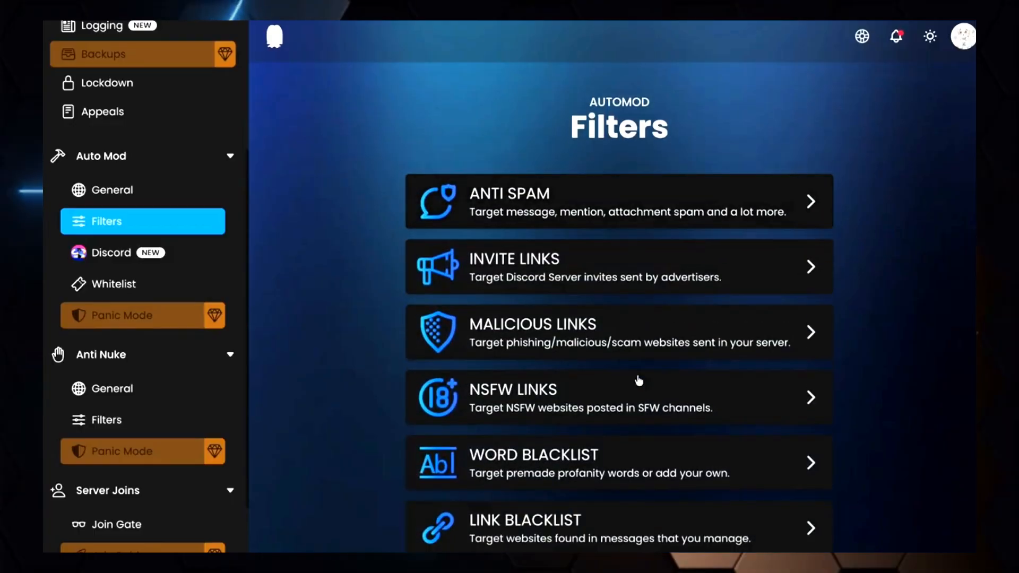
# Open the Word Blacklist filter and review its heat added, trigger action and action duration settings
pyautogui.click(644, 452)
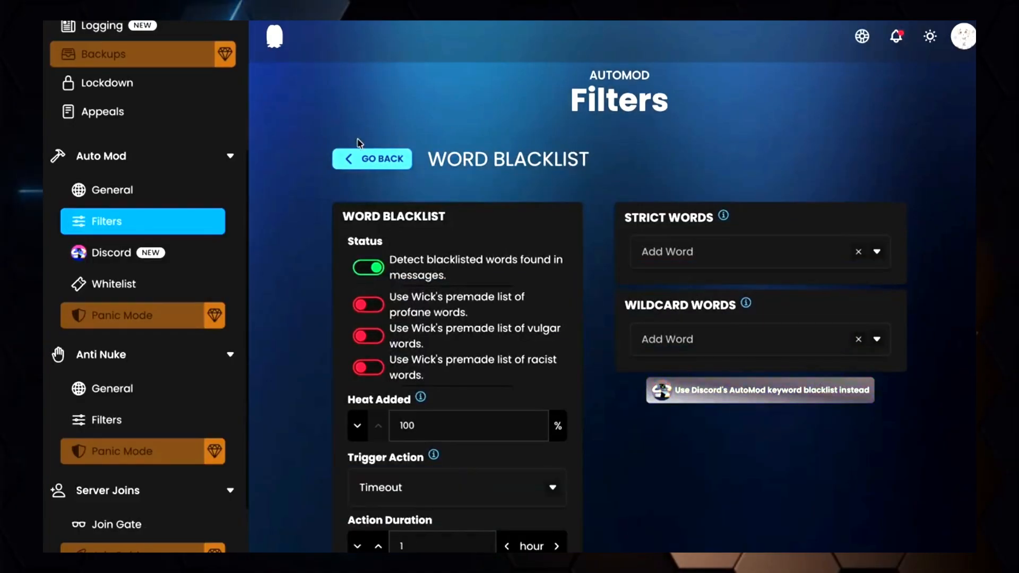
pyautogui.scroll(-2, 483, 308)
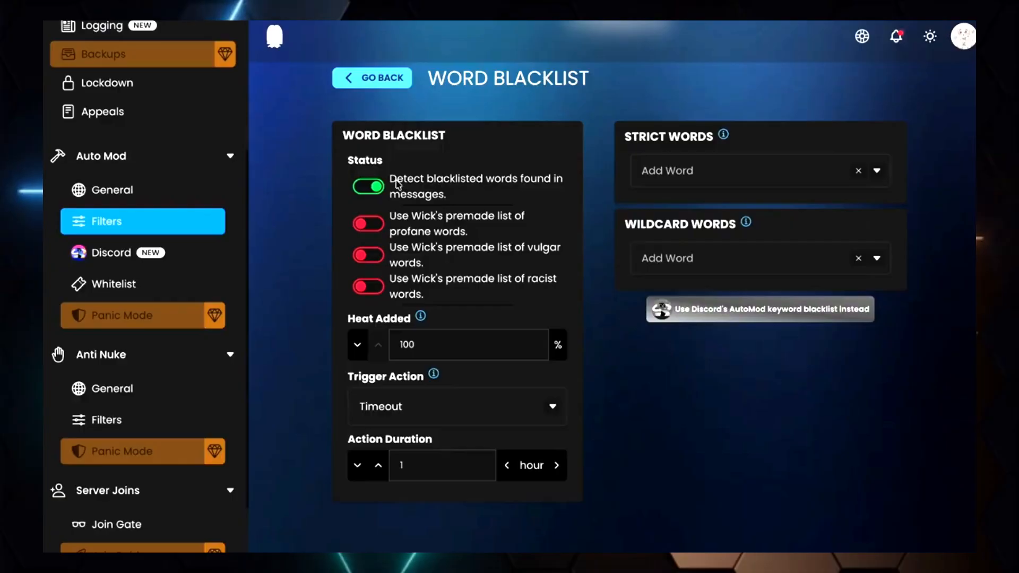
pyautogui.moveTo(413, 347); pyautogui.dragTo(403, 346)
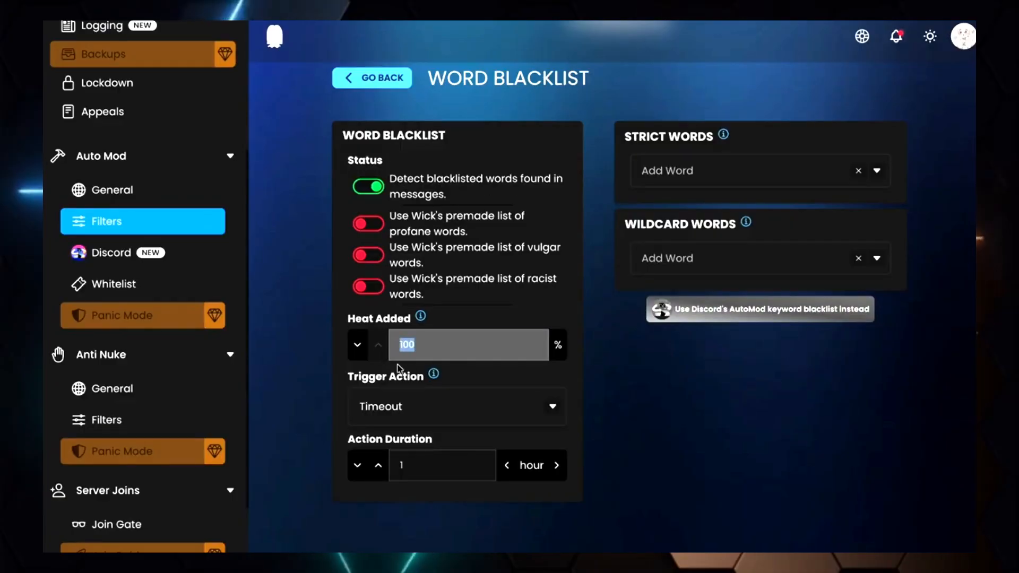
pyautogui.click(421, 397)
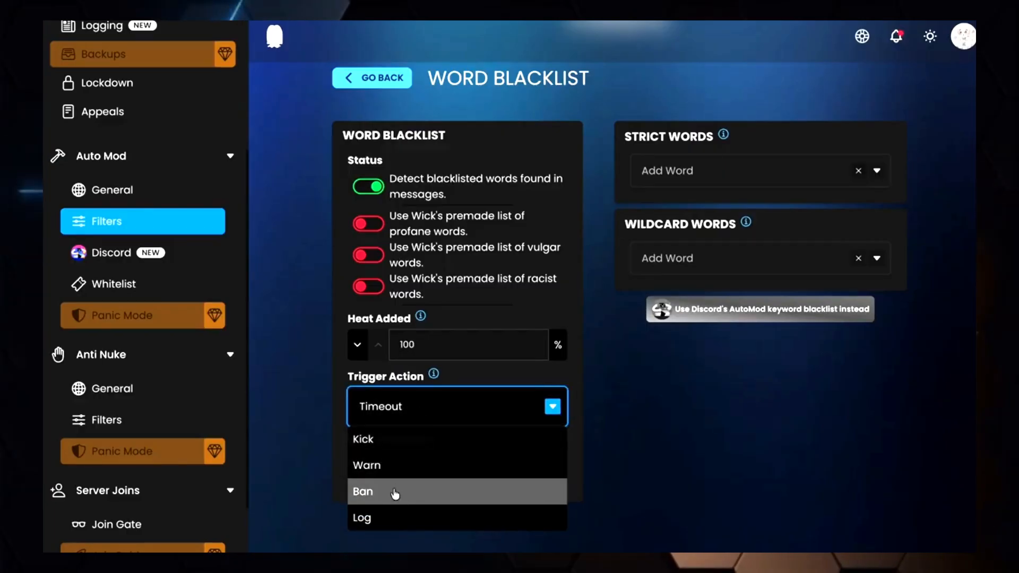
pyautogui.click(346, 354)
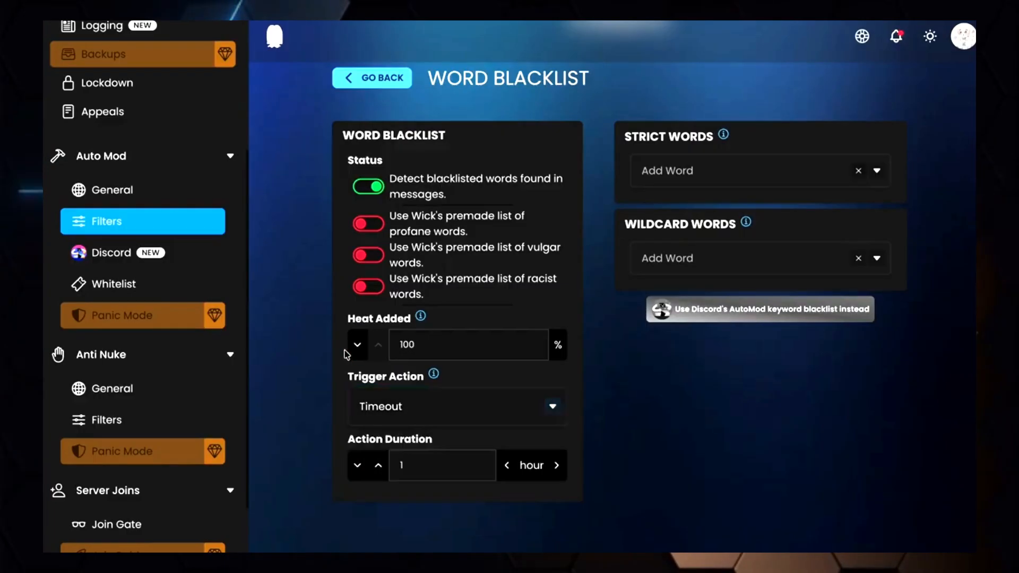
pyautogui.click(411, 466)
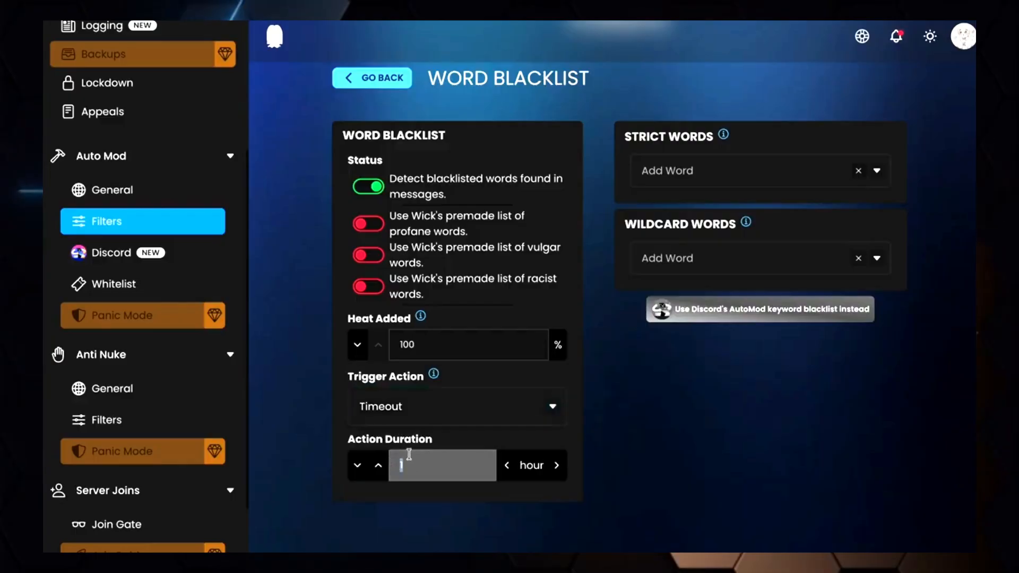
# Add mad, idiot and stupid to the Word Blacklist strict words and save the settings
pyautogui.click(750, 169)
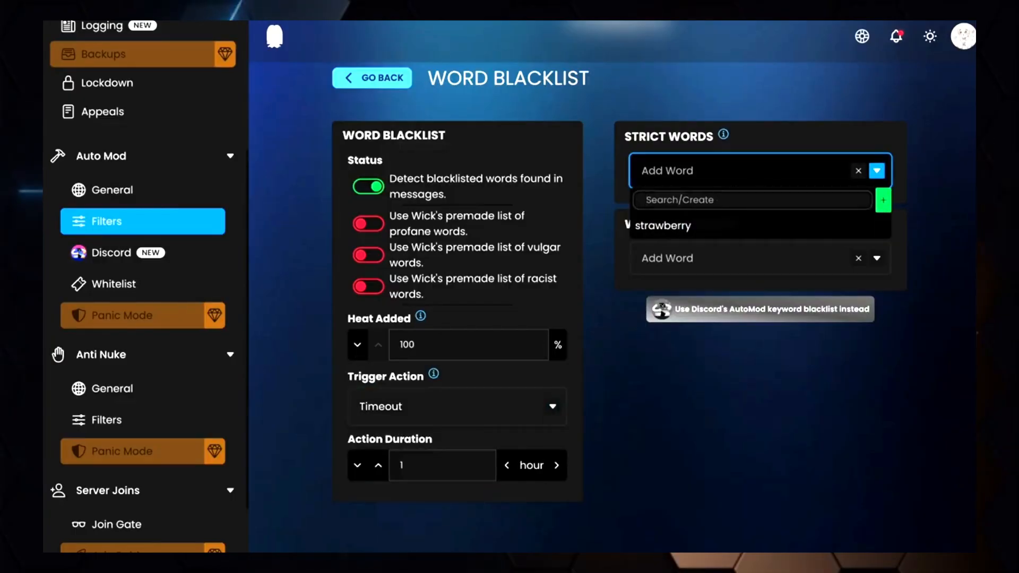
pyautogui.write('mad')
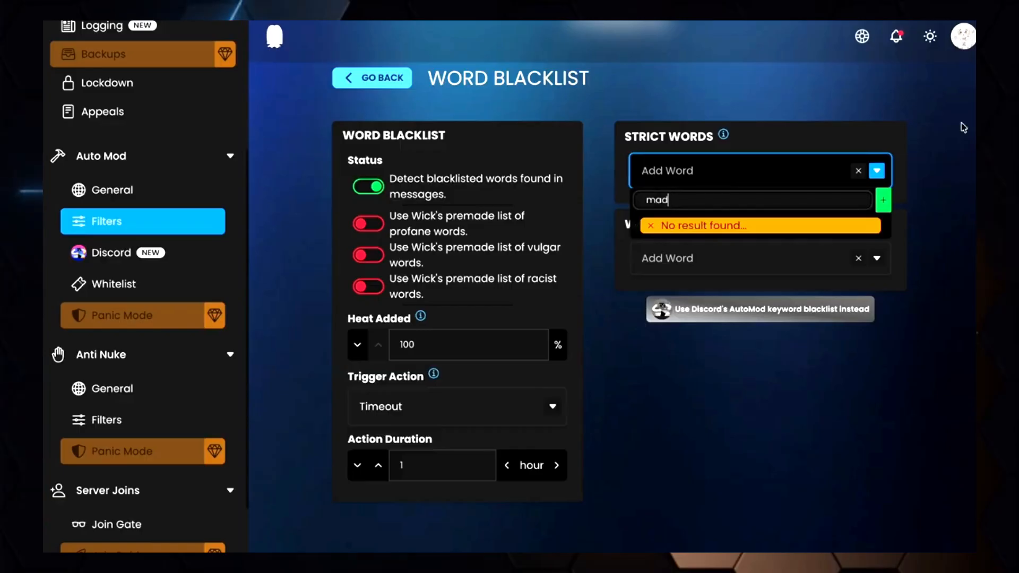
pyautogui.click(882, 207)
pyautogui.write('idiot')
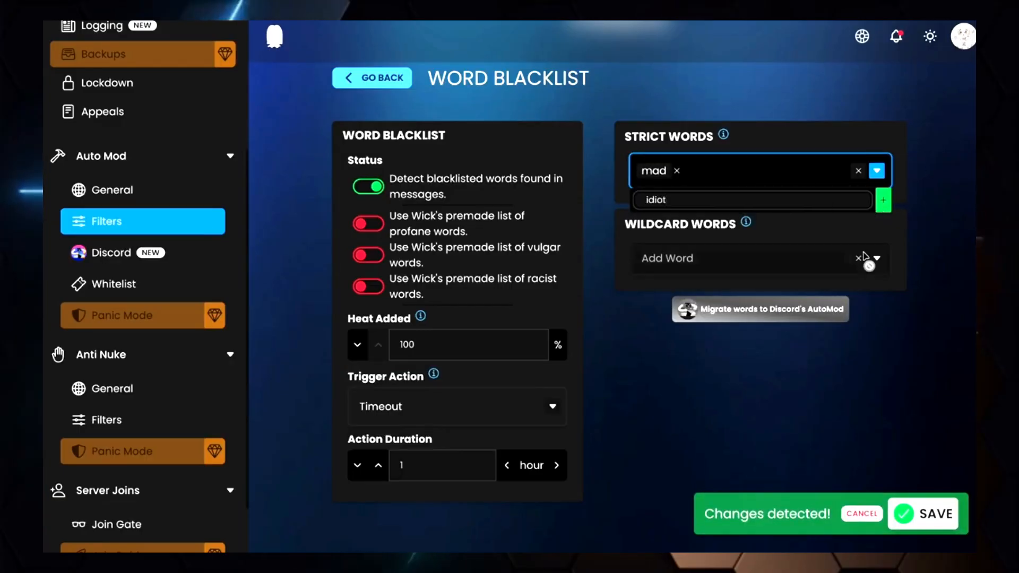
pyautogui.click(883, 201)
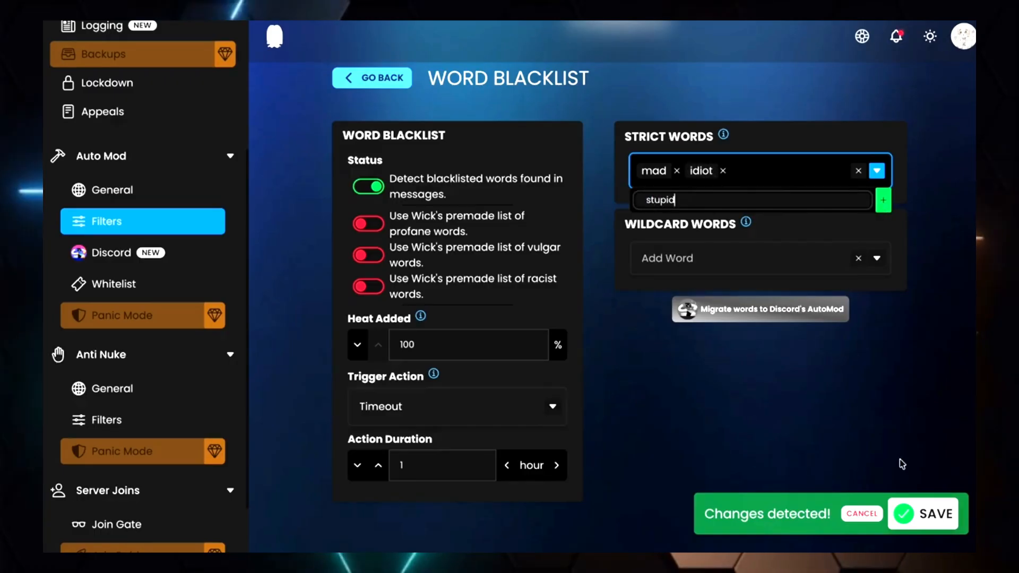
pyautogui.click(936, 516)
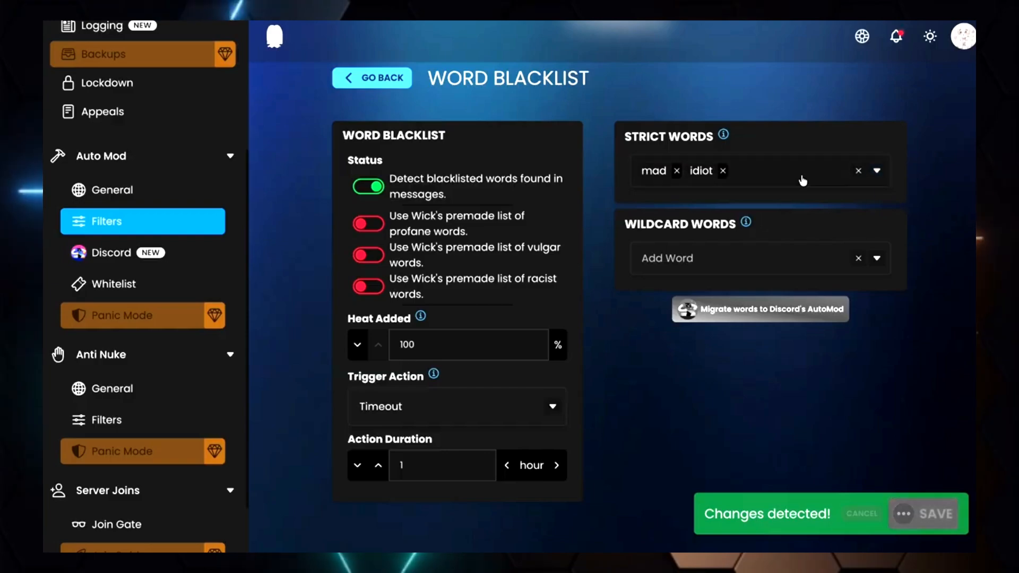
pyautogui.click(883, 201)
pyautogui.click(946, 248)
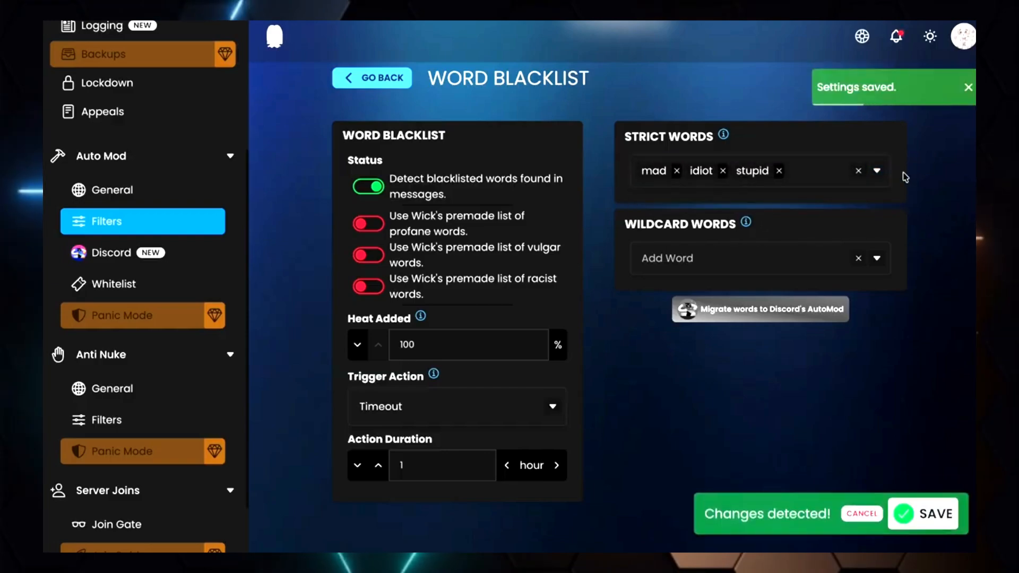
pyautogui.click(924, 513)
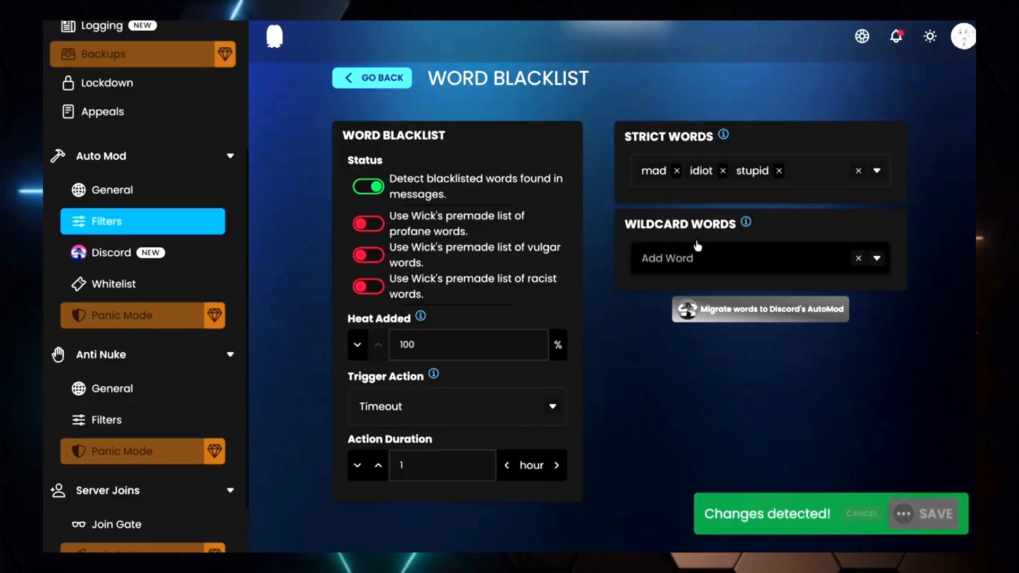
# Add berry to the strict words list and save the settings
pyautogui.click(697, 260)
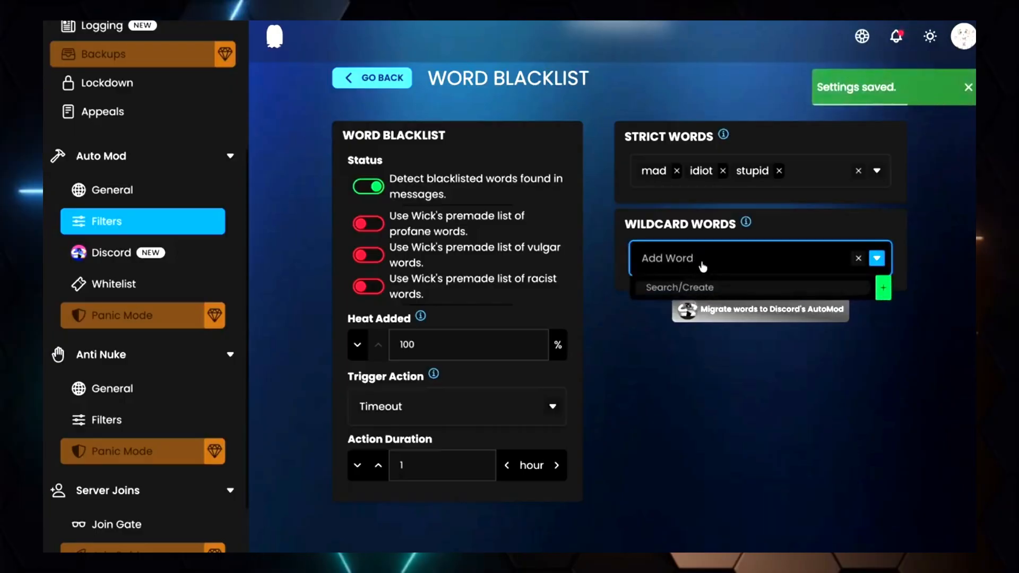
pyautogui.click(821, 181)
pyautogui.click(653, 200)
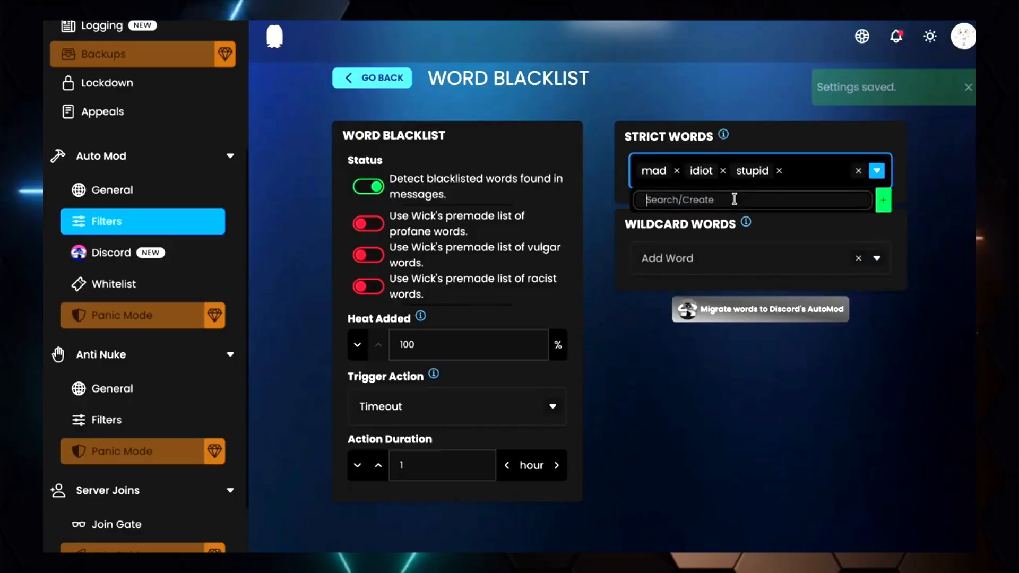
pyautogui.write('berry')
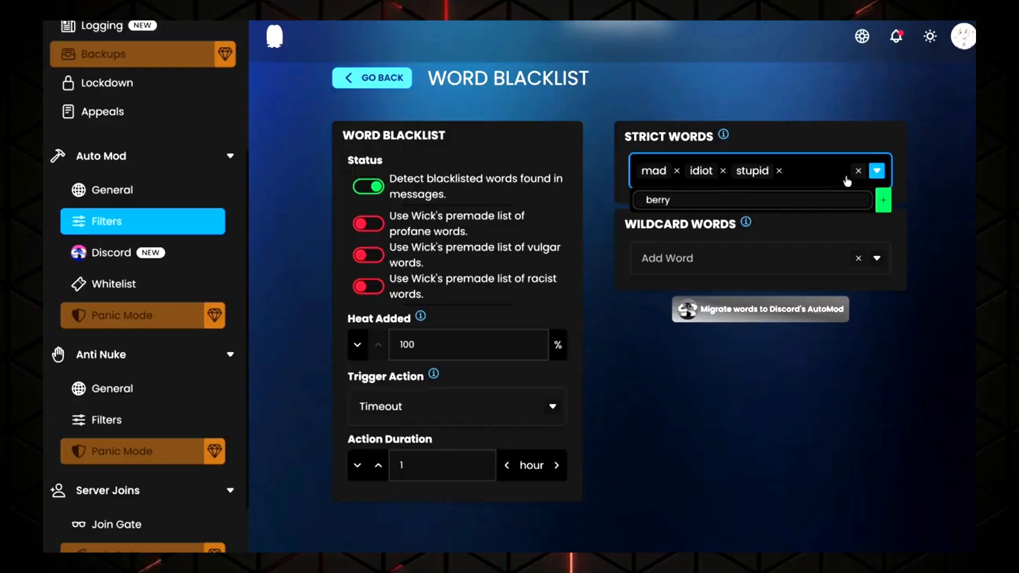
pyautogui.press('Return')
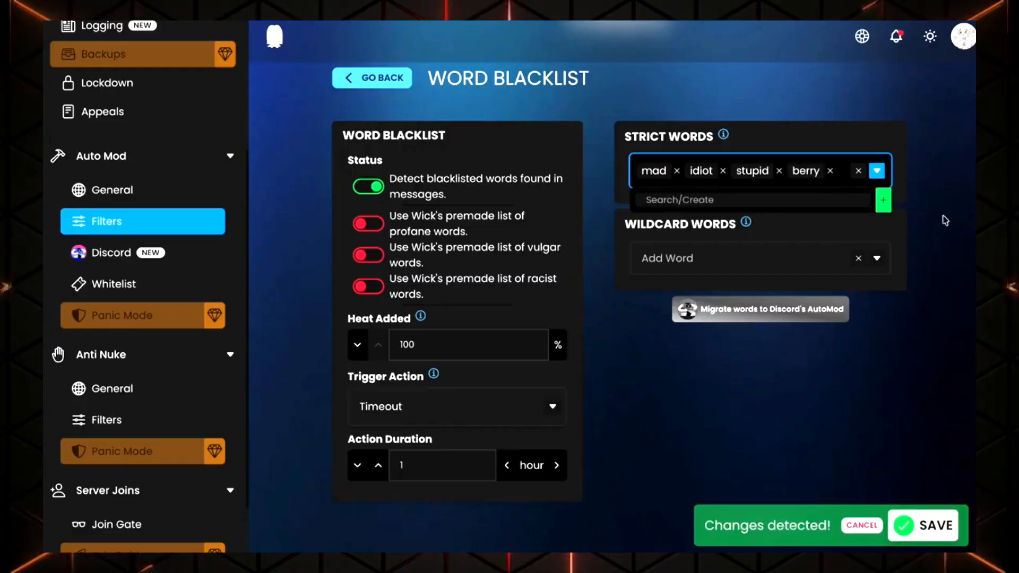
pyautogui.click(946, 220)
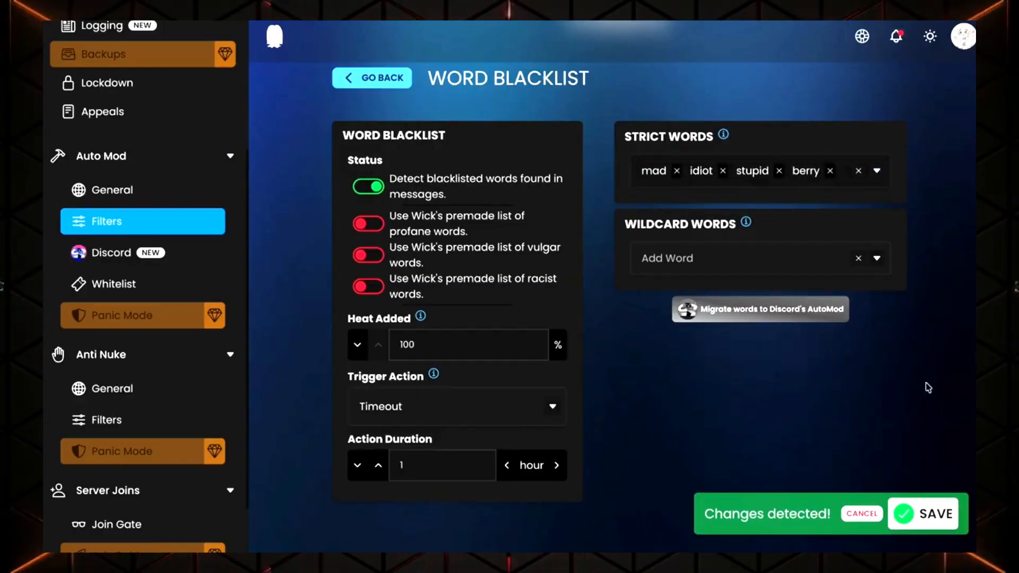
pyautogui.click(924, 514)
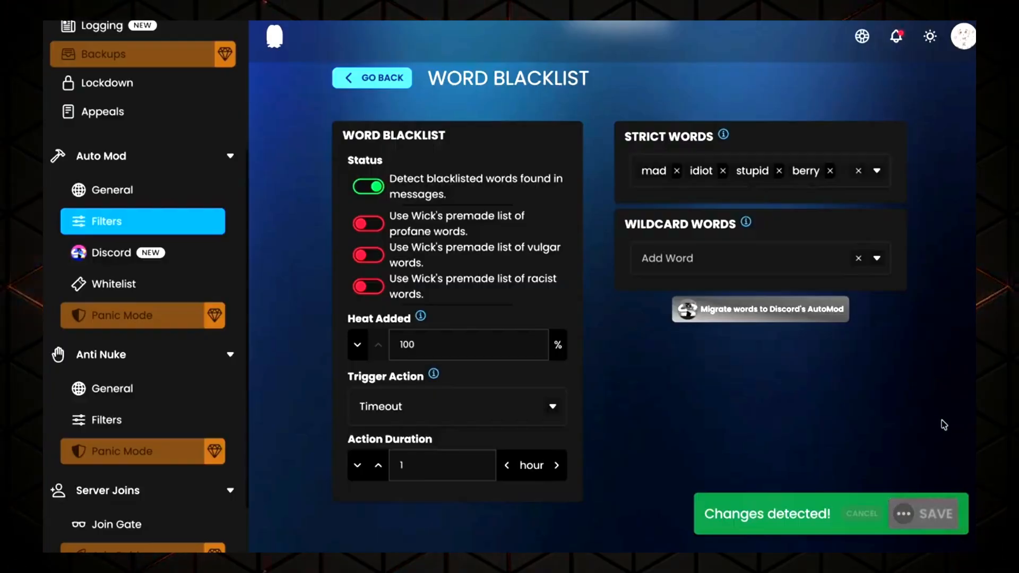
# Add berry as a wildcard word and save the settings
pyautogui.click(779, 256)
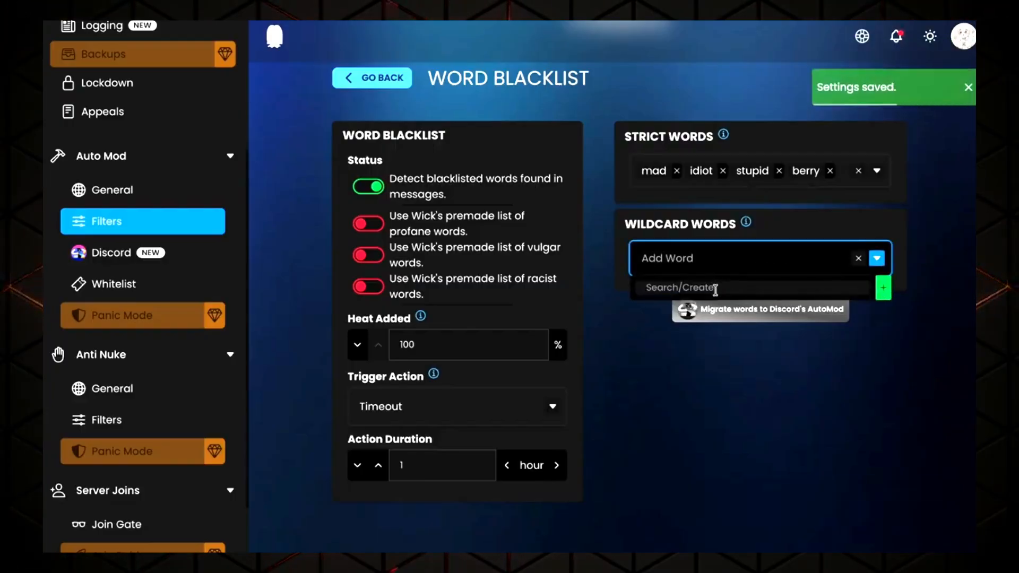
pyautogui.write('berry')
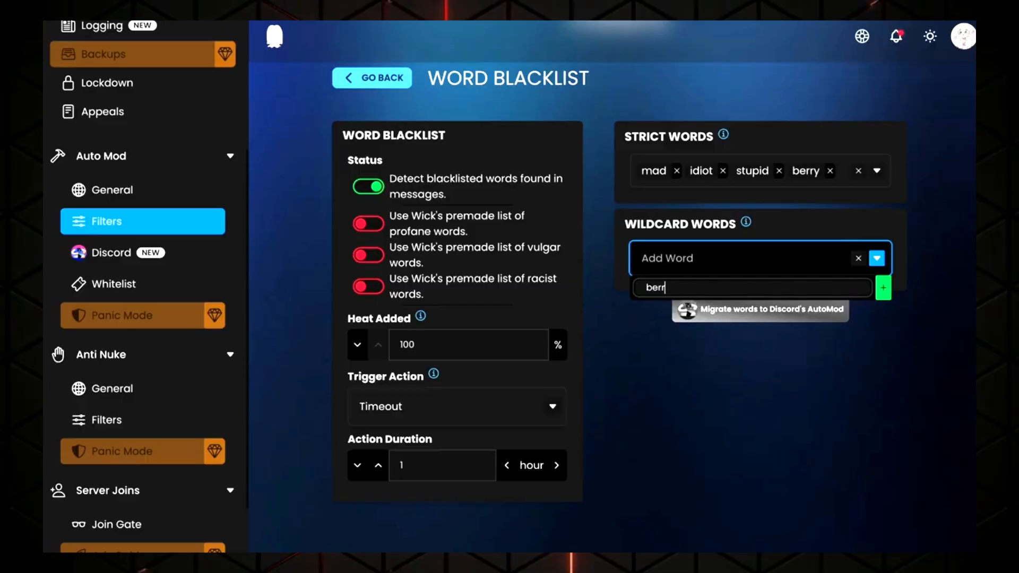
pyautogui.click(883, 289)
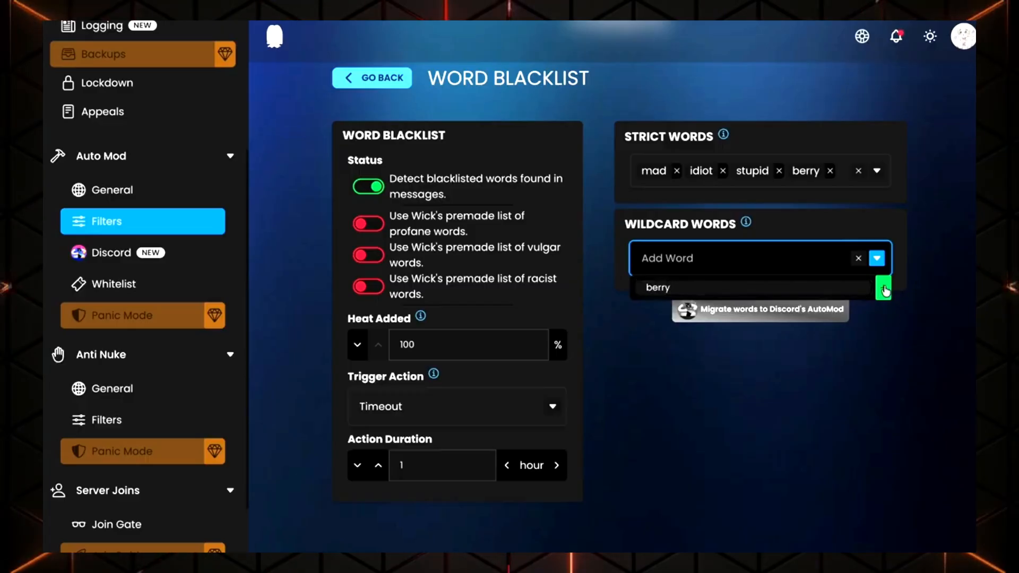
pyautogui.click(926, 514)
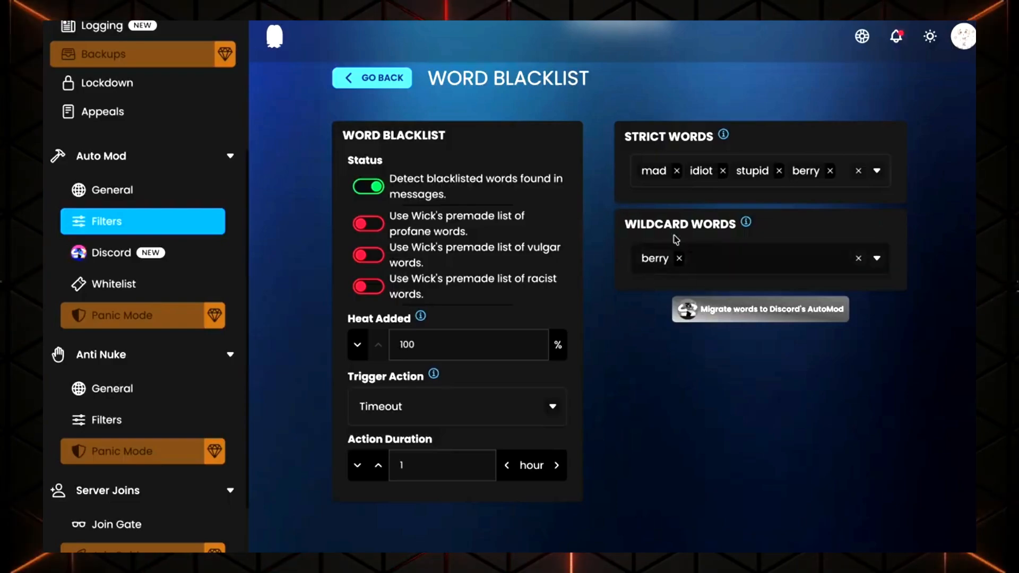
# Migrate the blacklisted words to Discord's AutoMod as a Block Custom Words rule and save the changes
pyautogui.scroll(2, 676, 237)
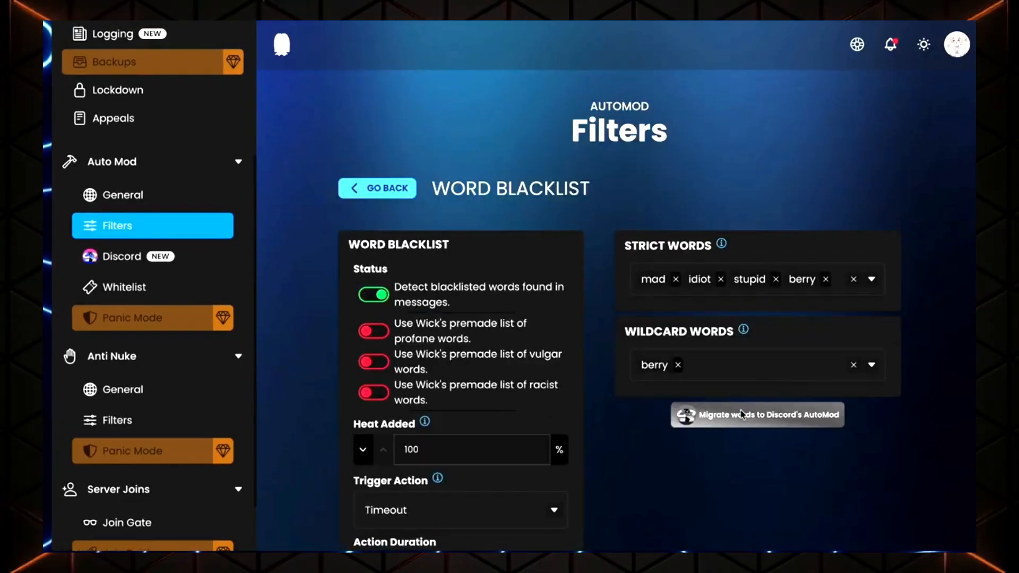
pyautogui.click(714, 414)
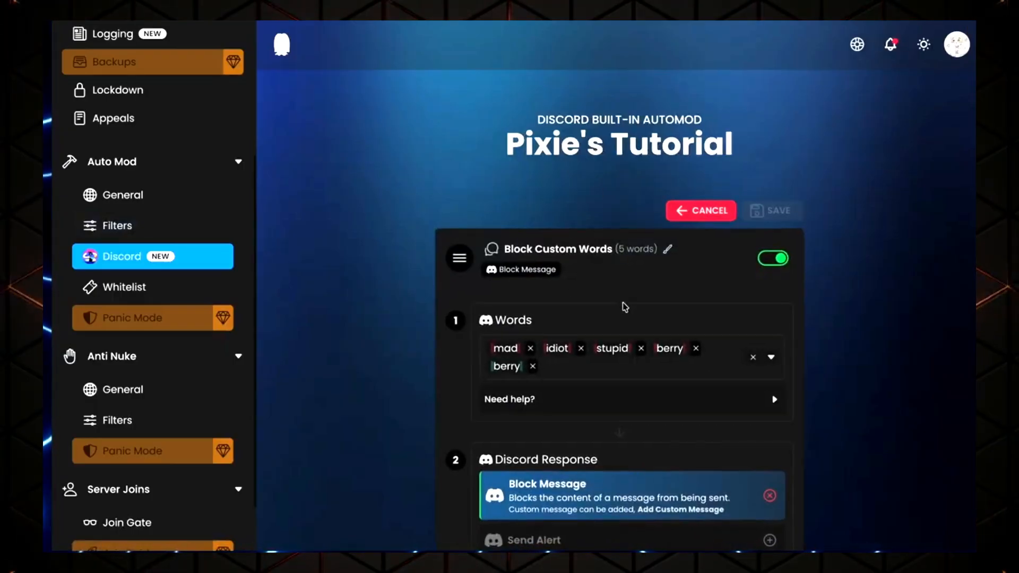
pyautogui.scroll(-3, 693, 386)
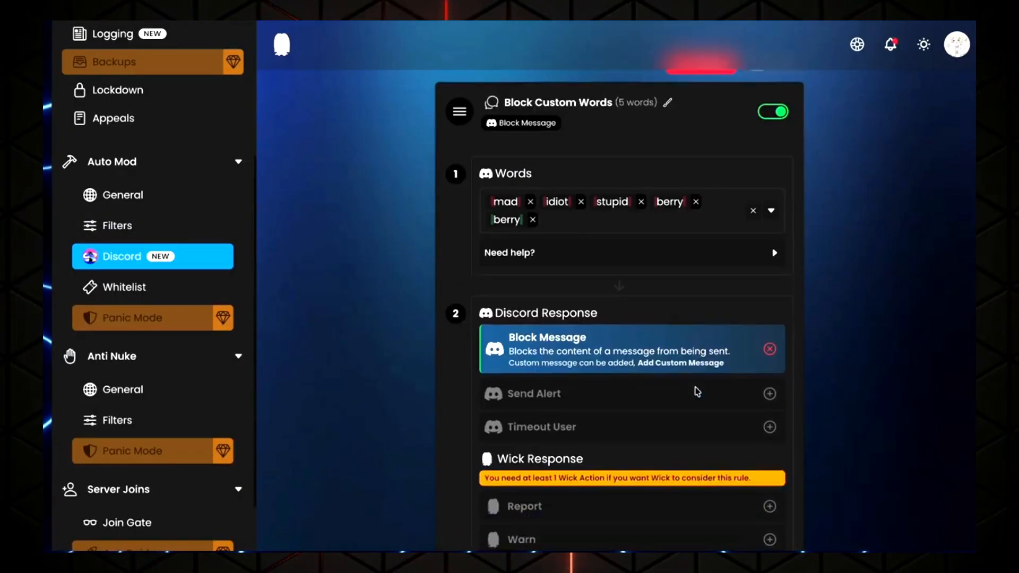
pyautogui.scroll(-5, 626, 416)
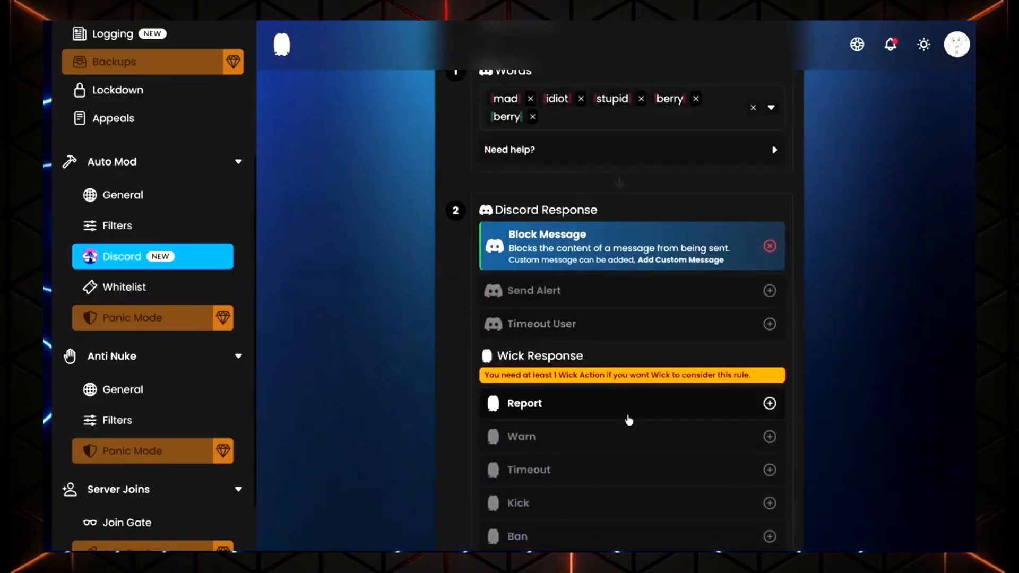
pyautogui.scroll(-3, 629, 421)
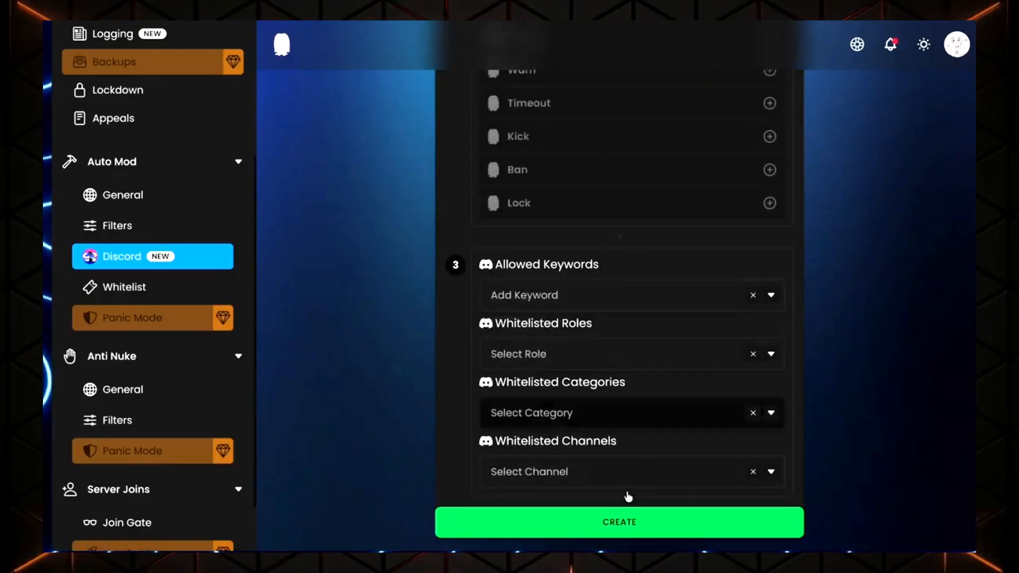
pyautogui.click(605, 525)
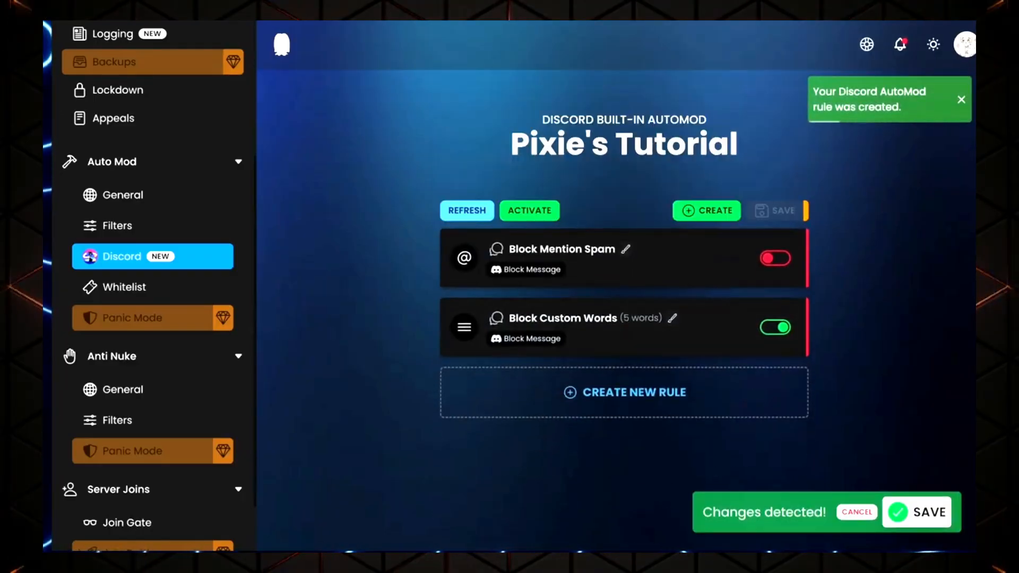
pyautogui.click(892, 512)
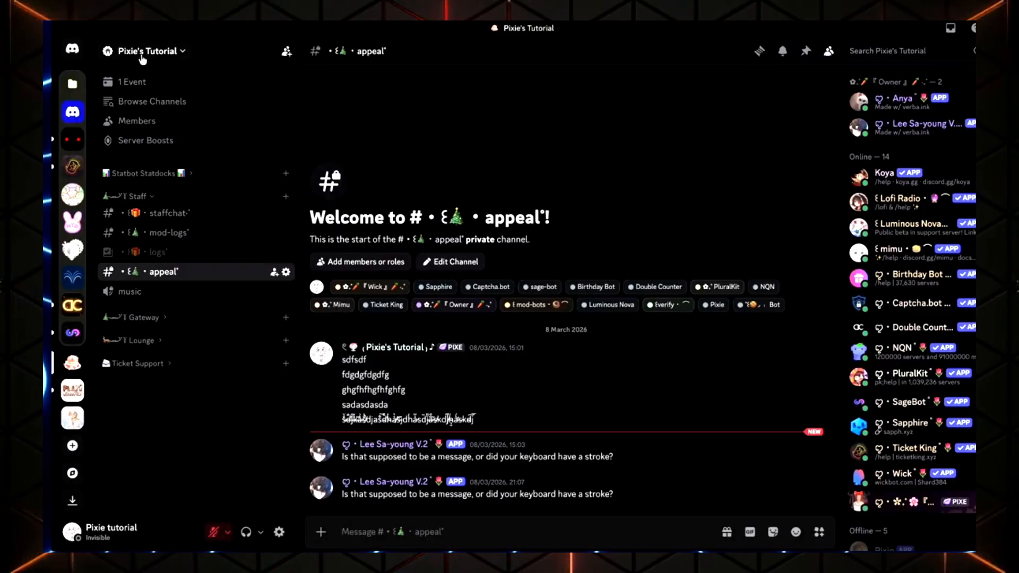
# Review the Block Custom Words rule in the server's Safety Setup AutoMod settings in Discord
pyautogui.click(142, 53)
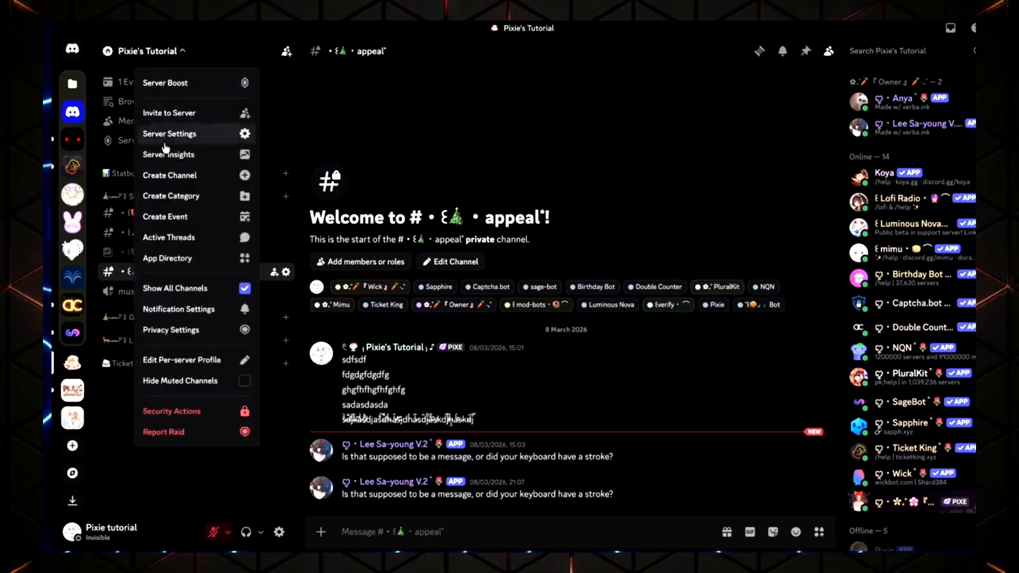
pyautogui.click(173, 133)
pyautogui.click(291, 435)
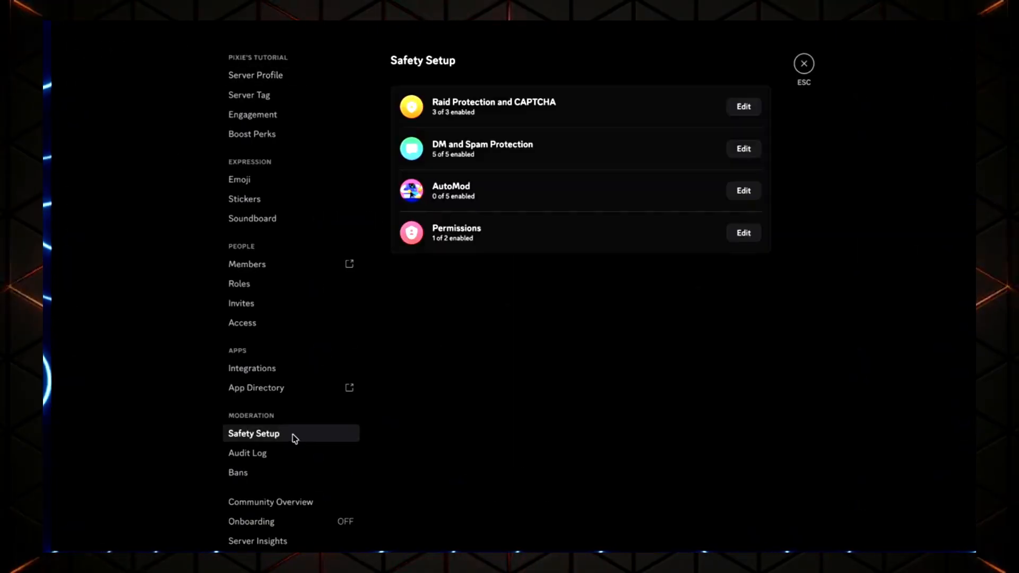
pyautogui.click(755, 198)
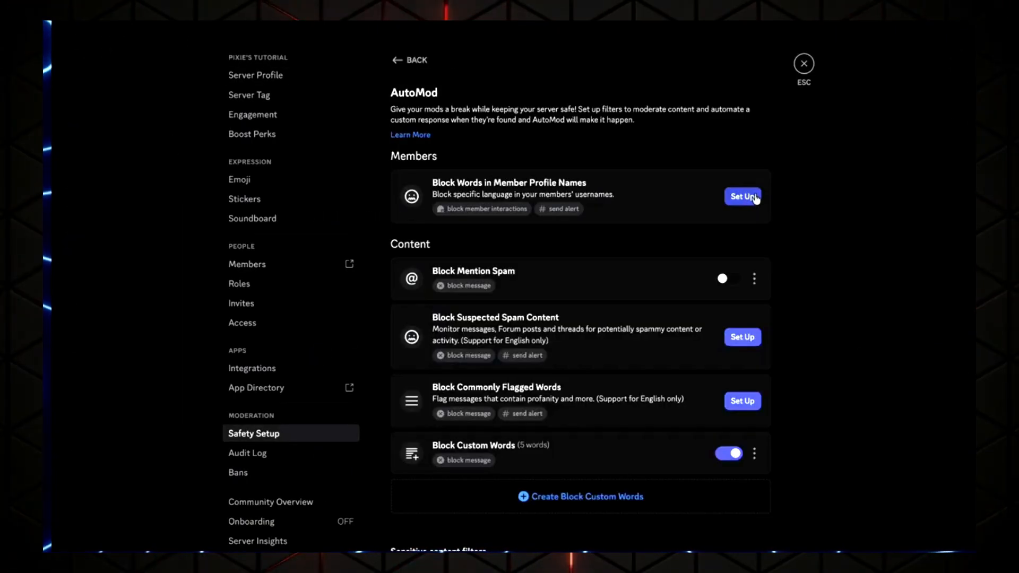
pyautogui.scroll(-1, 626, 393)
pyautogui.click(626, 391)
pyautogui.scroll(-1, 637, 396)
pyautogui.moveTo(626, 402); pyautogui.dragTo(430, 393)
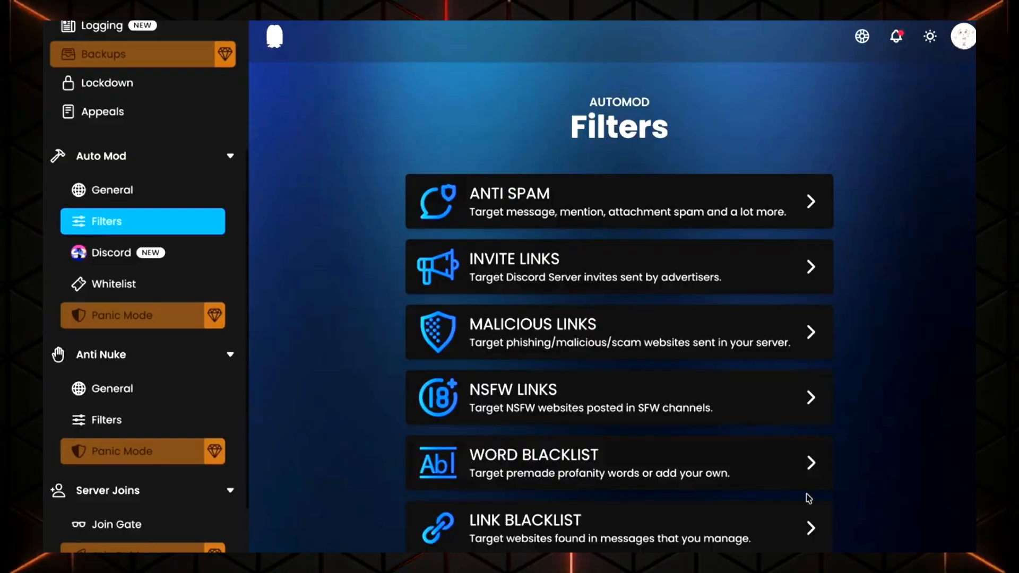
# Open the Link Blacklist filter, try adding a pasted website link, and save the settings
pyautogui.click(790, 525)
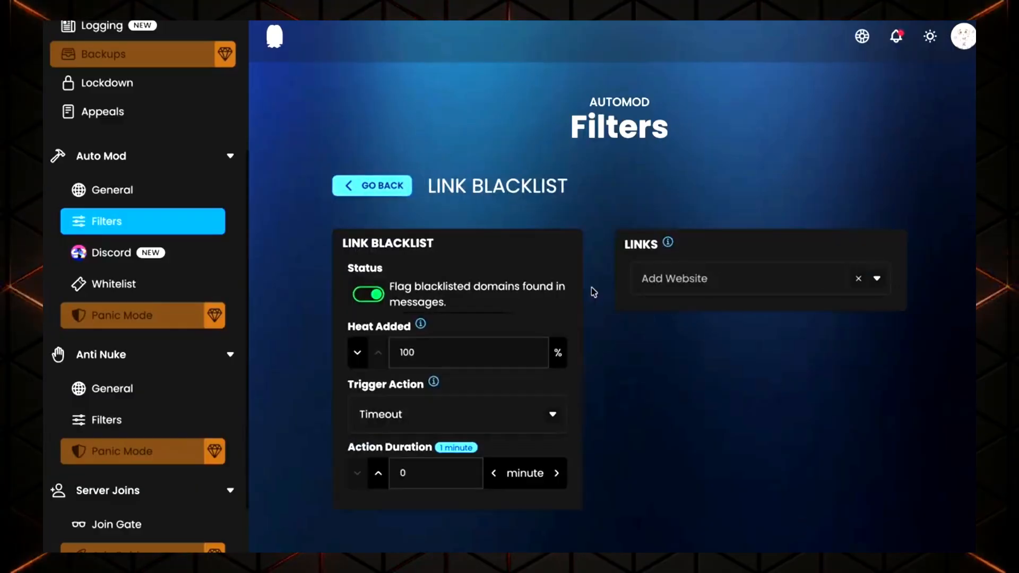
pyautogui.click(852, 290)
pyautogui.click(870, 352)
pyautogui.click(802, 288)
pyautogui.click(721, 289)
pyautogui.click(720, 288)
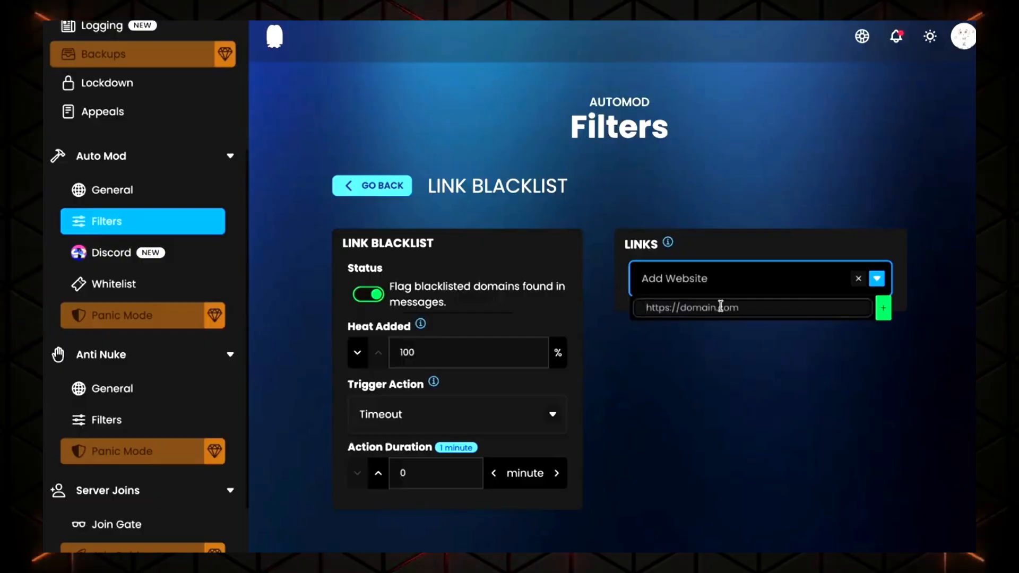
pyautogui.write('https://youtube.com/@pixiestutorial')
pyautogui.click(939, 314)
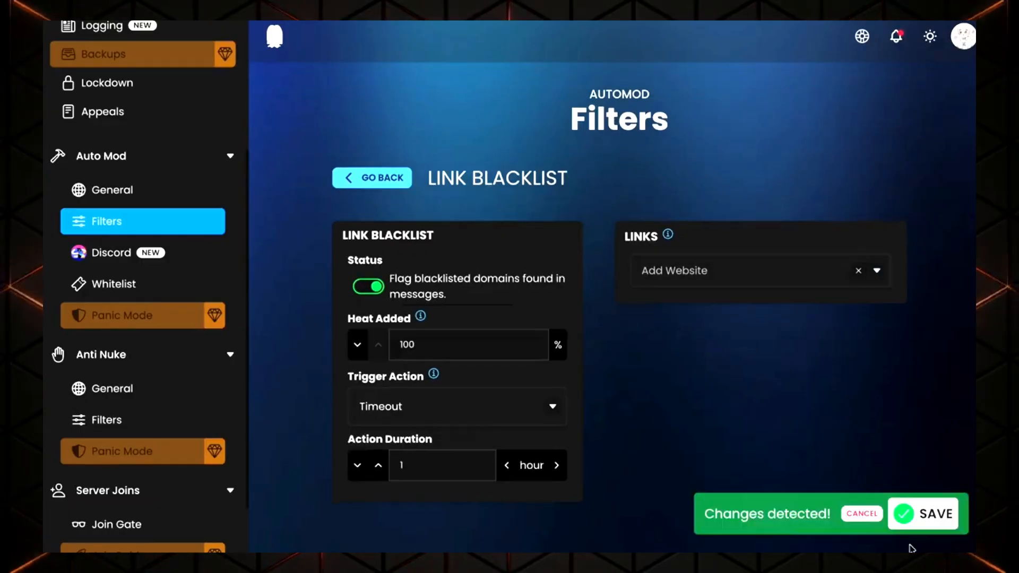
pyautogui.click(924, 516)
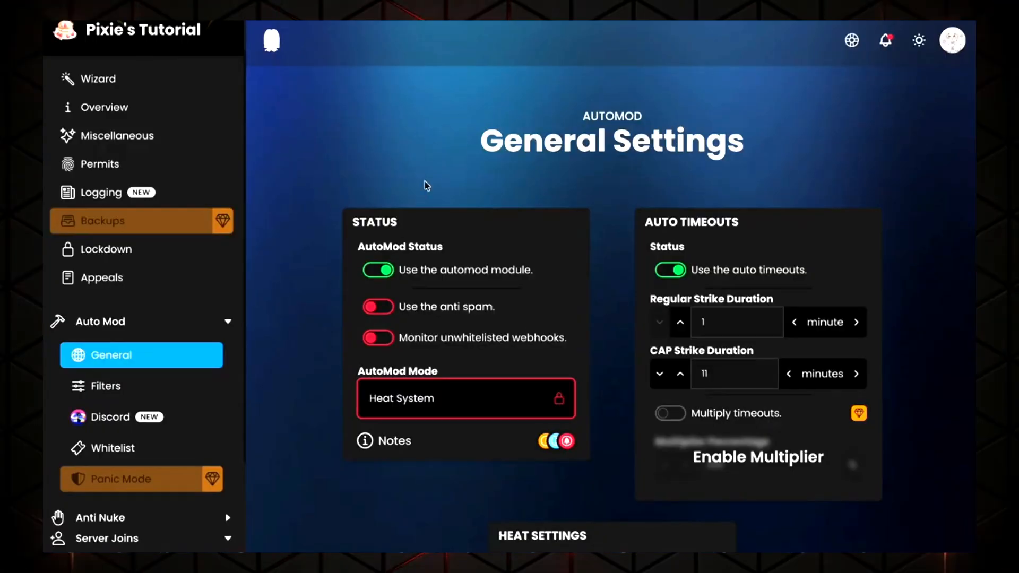
# Remove the Staff category from the Spam whitelist's categories and save the settings
pyautogui.click(180, 448)
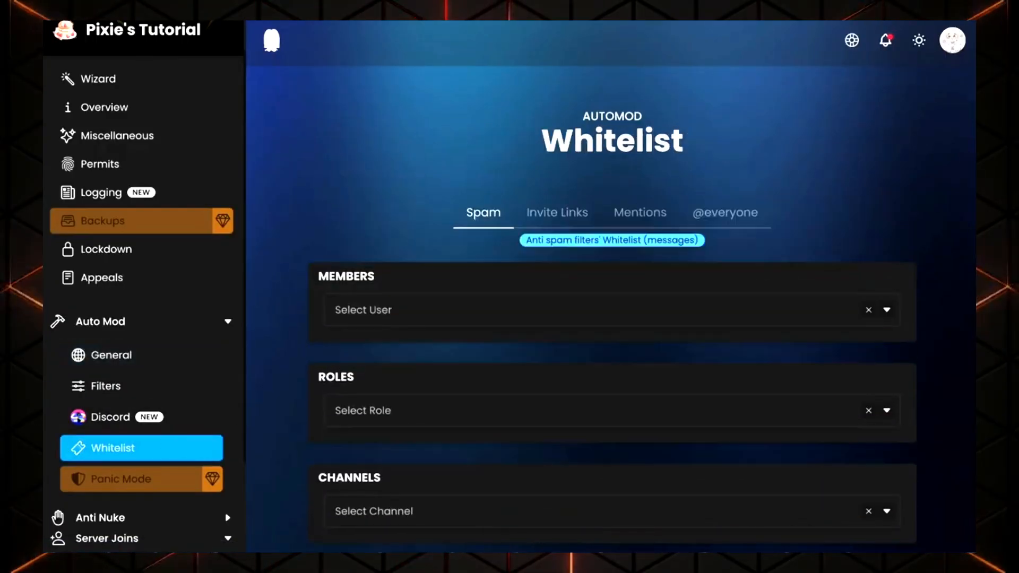
pyautogui.scroll(-4, 611, 319)
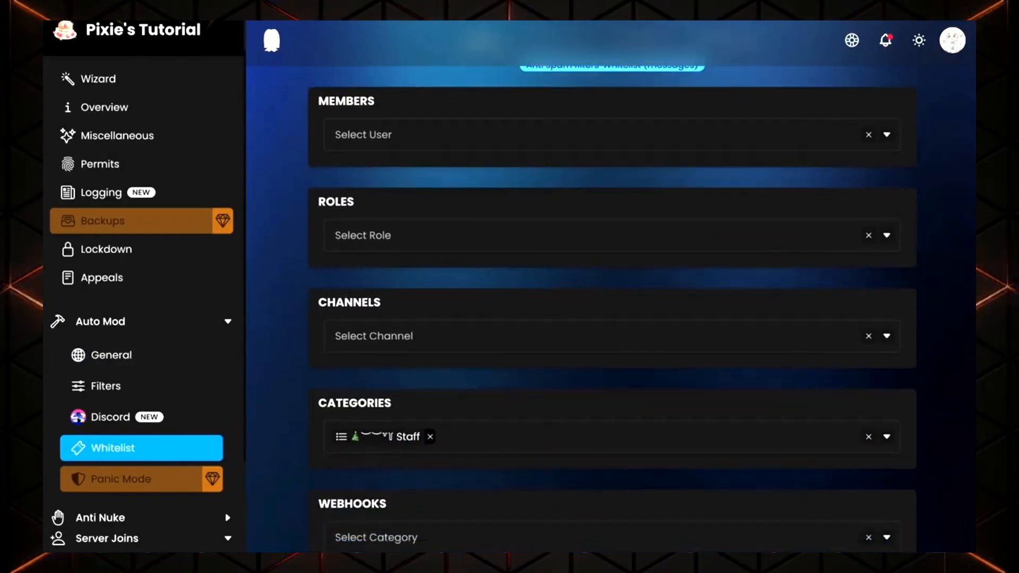
pyautogui.click(430, 401)
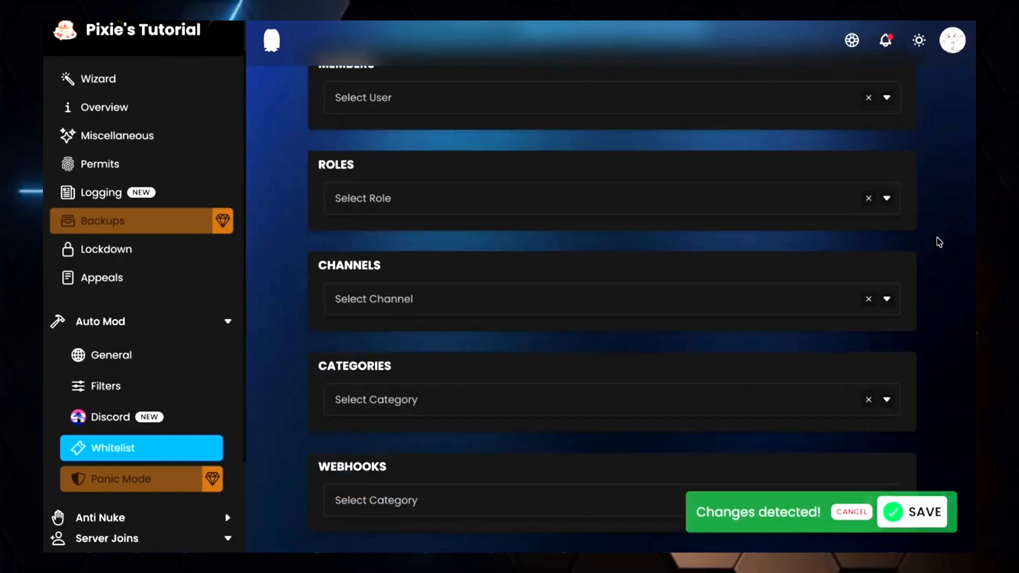
pyautogui.scroll(2, 939, 245)
pyautogui.click(911, 512)
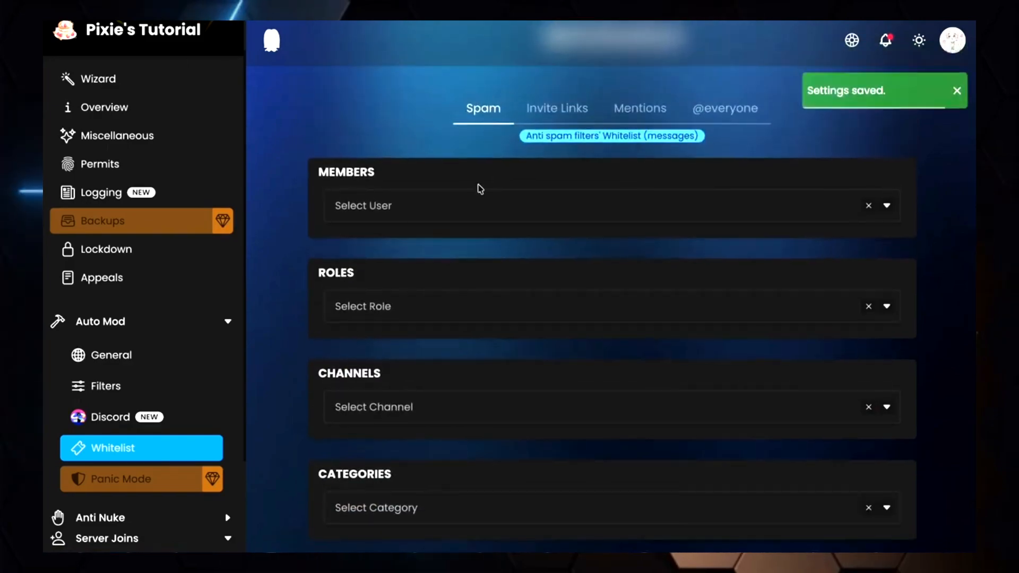
# Copy your own user ID in Discord, add that member to the Spam whitelist members, and save
pyautogui.scroll(1, 478, 239)
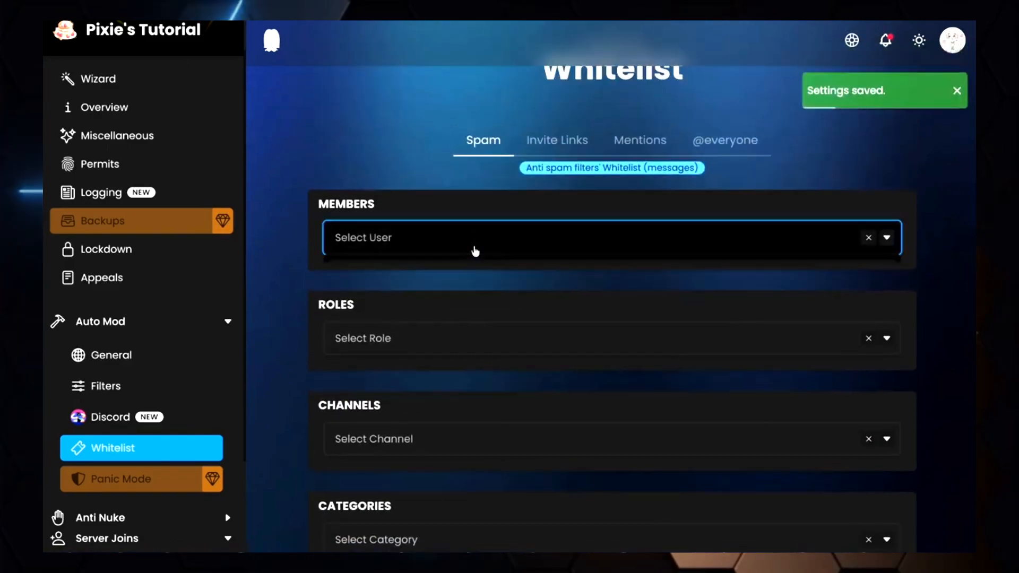
pyautogui.click(475, 251)
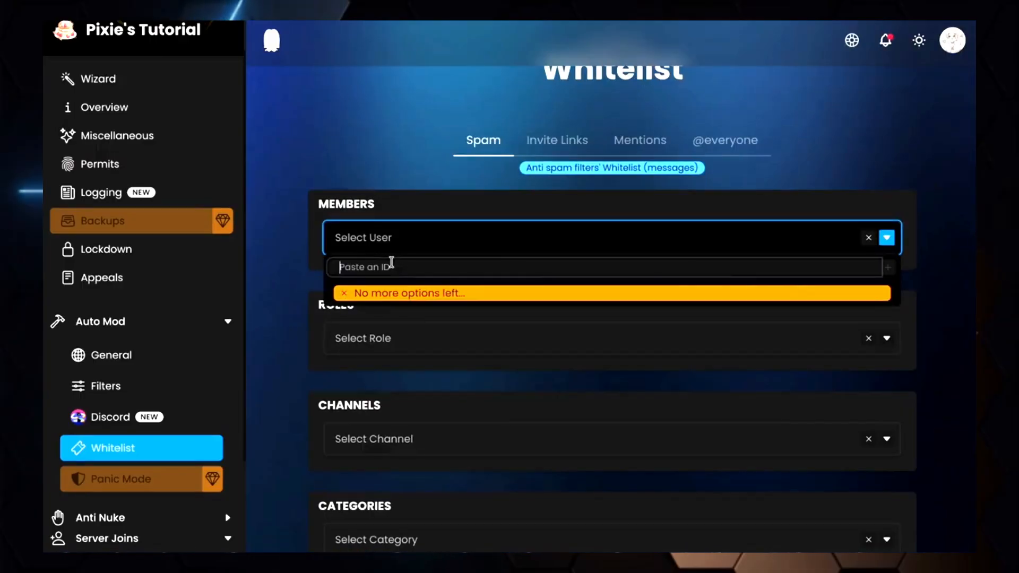
pyautogui.hotkey('alt', 'Tab')
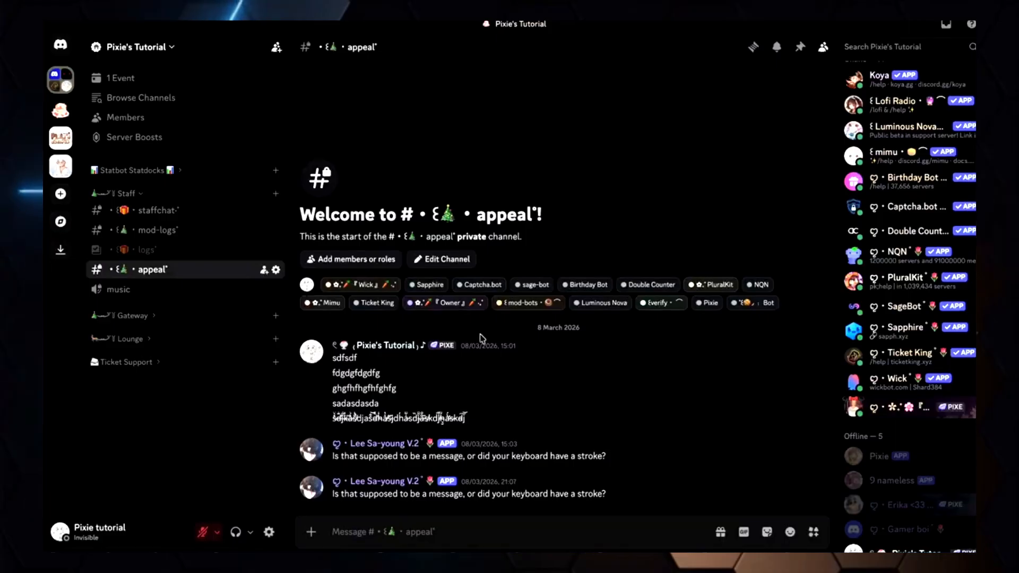
pyautogui.rightClick(406, 348)
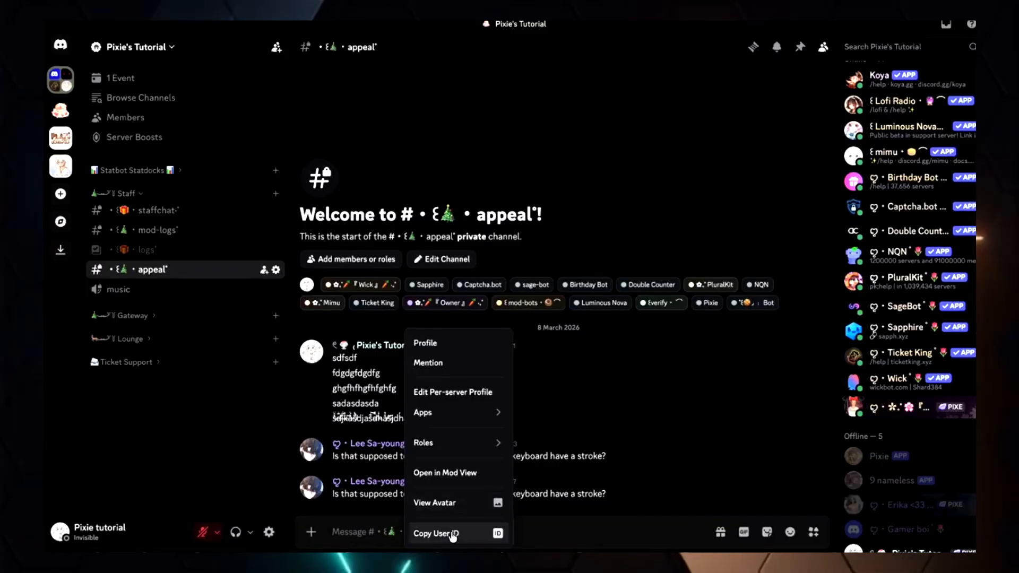
pyautogui.click(452, 538)
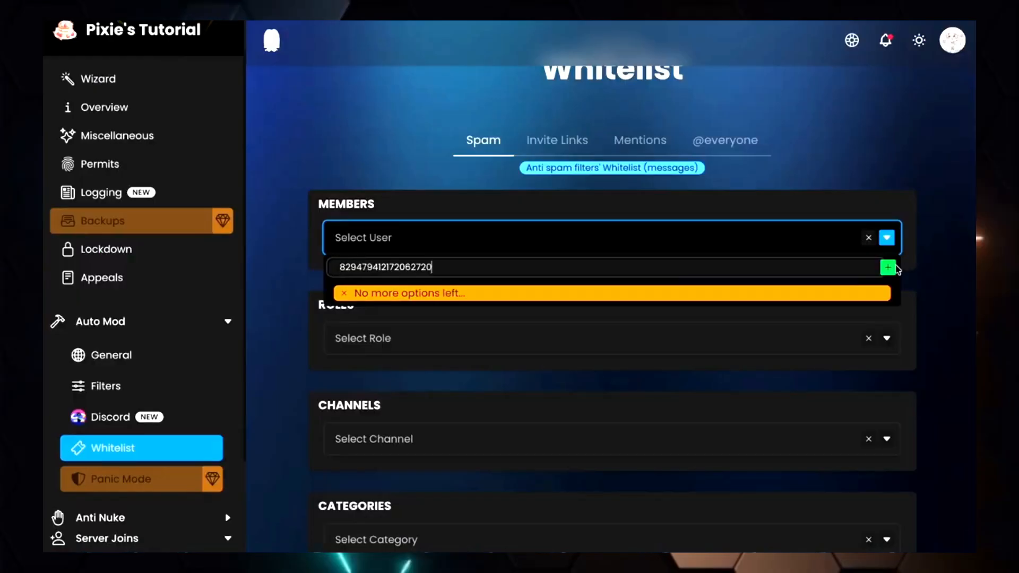
pyautogui.click(890, 269)
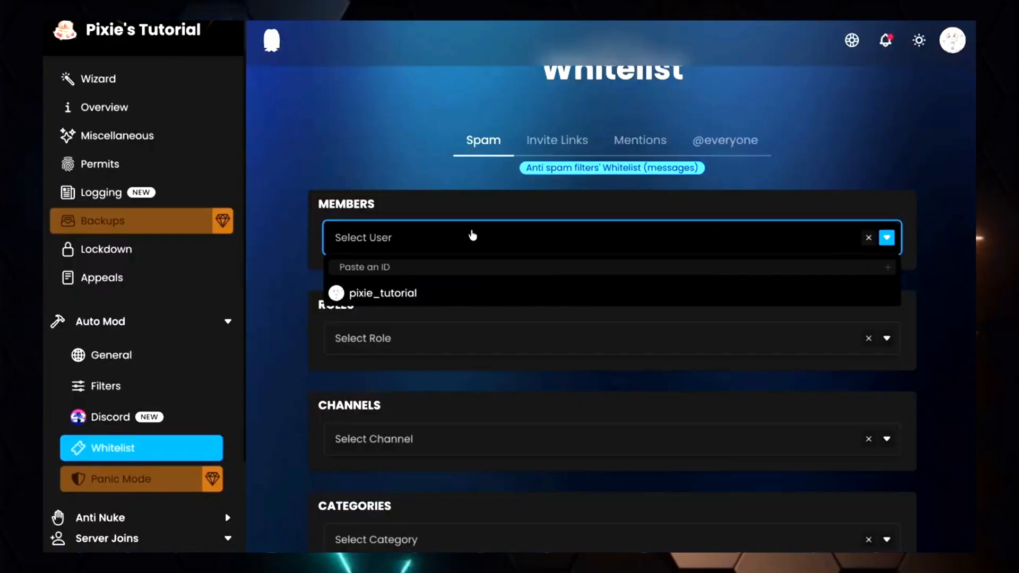
pyautogui.click(417, 292)
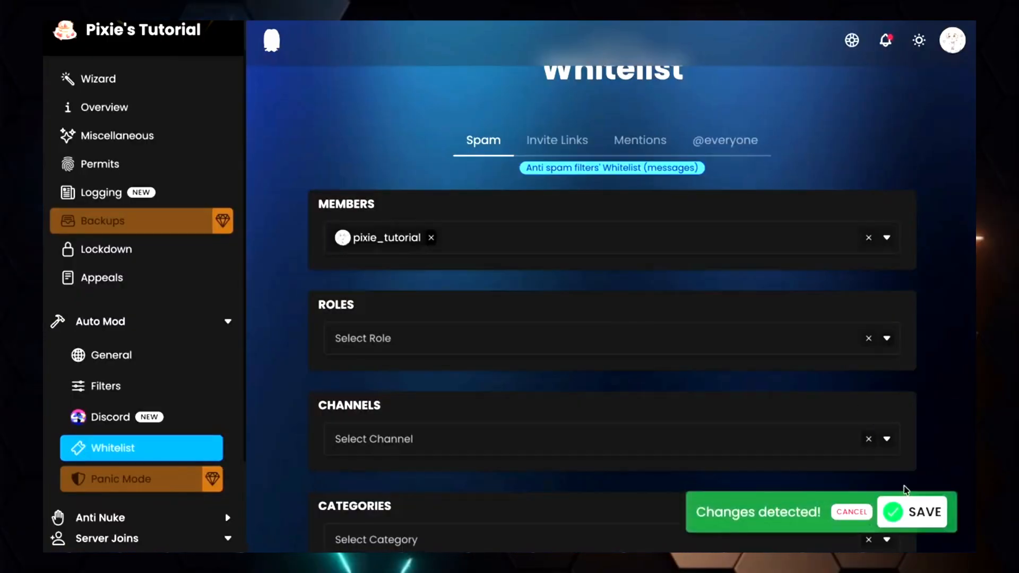
pyautogui.click(900, 504)
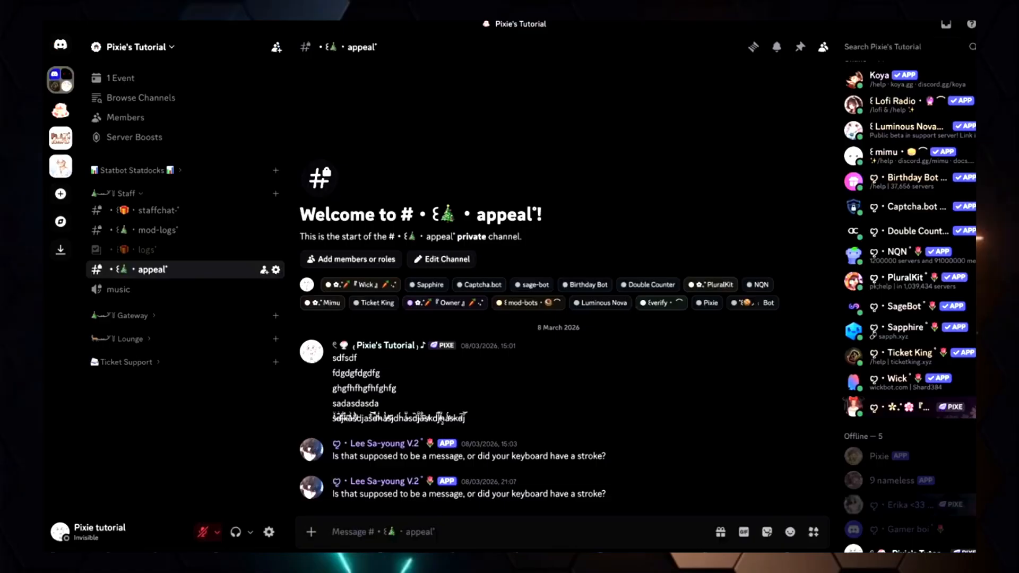
# Check the Developer Mode setting in Discord's Advanced user settings, then close the settings
pyautogui.click(269, 531)
pyautogui.scroll(-3, 177, 323)
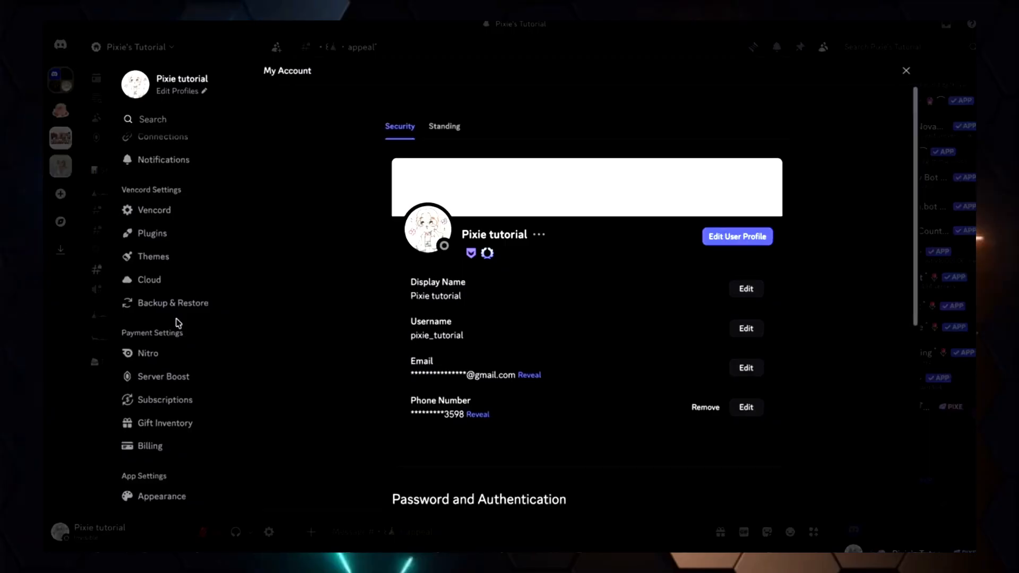
pyautogui.scroll(-4, 177, 324)
pyautogui.scroll(-2, 184, 355)
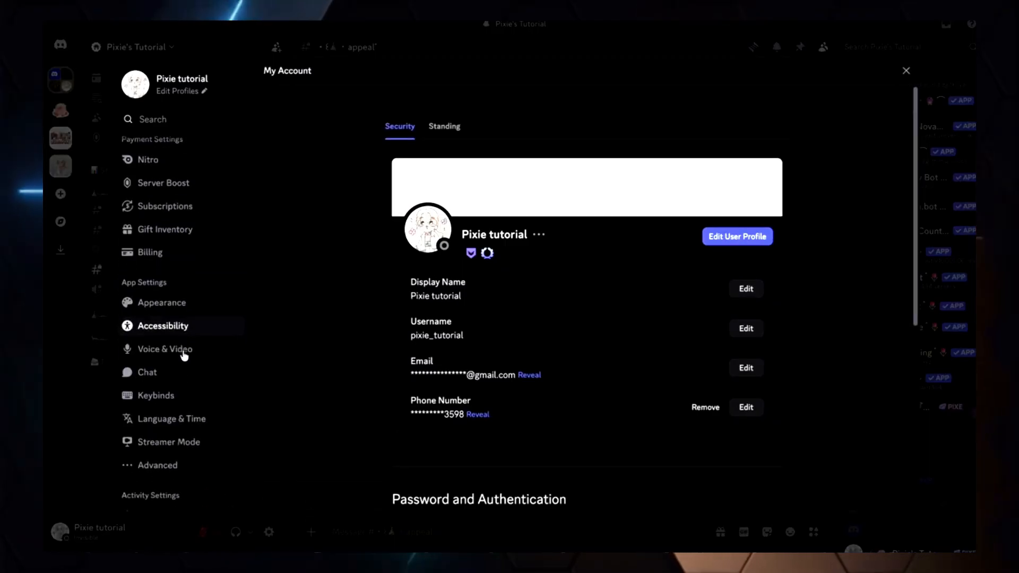
pyautogui.scroll(-1, 175, 455)
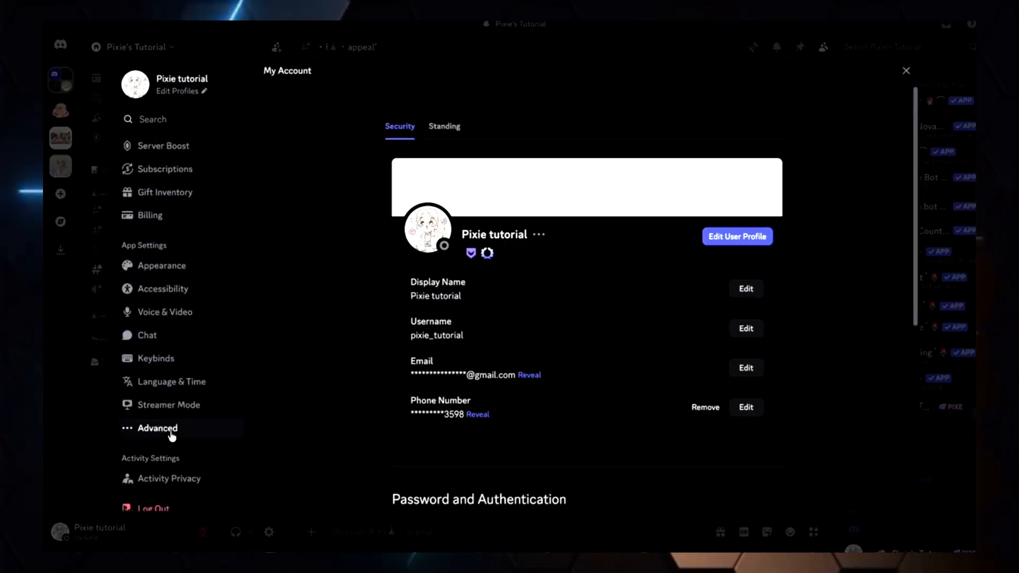
pyautogui.click(179, 434)
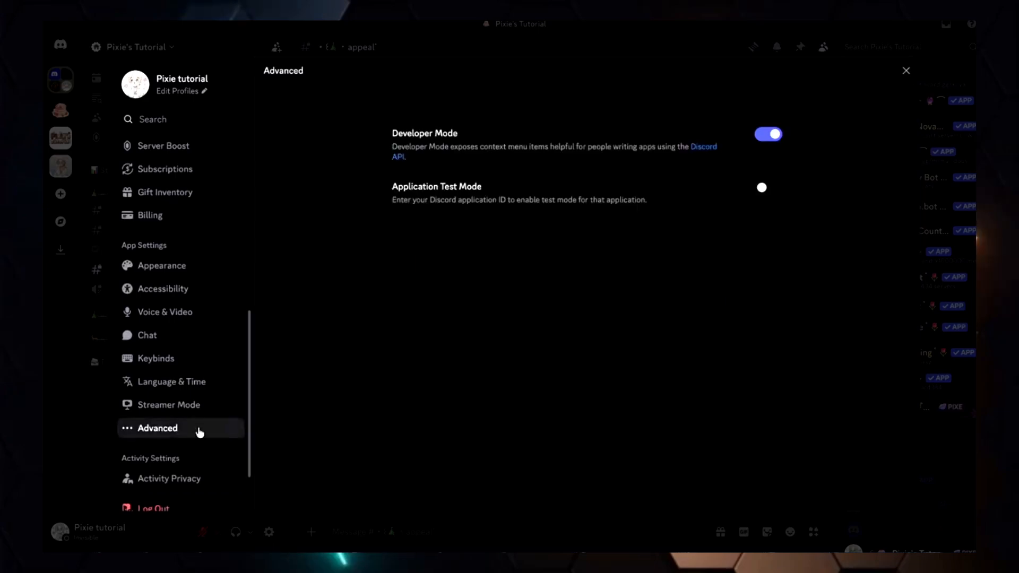
pyautogui.click(778, 140)
pyautogui.click(776, 138)
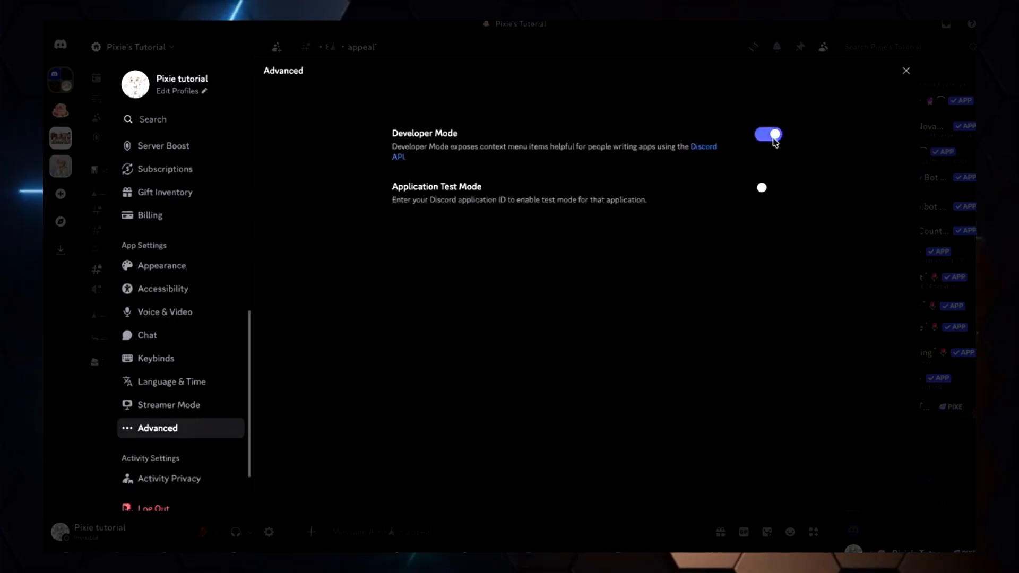
pyautogui.click(908, 74)
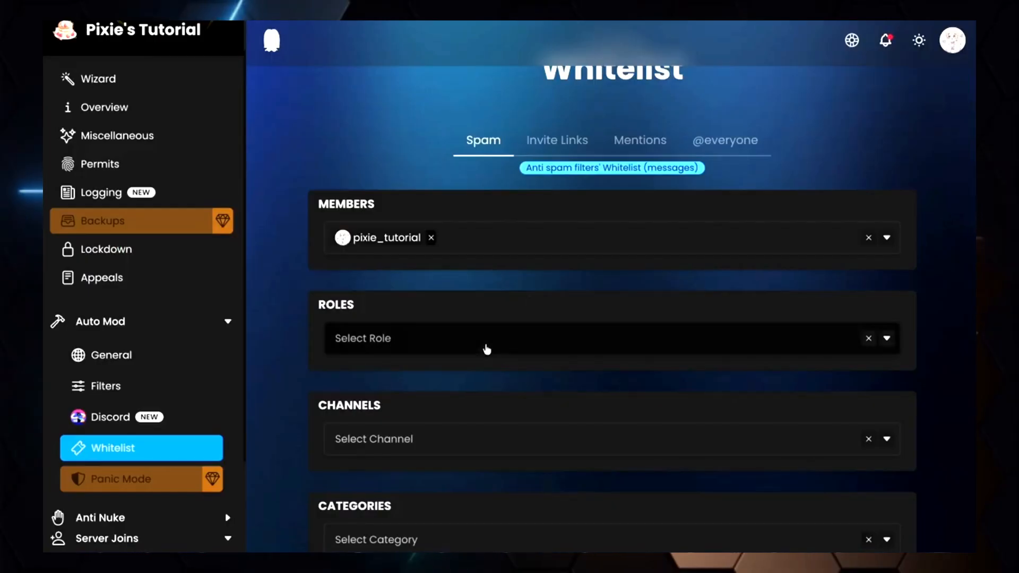
# Search for staff and add the Staff role to the Spam whitelist's roles
pyautogui.click(485, 348)
pyautogui.click(466, 367)
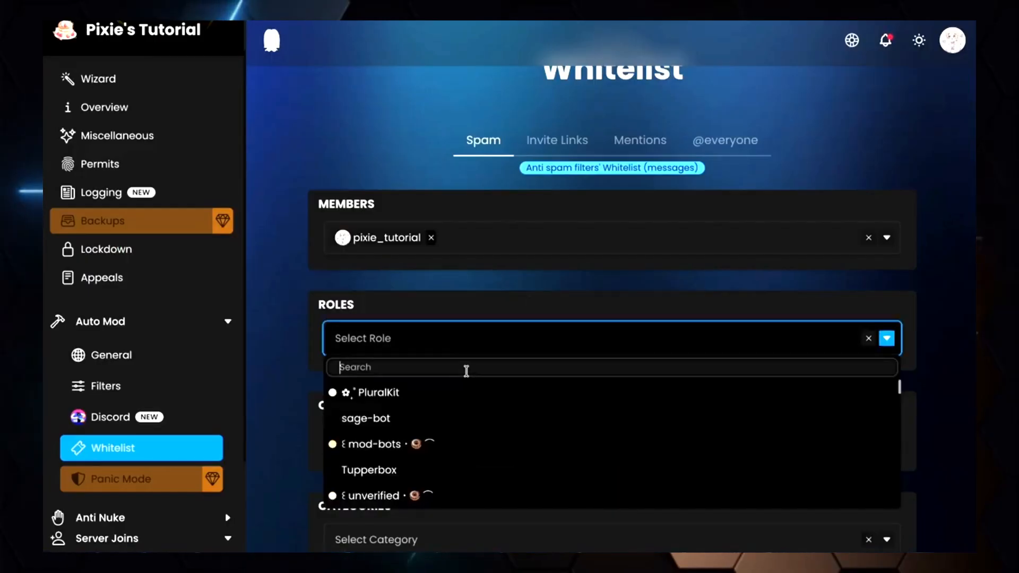
pyautogui.write('staff')
pyautogui.click(423, 391)
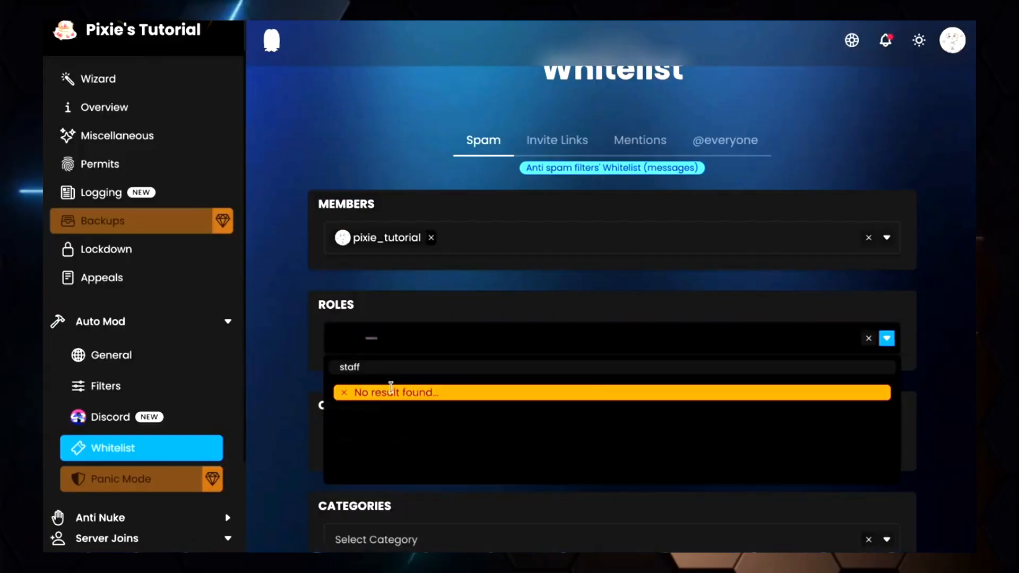
pyautogui.click(477, 374)
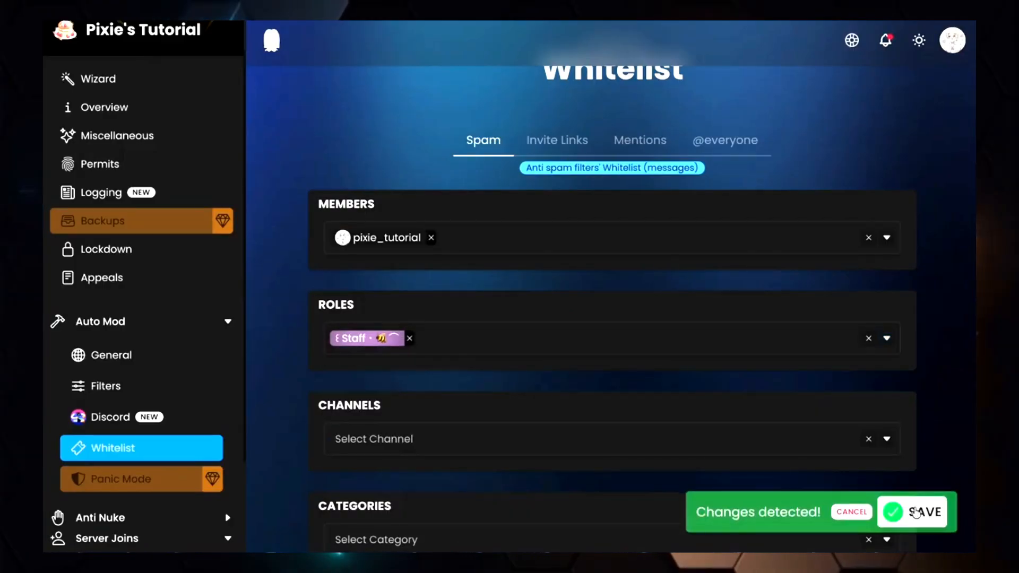
# Save the Spam whitelist, then search for bot and add the bots channel to its channels
pyautogui.click(917, 512)
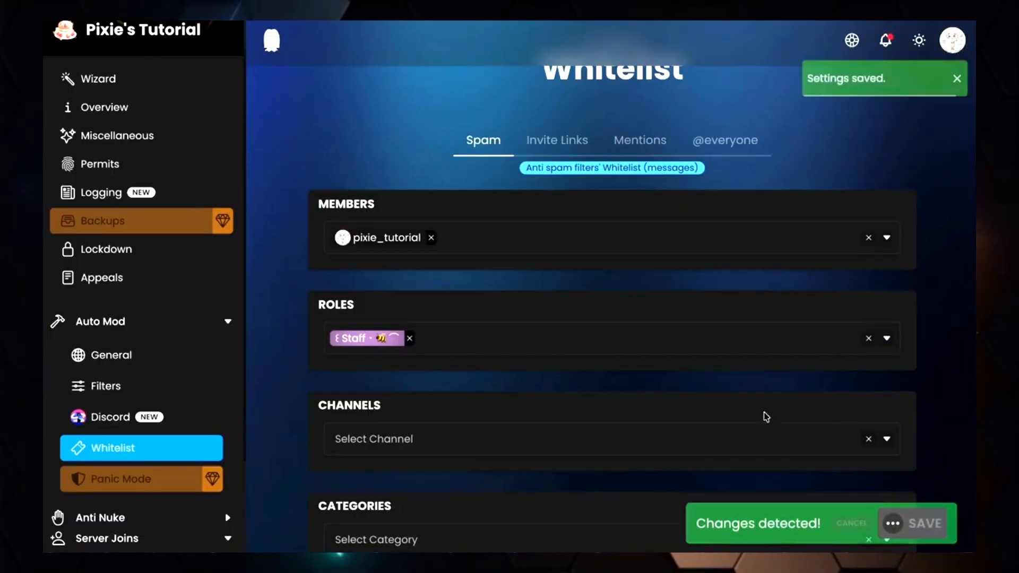
pyautogui.scroll(-3, 644, 393)
pyautogui.click(435, 308)
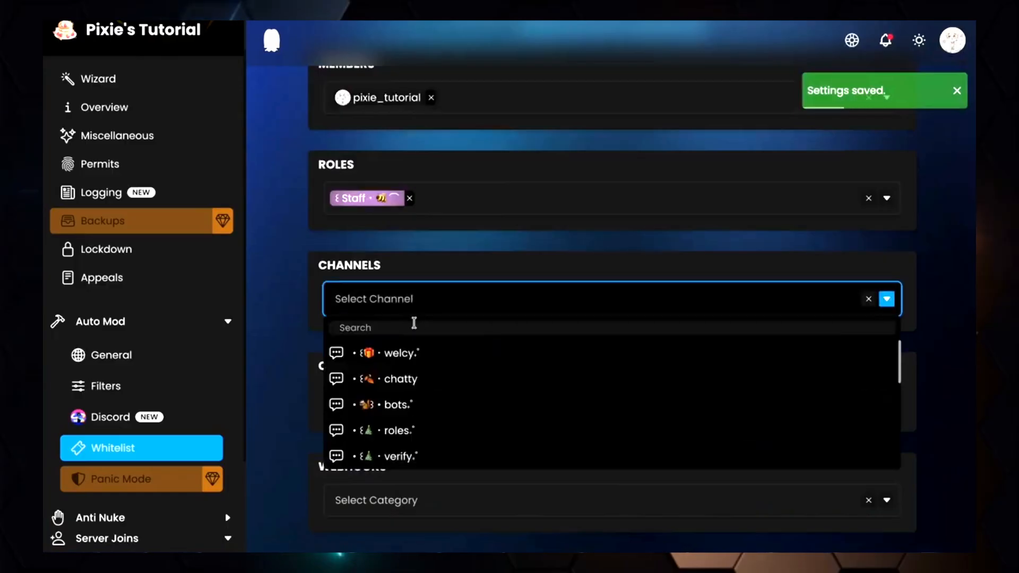
pyautogui.scroll(-2, 417, 380)
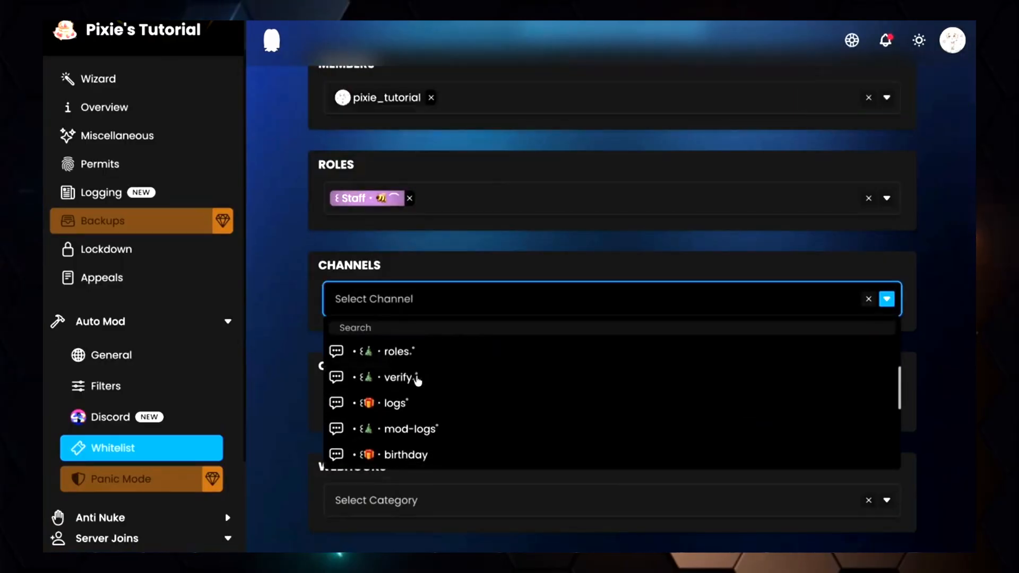
pyautogui.scroll(-4, 420, 393)
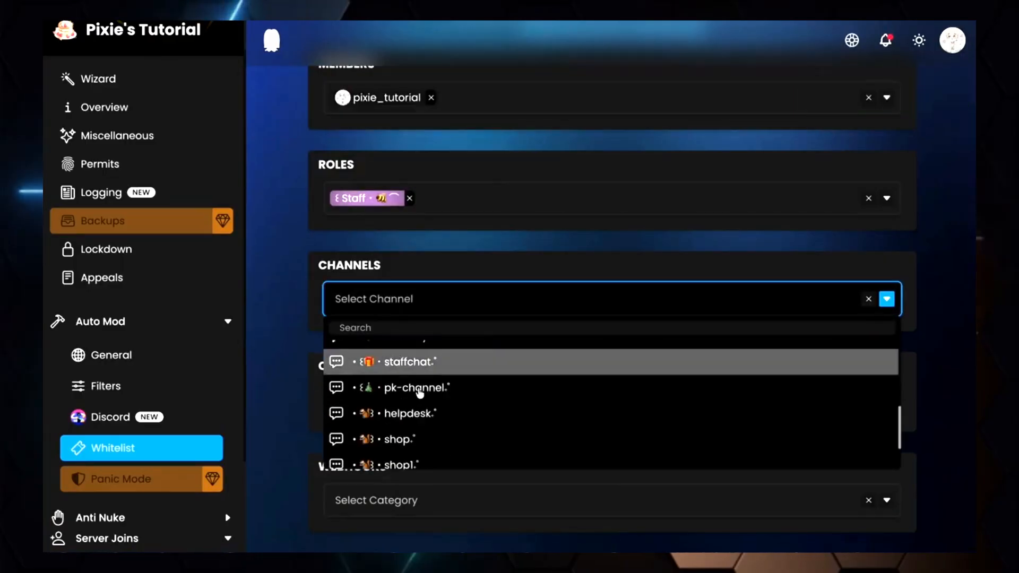
pyautogui.click(401, 328)
pyautogui.write('bot')
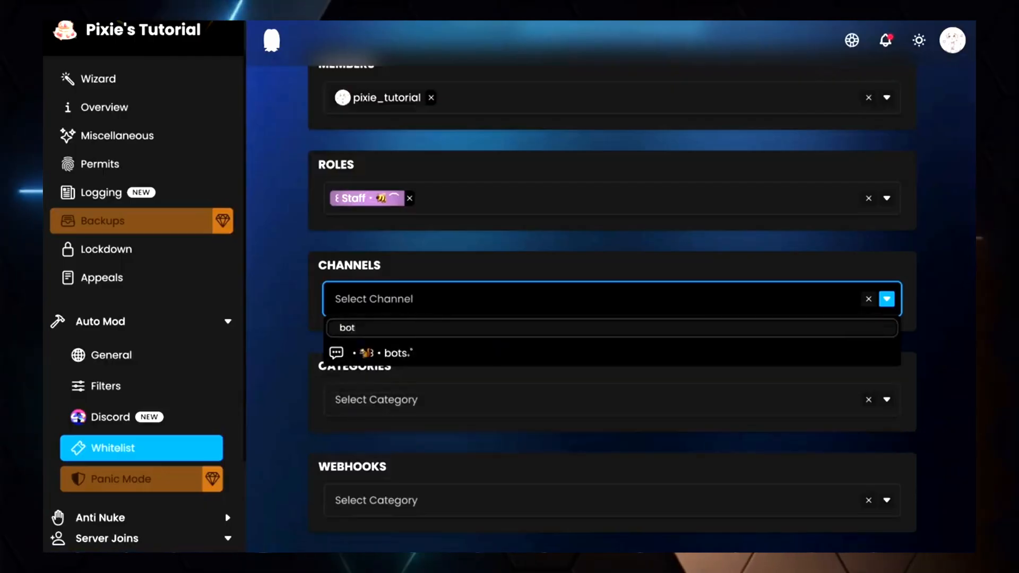
pyautogui.click(412, 354)
# Add the Staff category to the Spam whitelist's categories and glance at the webhooks list
pyautogui.click(421, 400)
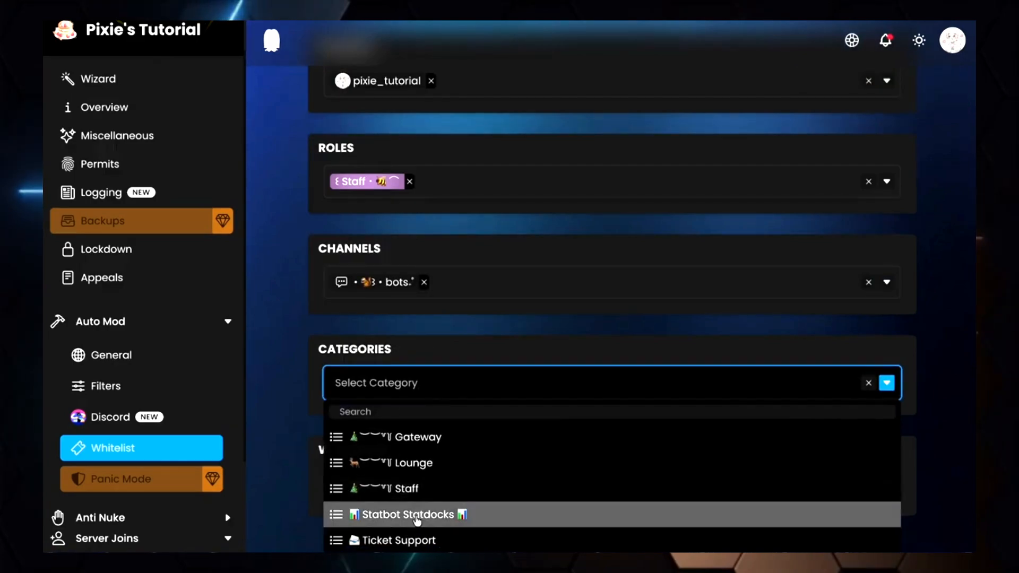
pyautogui.click(412, 487)
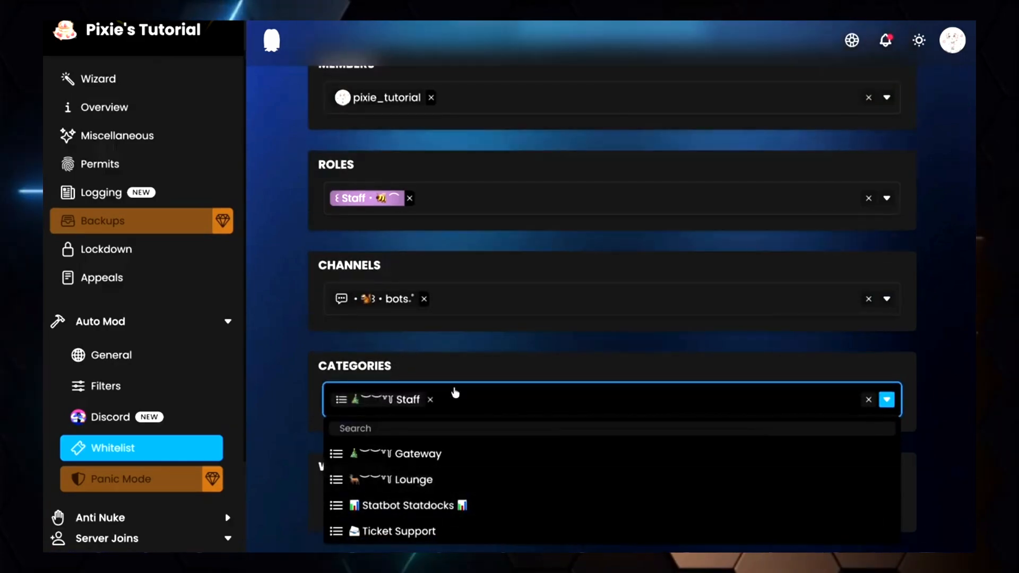
pyautogui.click(500, 373)
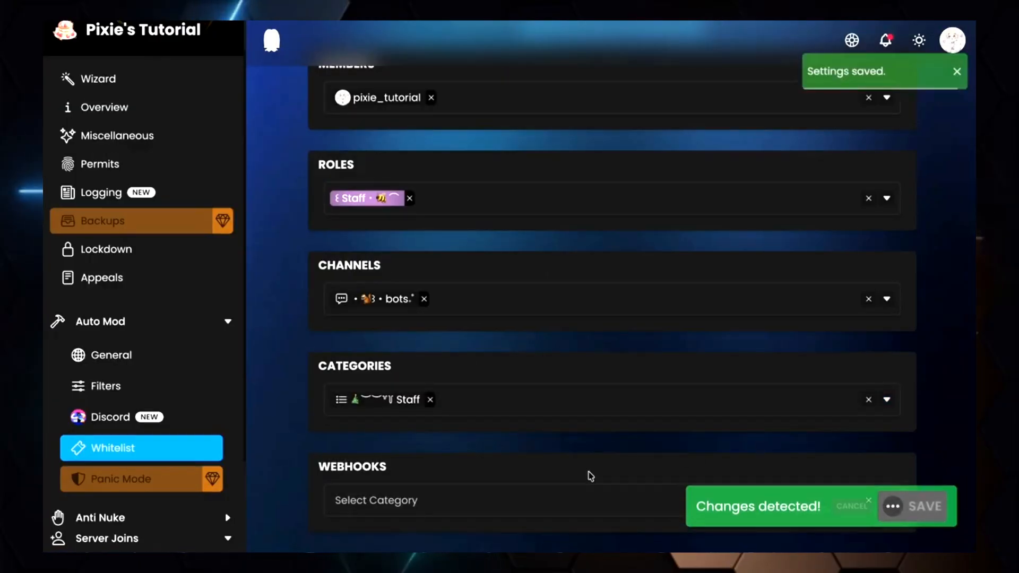
pyautogui.click(551, 501)
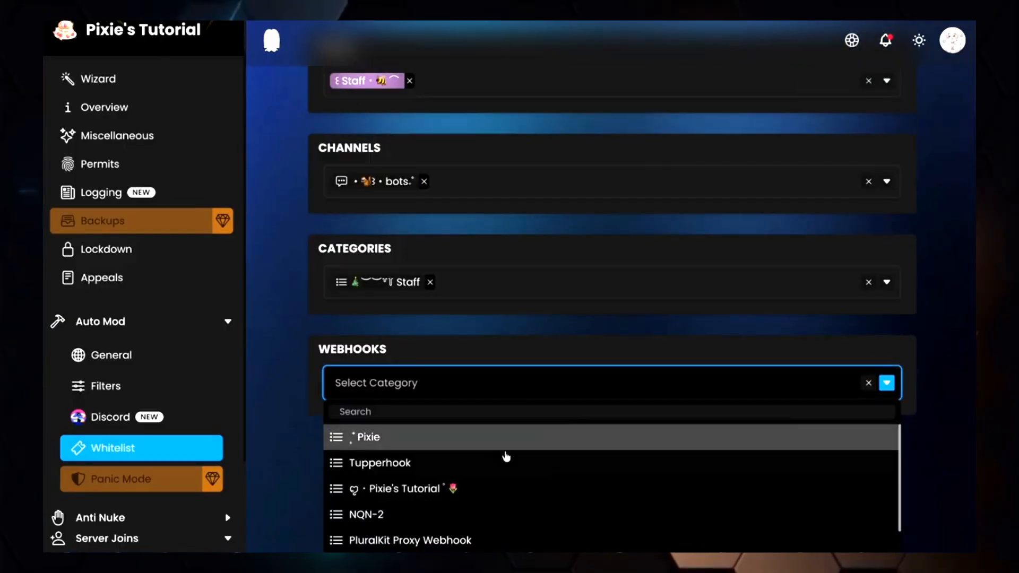
pyautogui.click(415, 331)
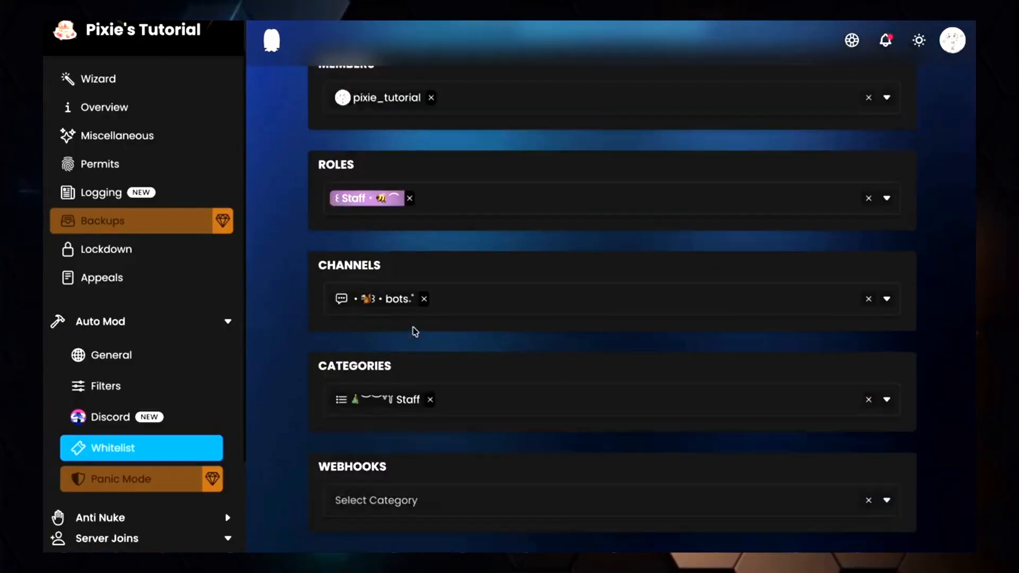
pyautogui.scroll(4, 478, 378)
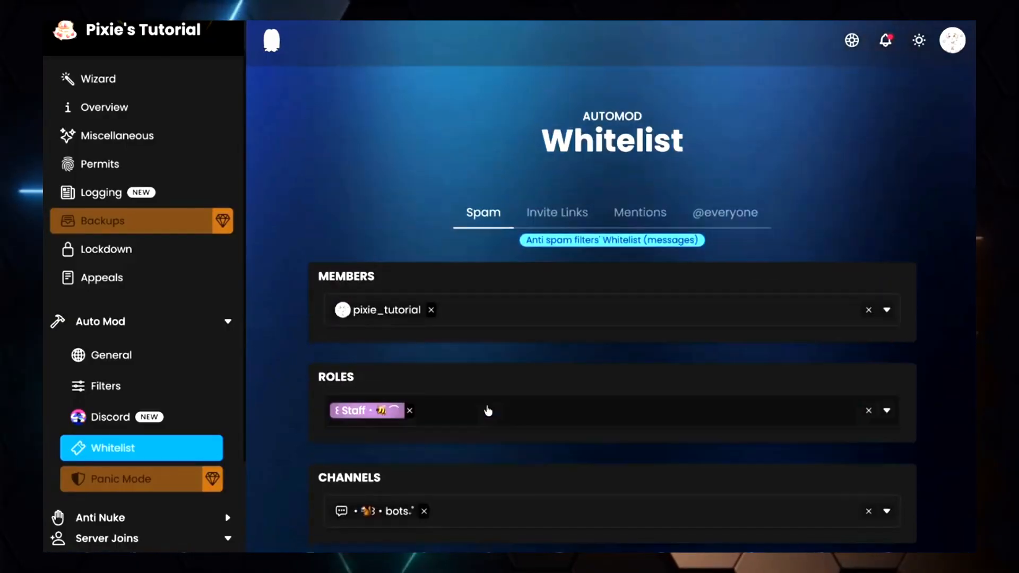
# Try adding your own member to the Invite Links whitelist, then cancel the change
pyautogui.click(545, 215)
pyautogui.scroll(-3, 529, 257)
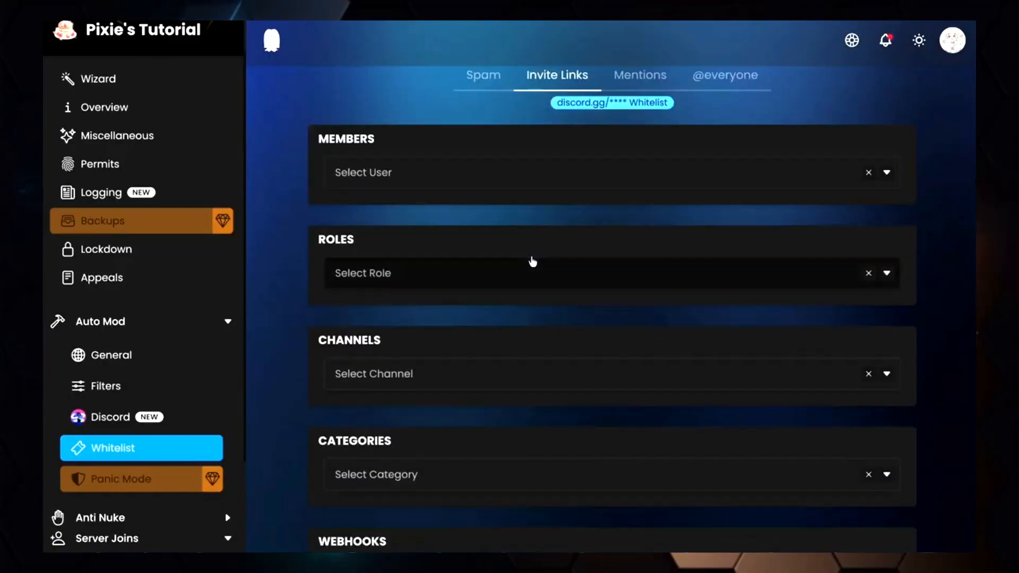
pyautogui.scroll(1, 531, 261)
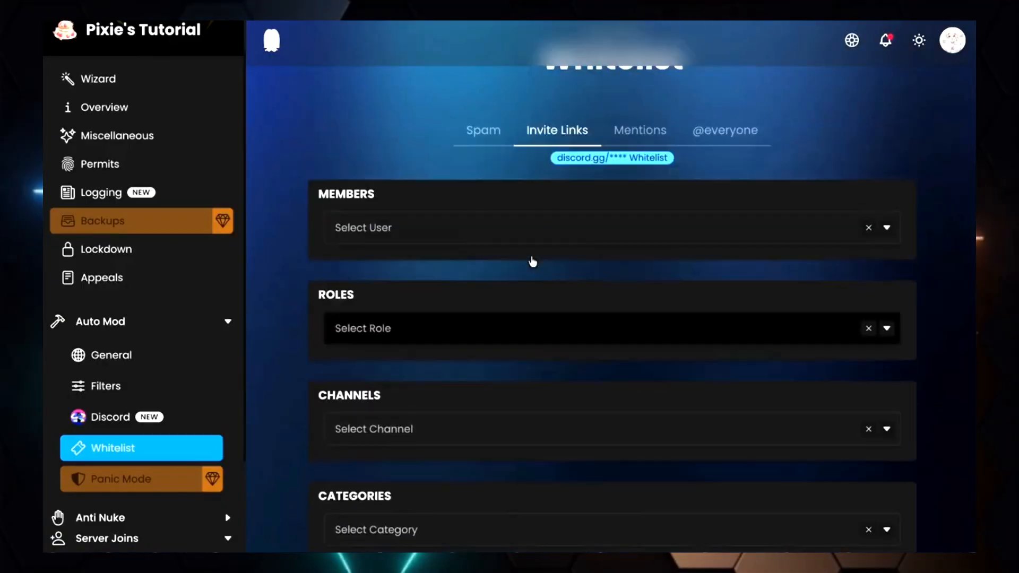
pyautogui.click(424, 234)
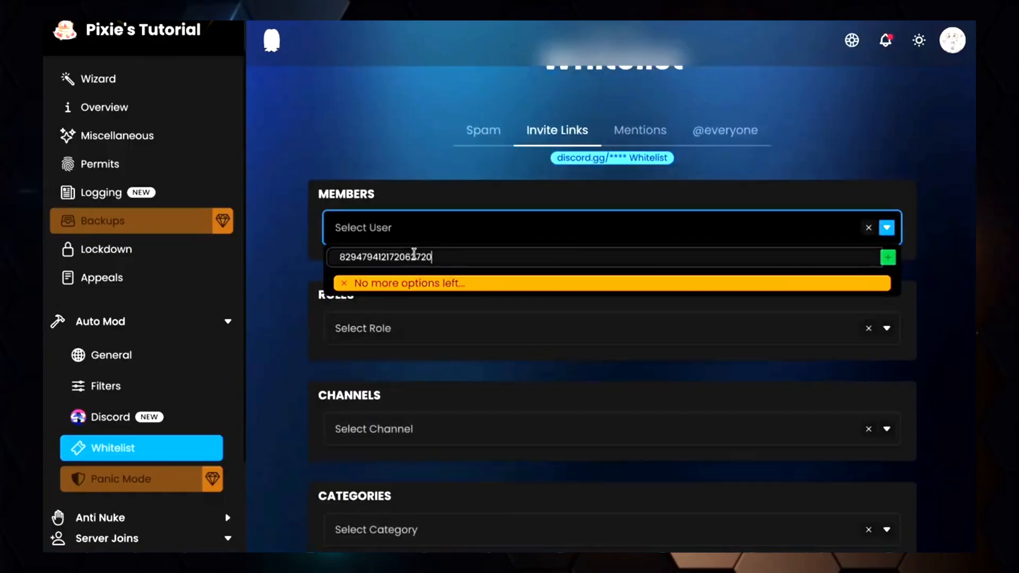
pyautogui.click(890, 260)
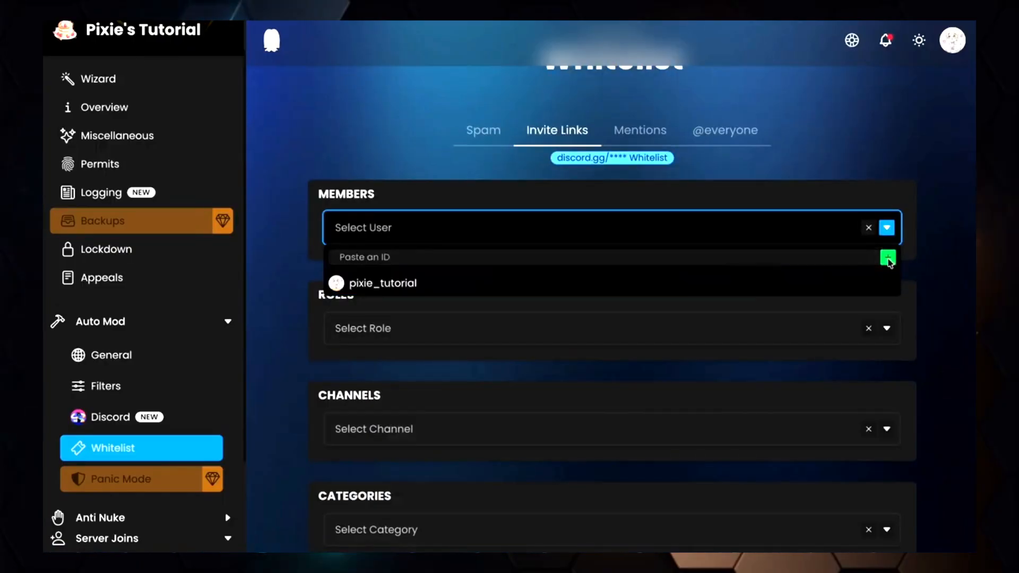
pyautogui.click(517, 283)
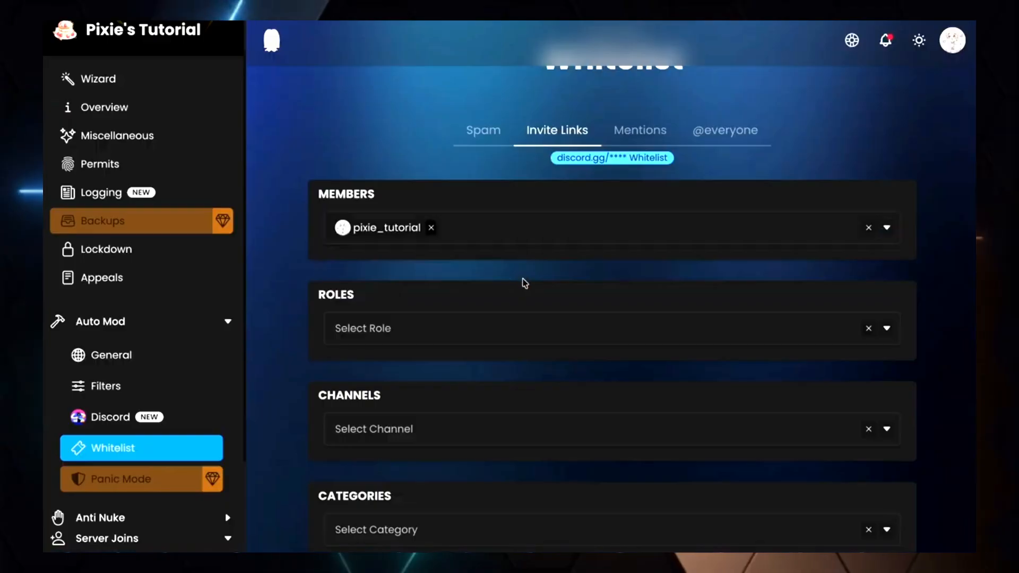
pyautogui.scroll(-1, 644, 378)
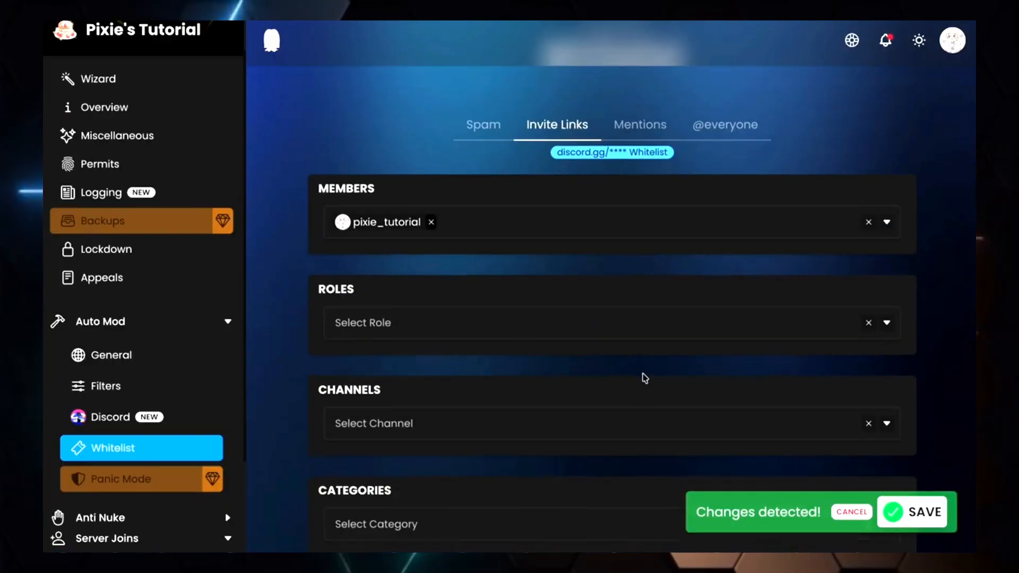
pyautogui.scroll(-3, 645, 378)
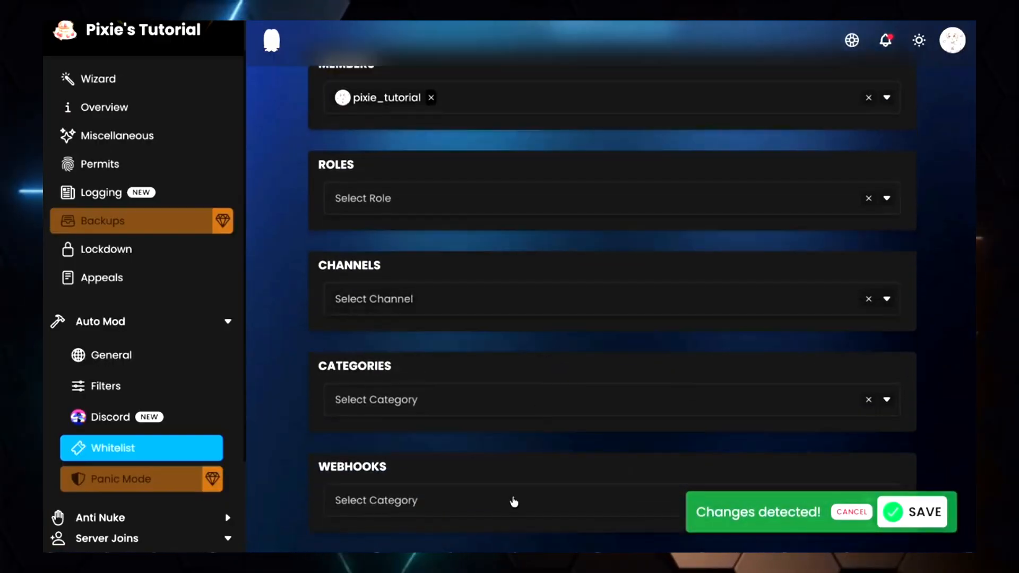
pyautogui.click(852, 508)
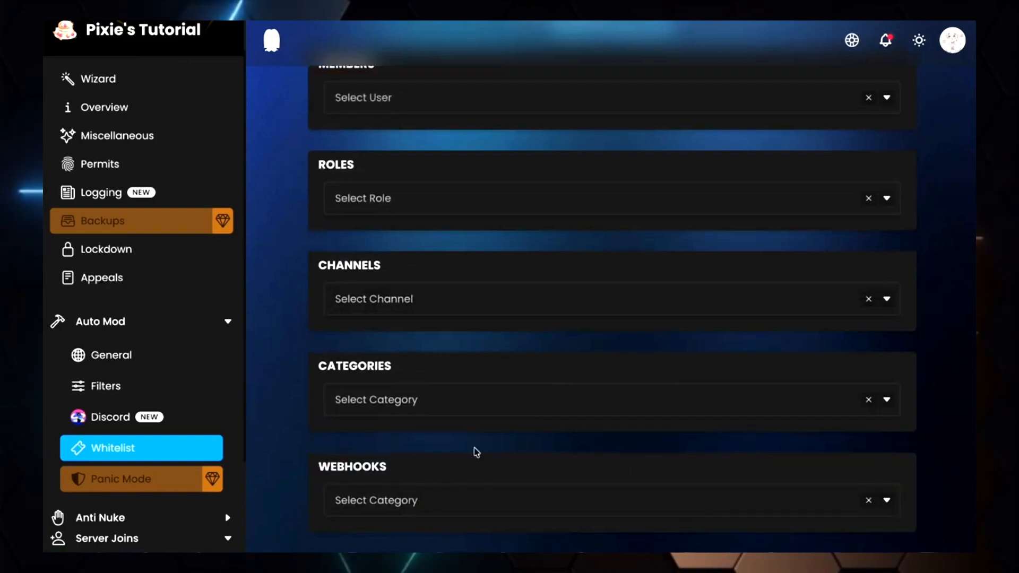
pyautogui.scroll(4, 541, 332)
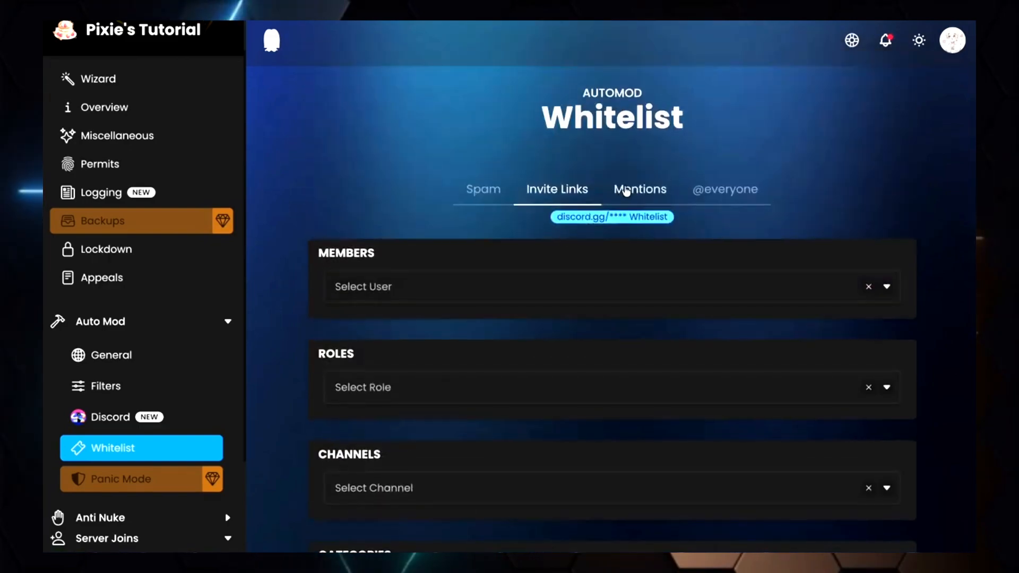
pyautogui.click(626, 192)
pyautogui.scroll(-4, 466, 252)
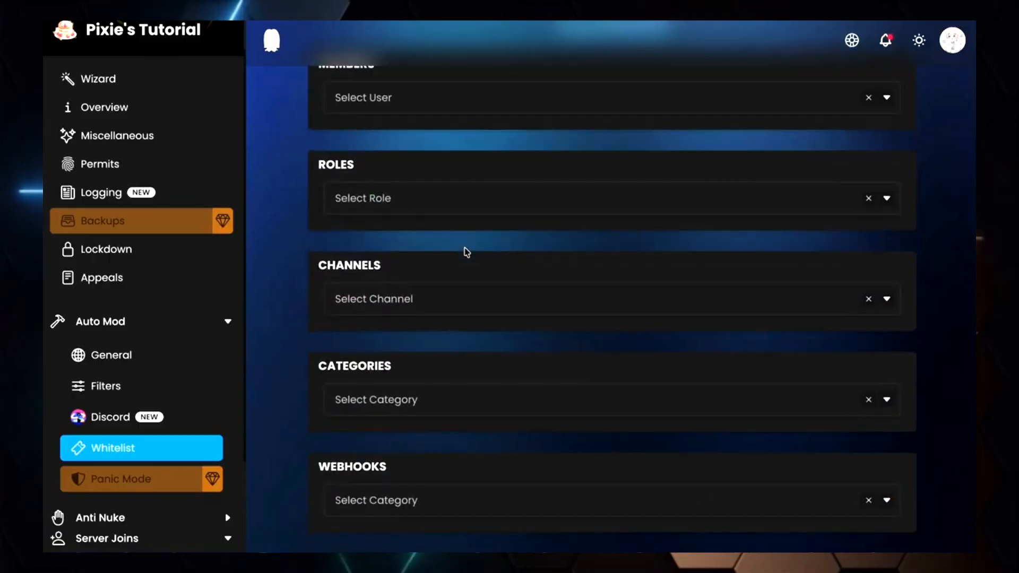
pyautogui.scroll(3, 466, 251)
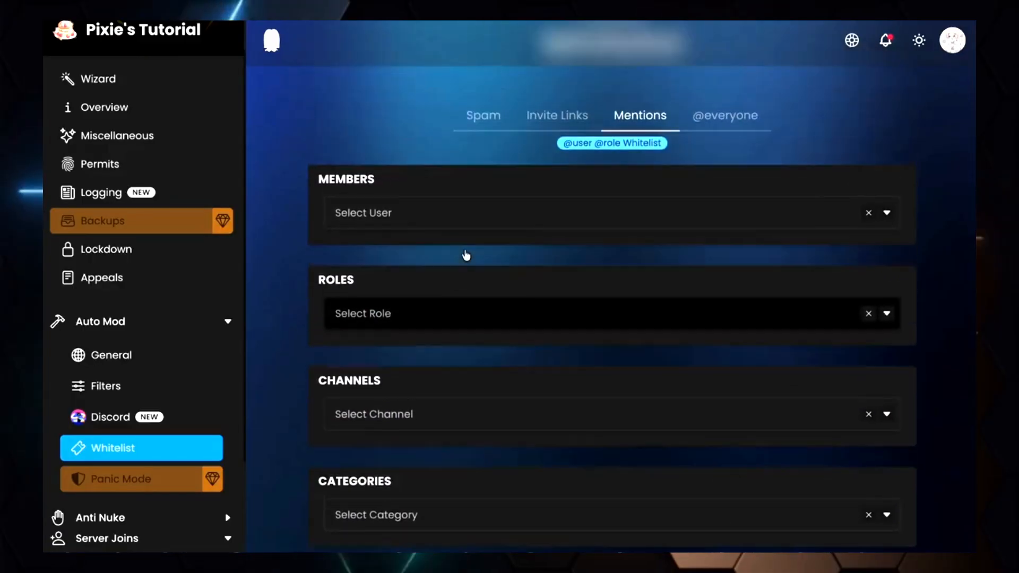
pyautogui.scroll(2, 466, 255)
pyautogui.click(718, 181)
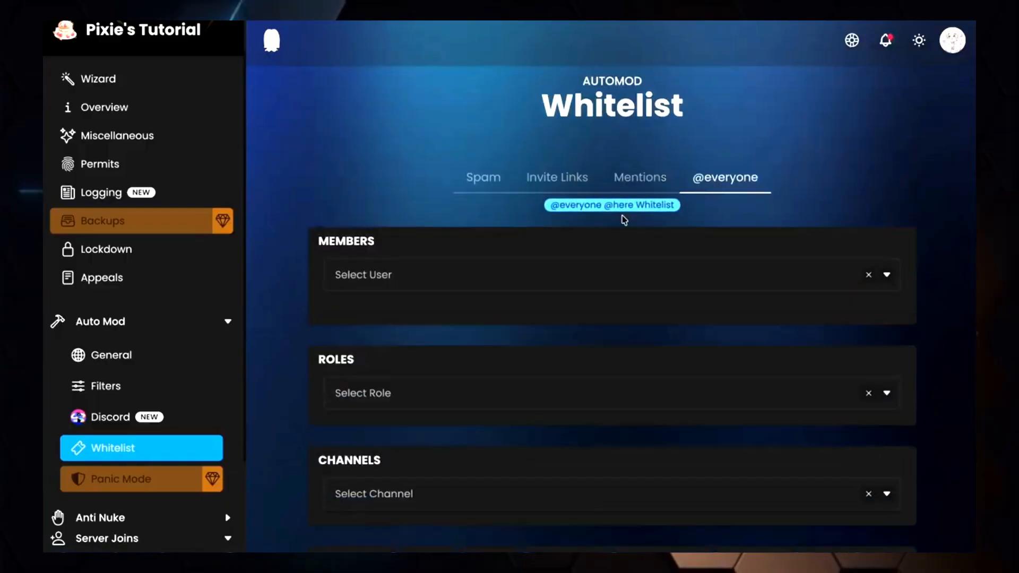
pyautogui.scroll(-4, 537, 234)
pyautogui.scroll(-2, 538, 237)
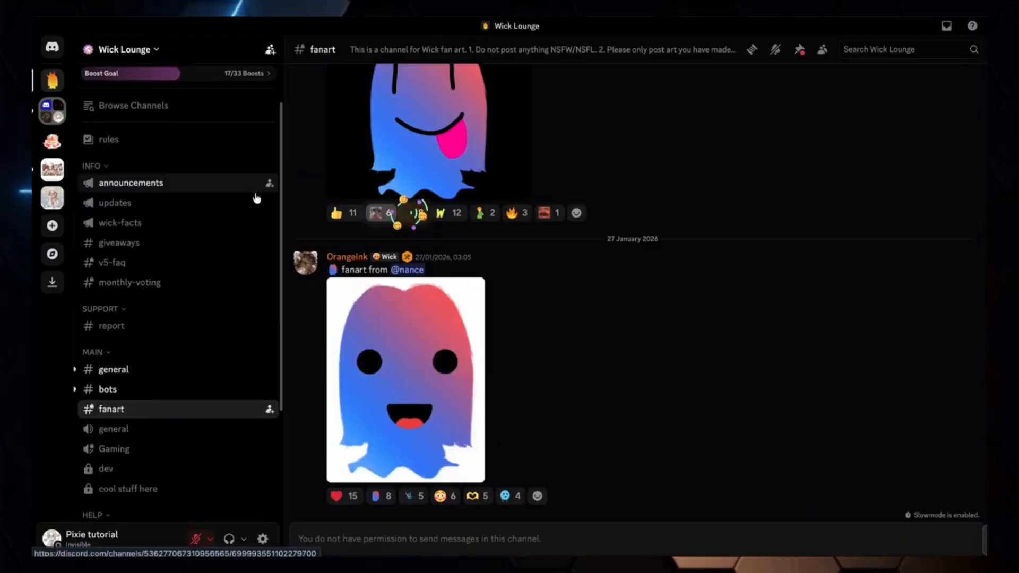
pyautogui.scroll(-3, 256, 199)
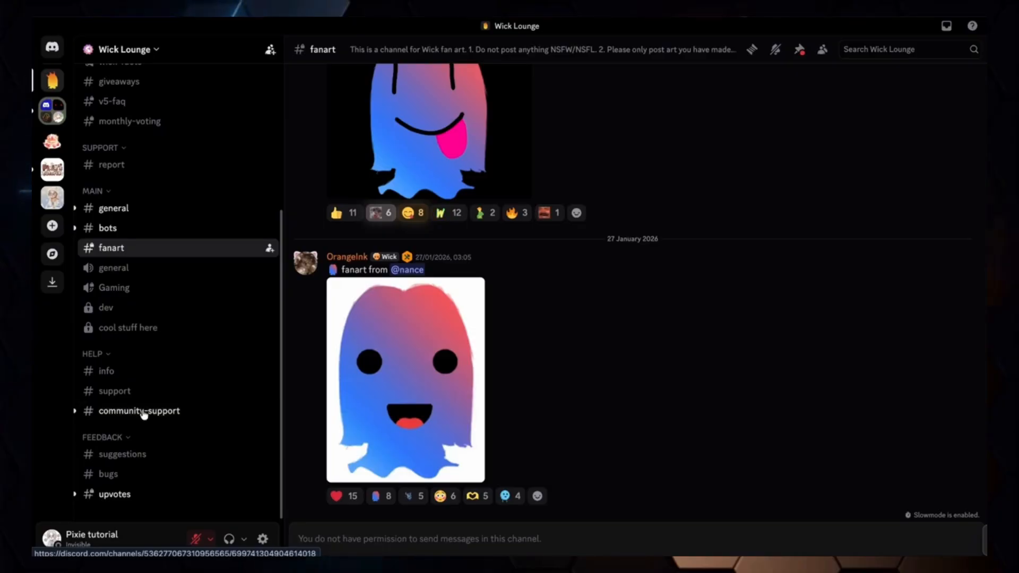
pyautogui.scroll(5, 161, 236)
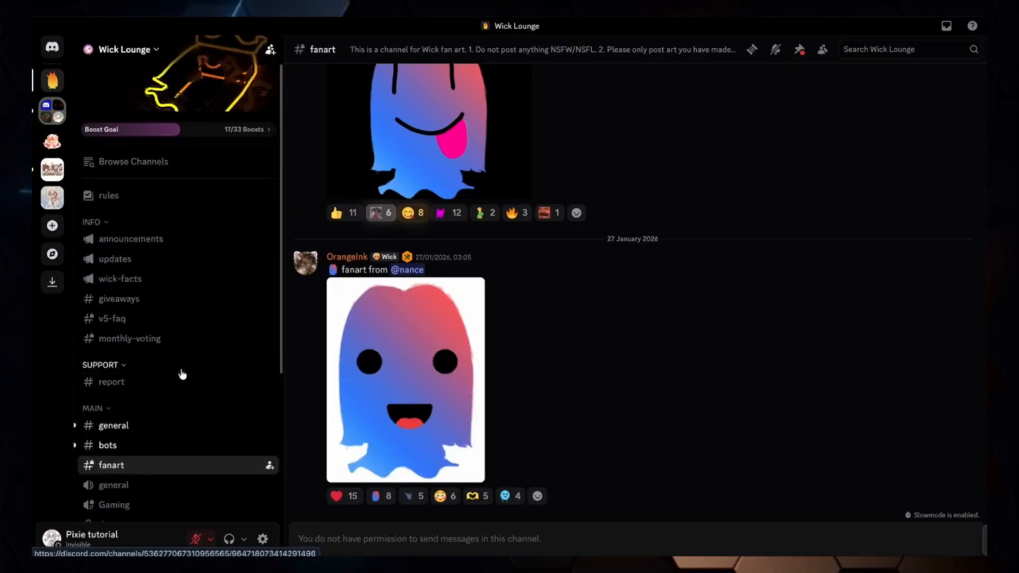
pyautogui.scroll(-2, 173, 402)
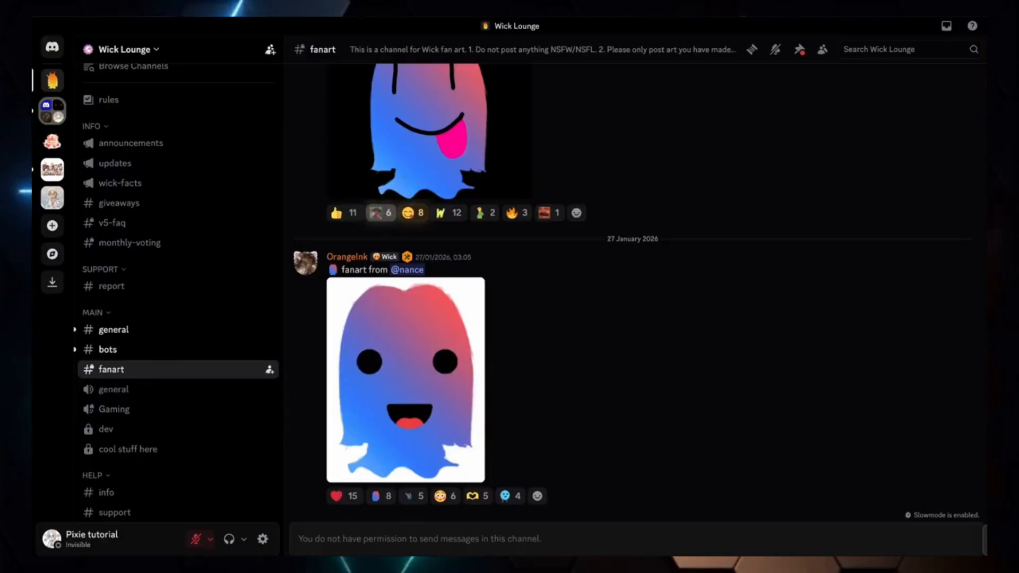
pyautogui.scroll(2, 159, 60)
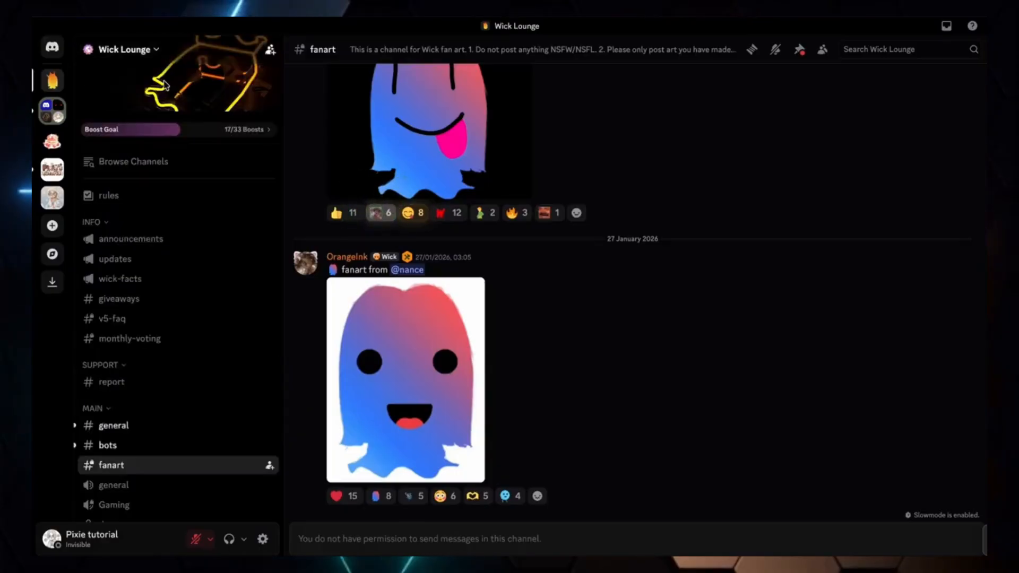
pyautogui.scroll(-5, 259, 193)
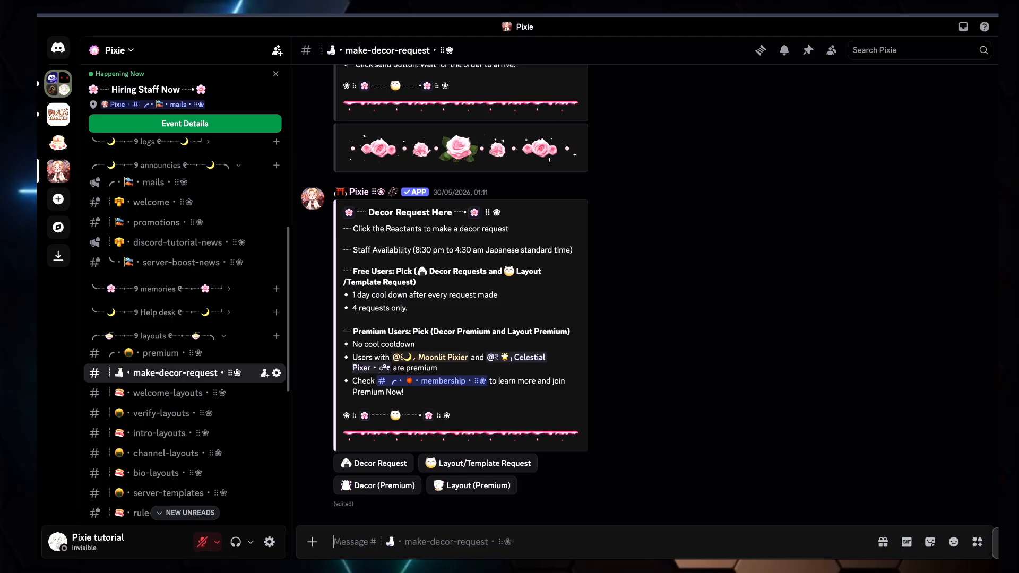
# Browse through the layout and decor channels of the Pixie server in Discord
pyautogui.scroll(-4, 214, 216)
pyautogui.click(215, 213)
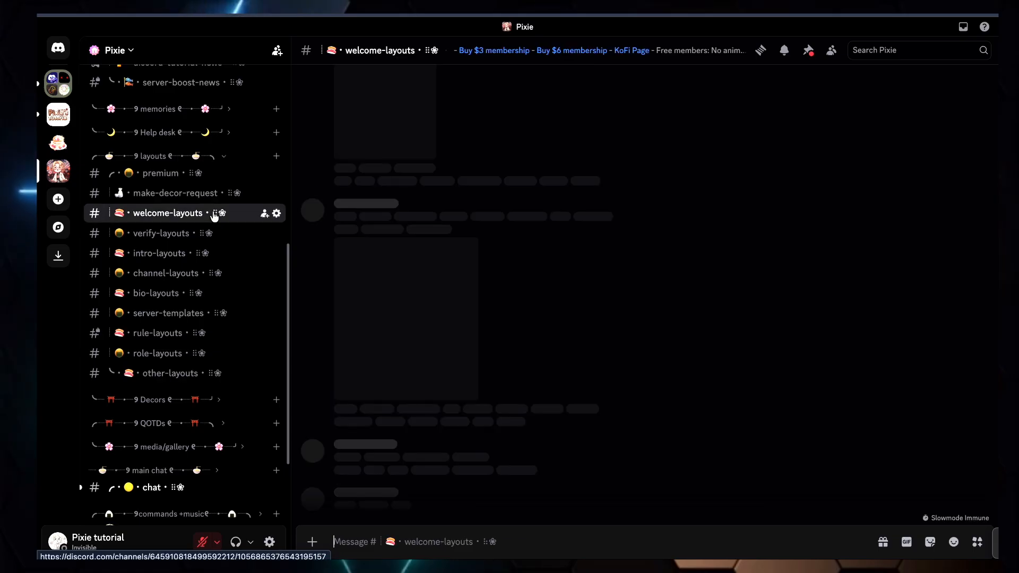
pyautogui.click(205, 234)
pyautogui.click(203, 255)
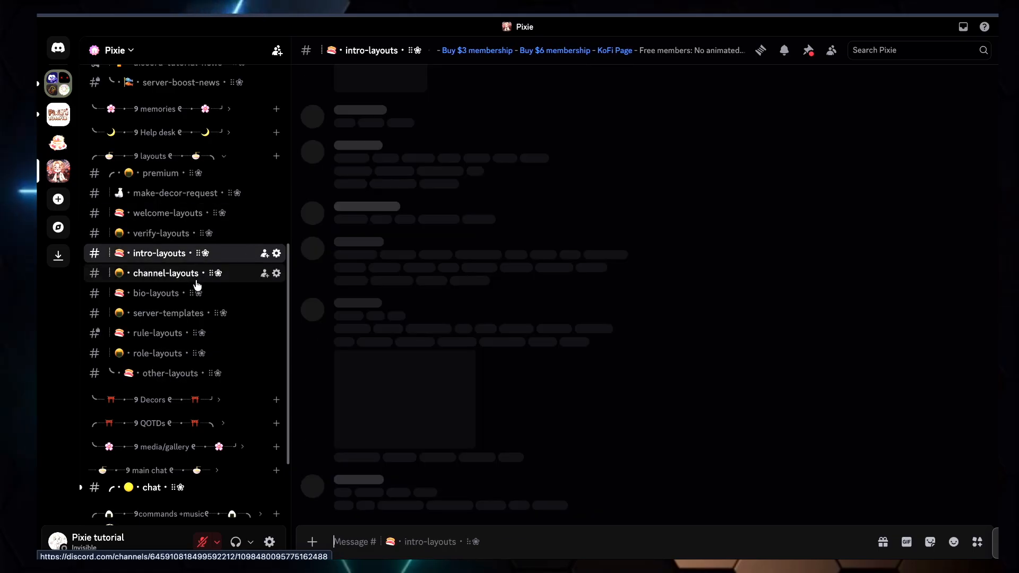
pyautogui.click(197, 274)
pyautogui.click(195, 294)
pyautogui.click(186, 318)
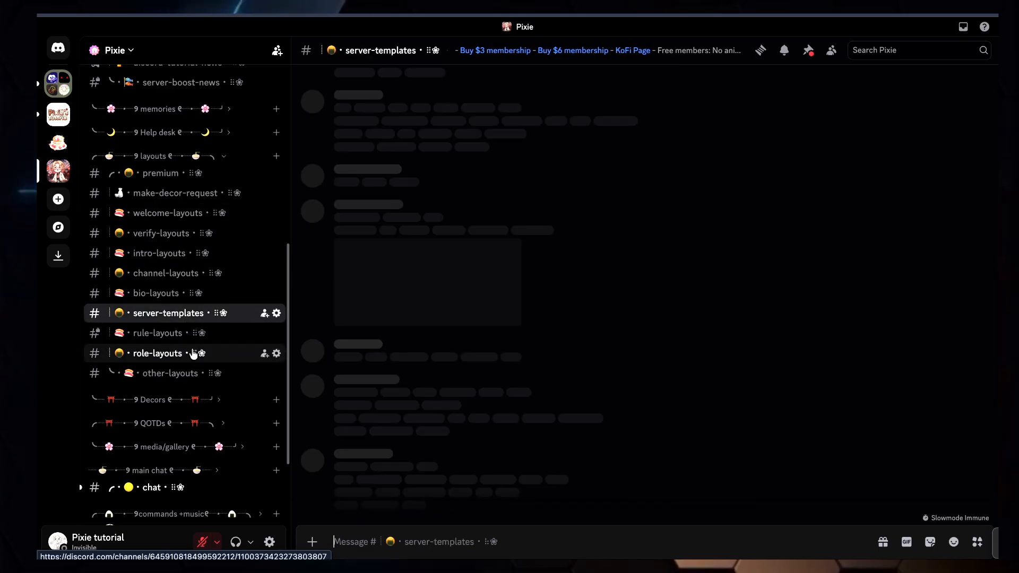
pyautogui.click(192, 334)
pyautogui.click(191, 353)
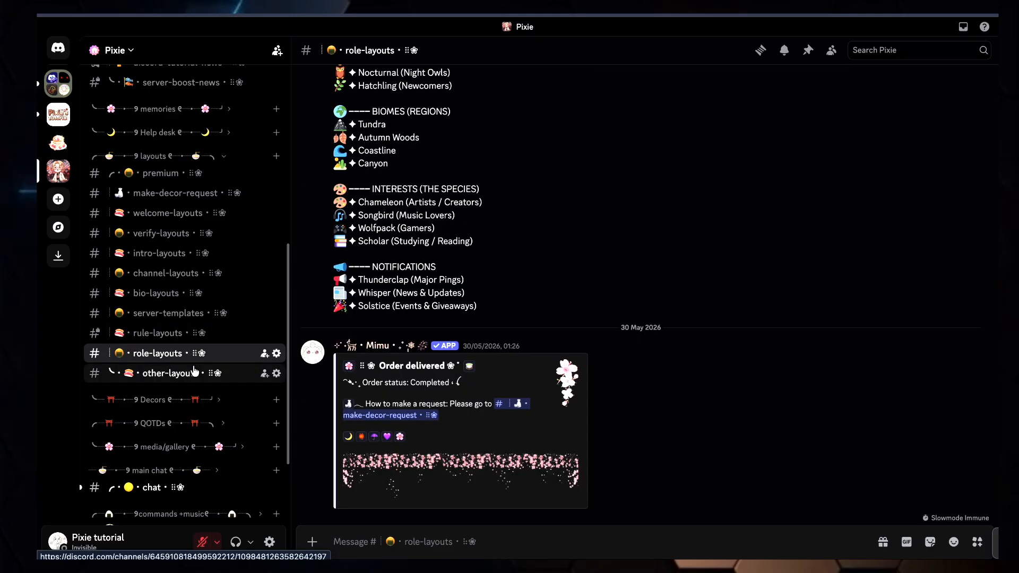
pyautogui.click(189, 374)
pyautogui.click(185, 407)
pyautogui.scroll(-2, 186, 371)
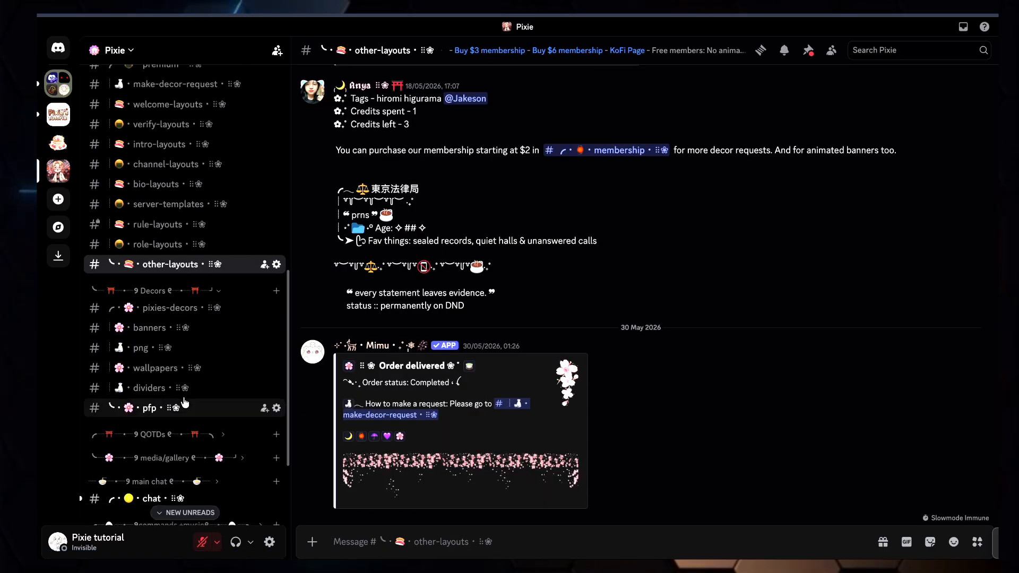
pyautogui.click(159, 328)
pyautogui.click(183, 350)
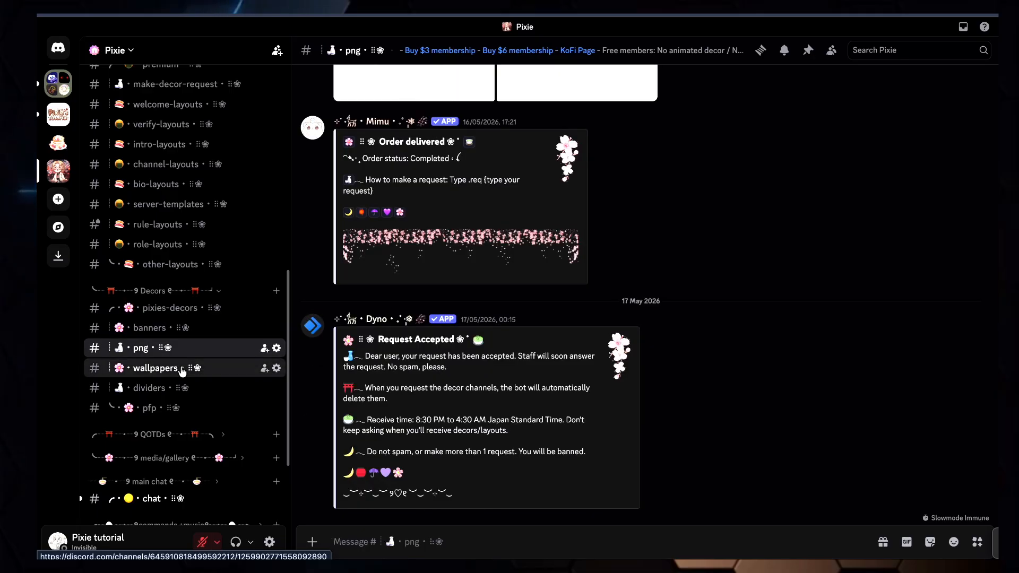
pyautogui.click(181, 368)
pyautogui.click(181, 388)
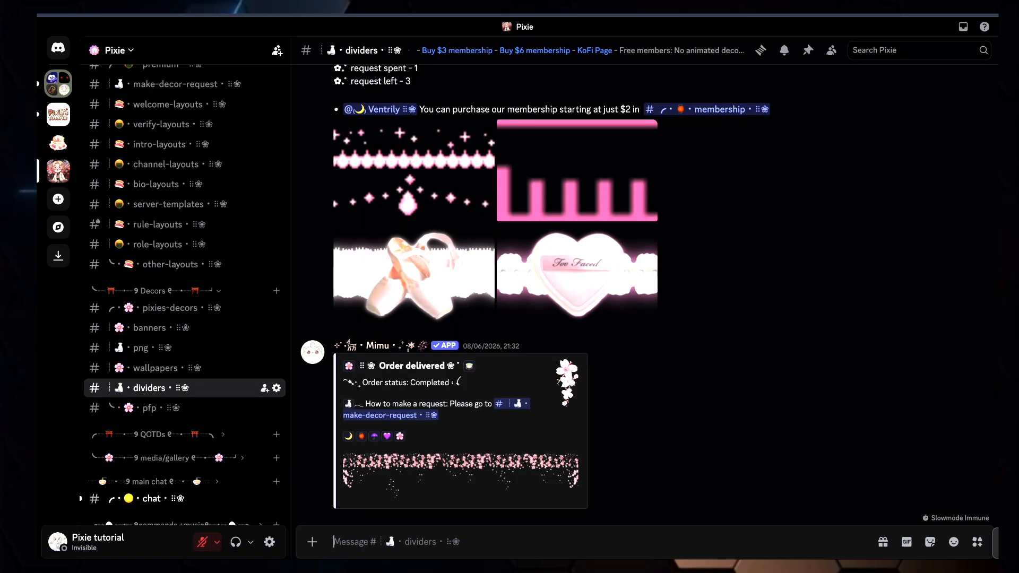
pyautogui.click(164, 264)
pyautogui.click(153, 328)
pyautogui.click(140, 348)
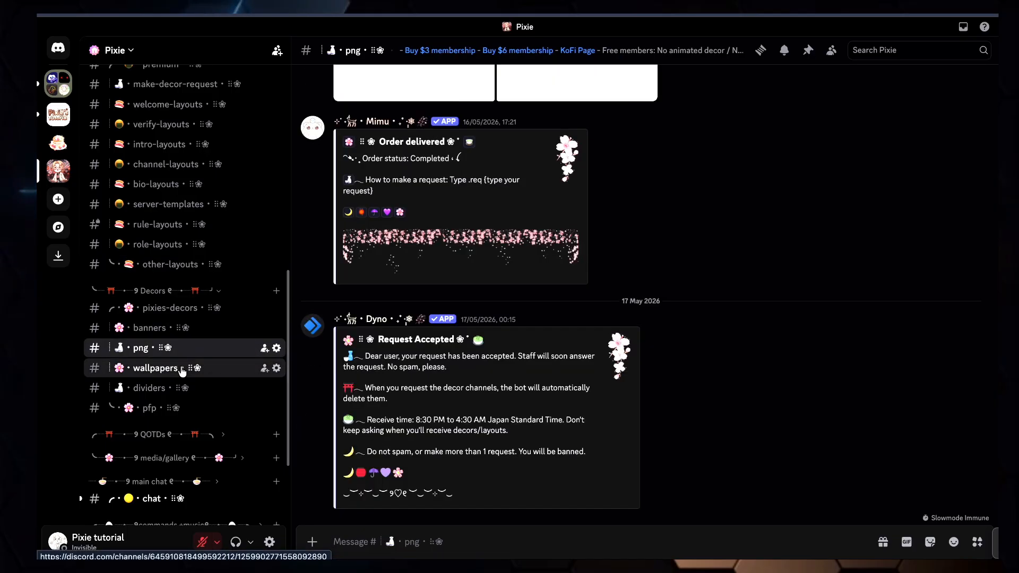
pyautogui.click(182, 370)
pyautogui.click(181, 388)
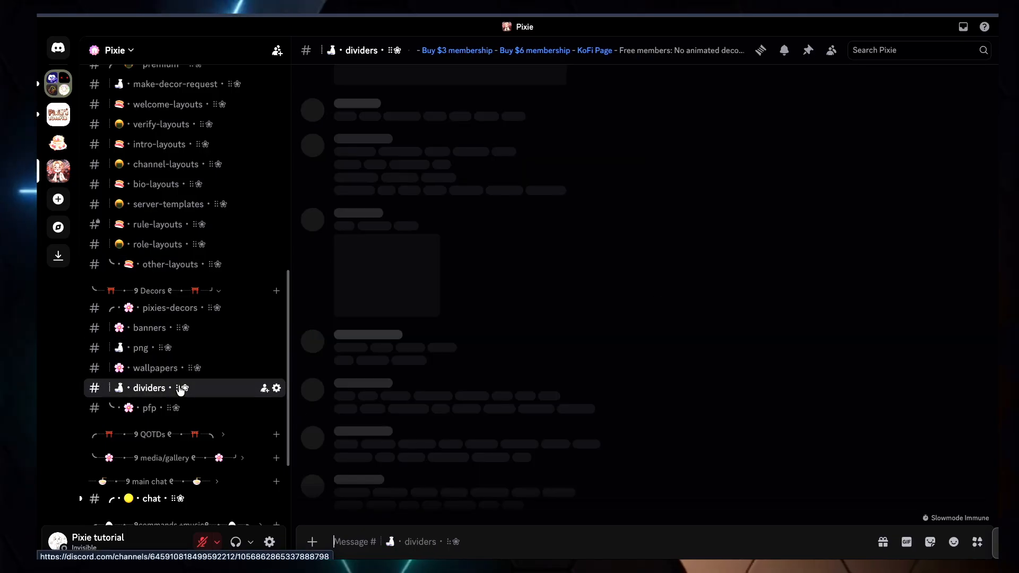